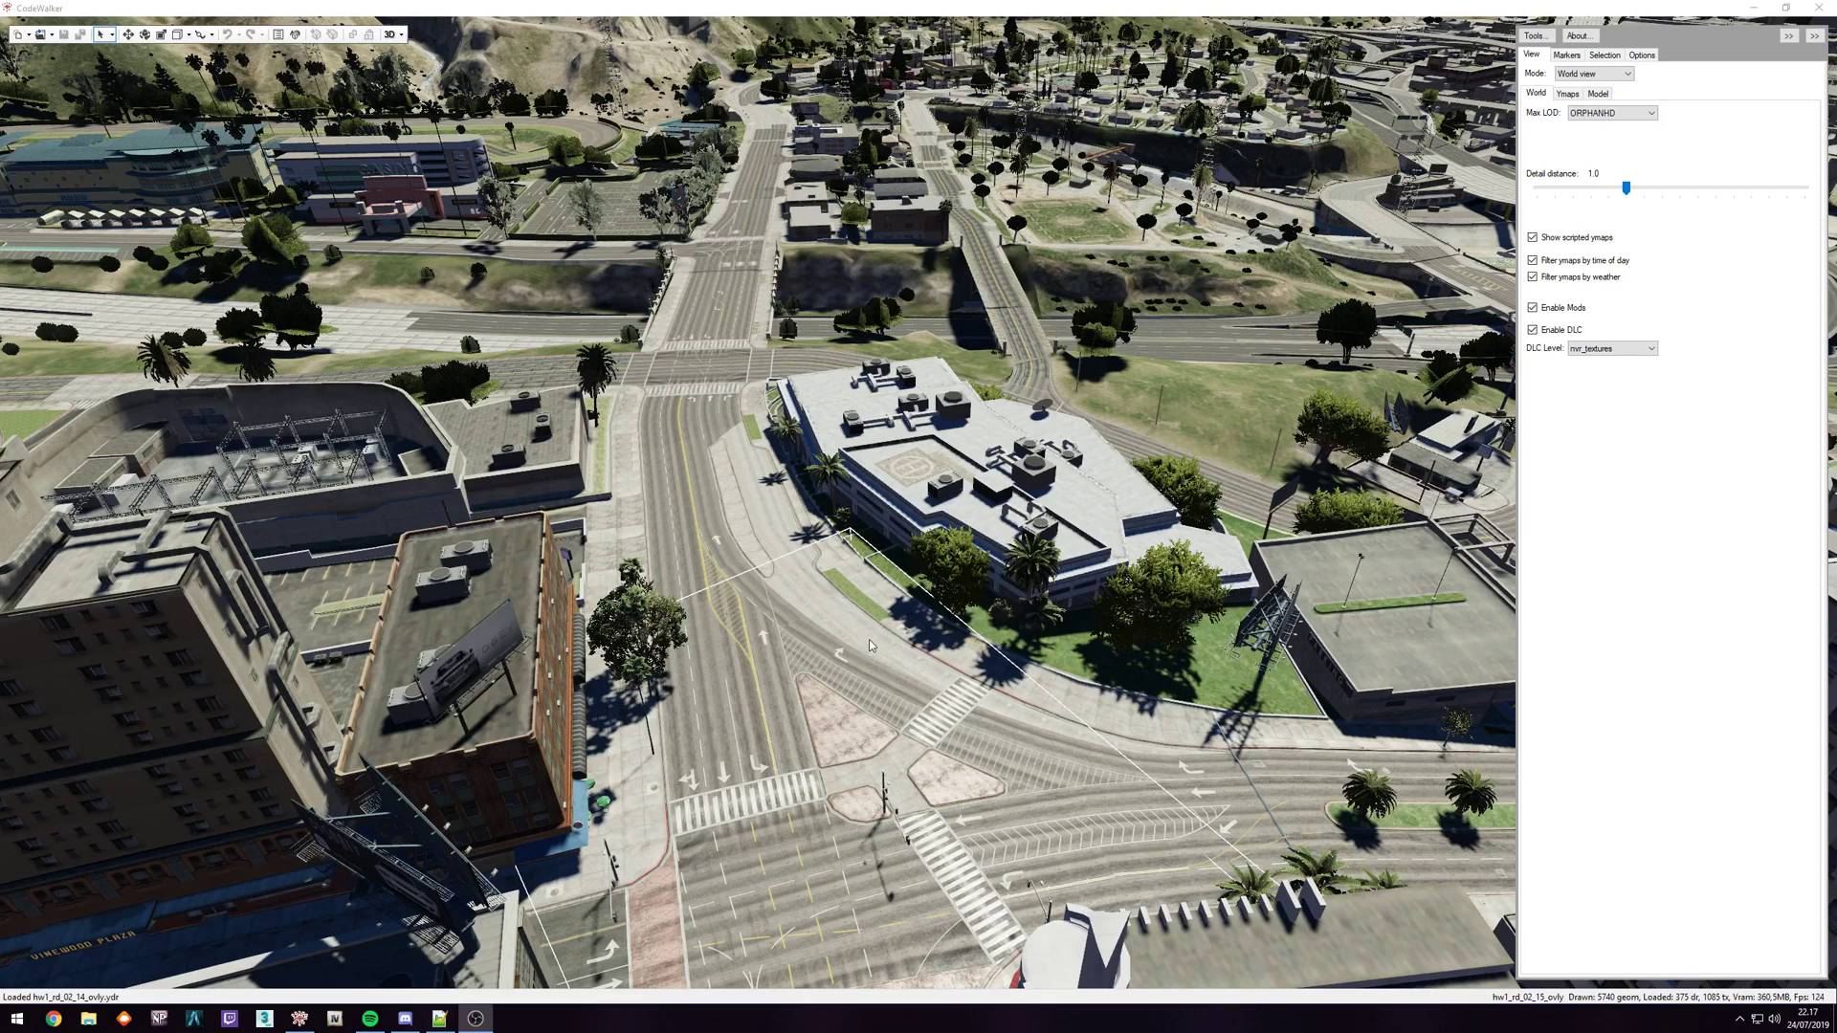
# - Set the world view's selection mode to Car Generator
pyautogui.press('d')
pyautogui.moveTo(883, 657)
pyautogui.mouseDown()
pyautogui.moveTo(836, 691)
pyautogui.moveTo(863, 688)
pyautogui.mouseUp()
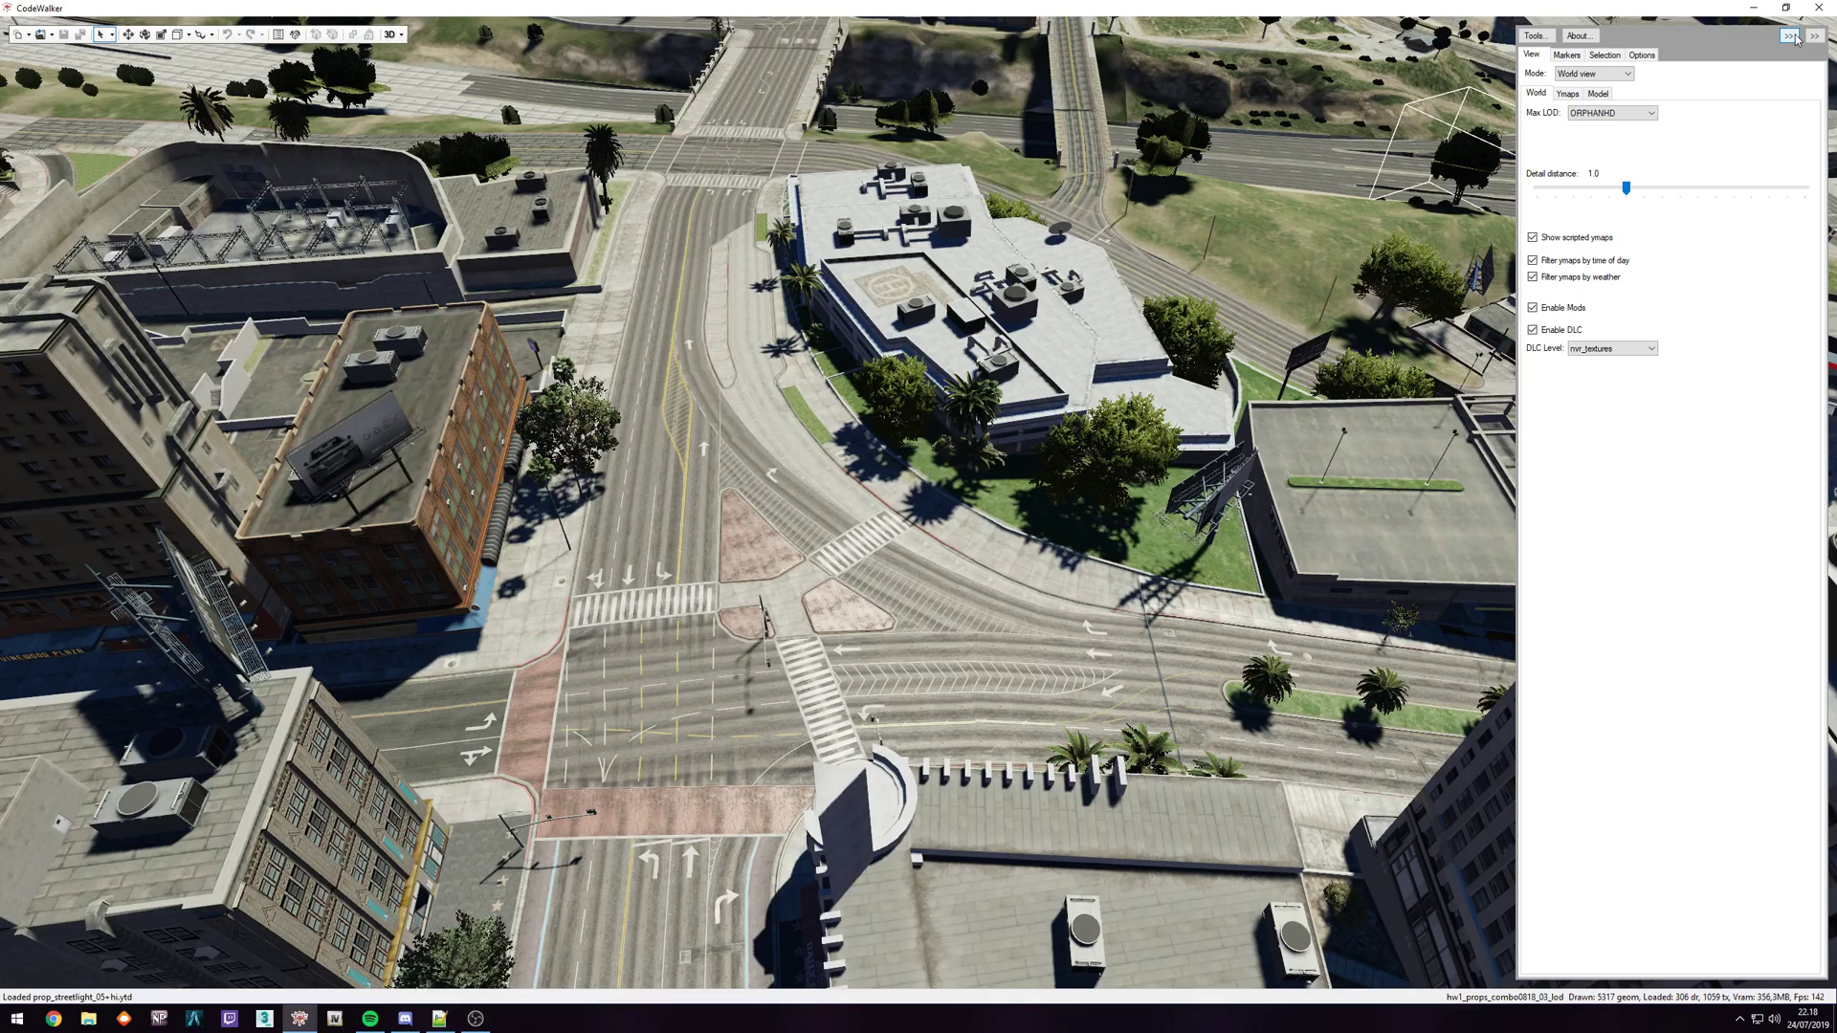
pyautogui.click(112, 35)
pyautogui.click(112, 35)
pyautogui.click(113, 35)
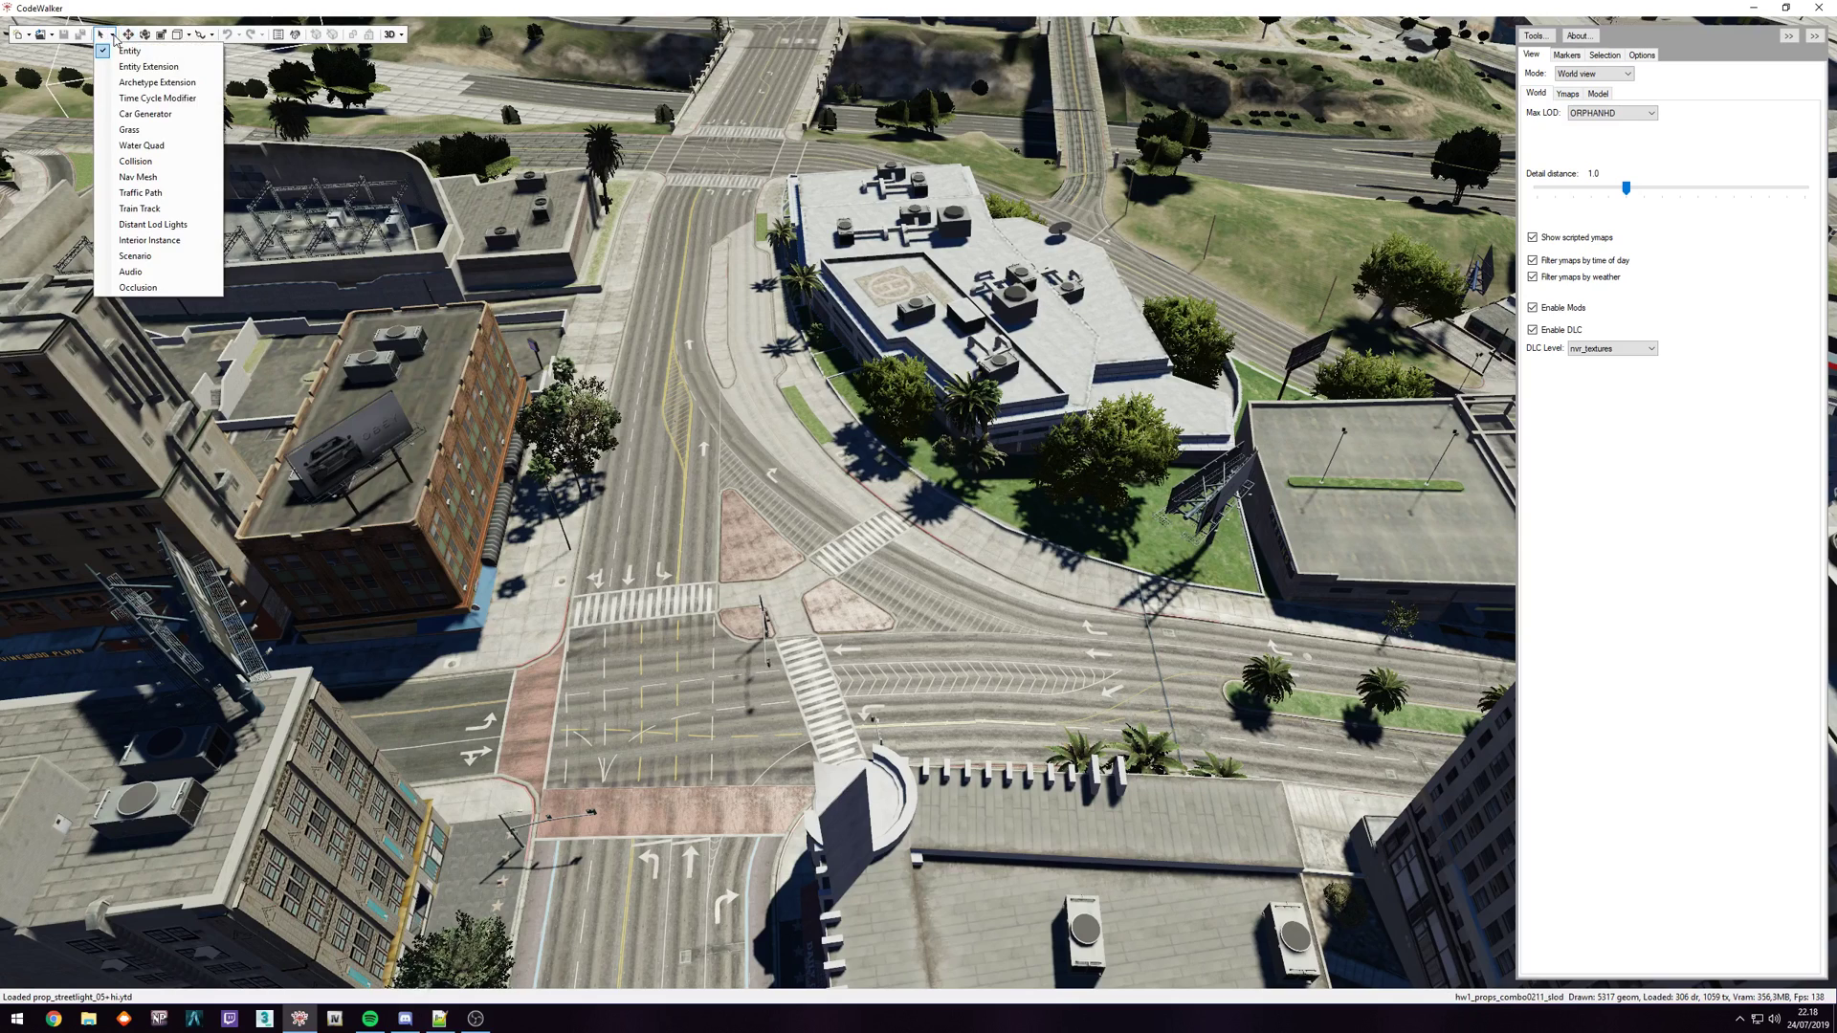
pyautogui.click(139, 114)
# - Preview the vehicles of the individual car generators parked along the curved roadside
pyautogui.moveTo(750, 630); pyautogui.dragTo(943, 628)
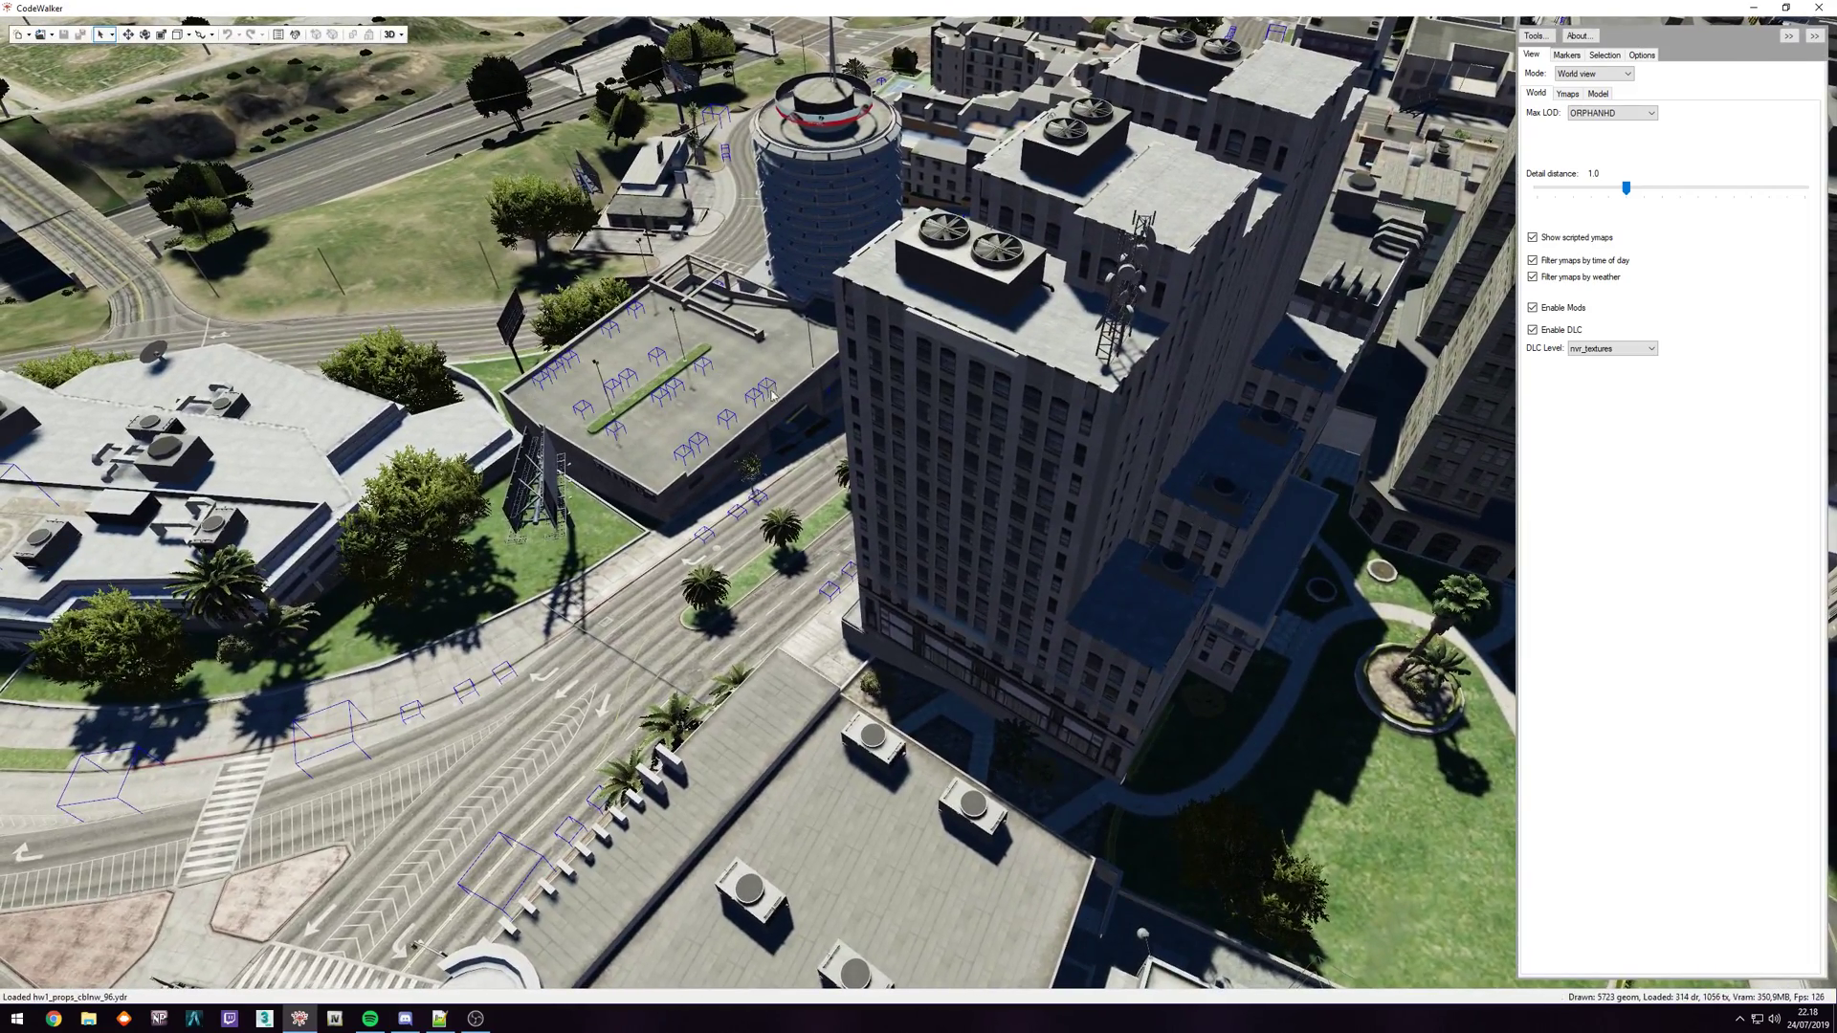
pyautogui.press('a')
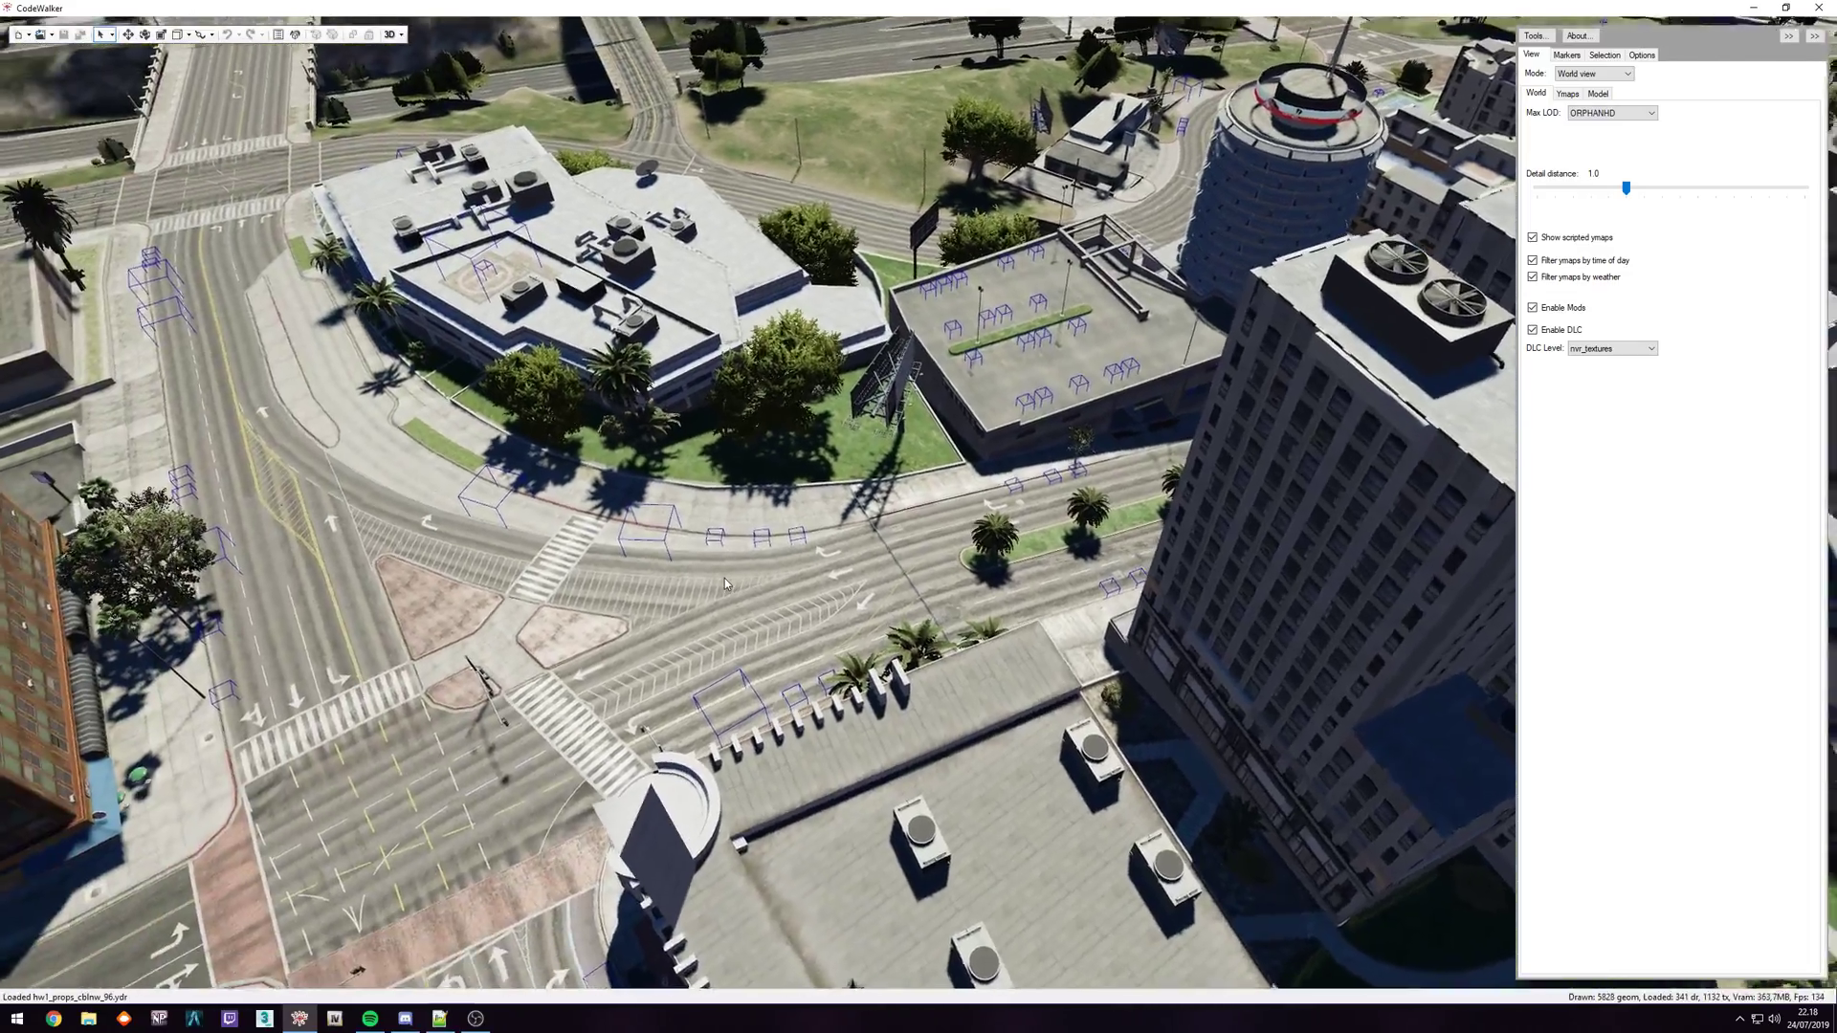
pyautogui.press('w')
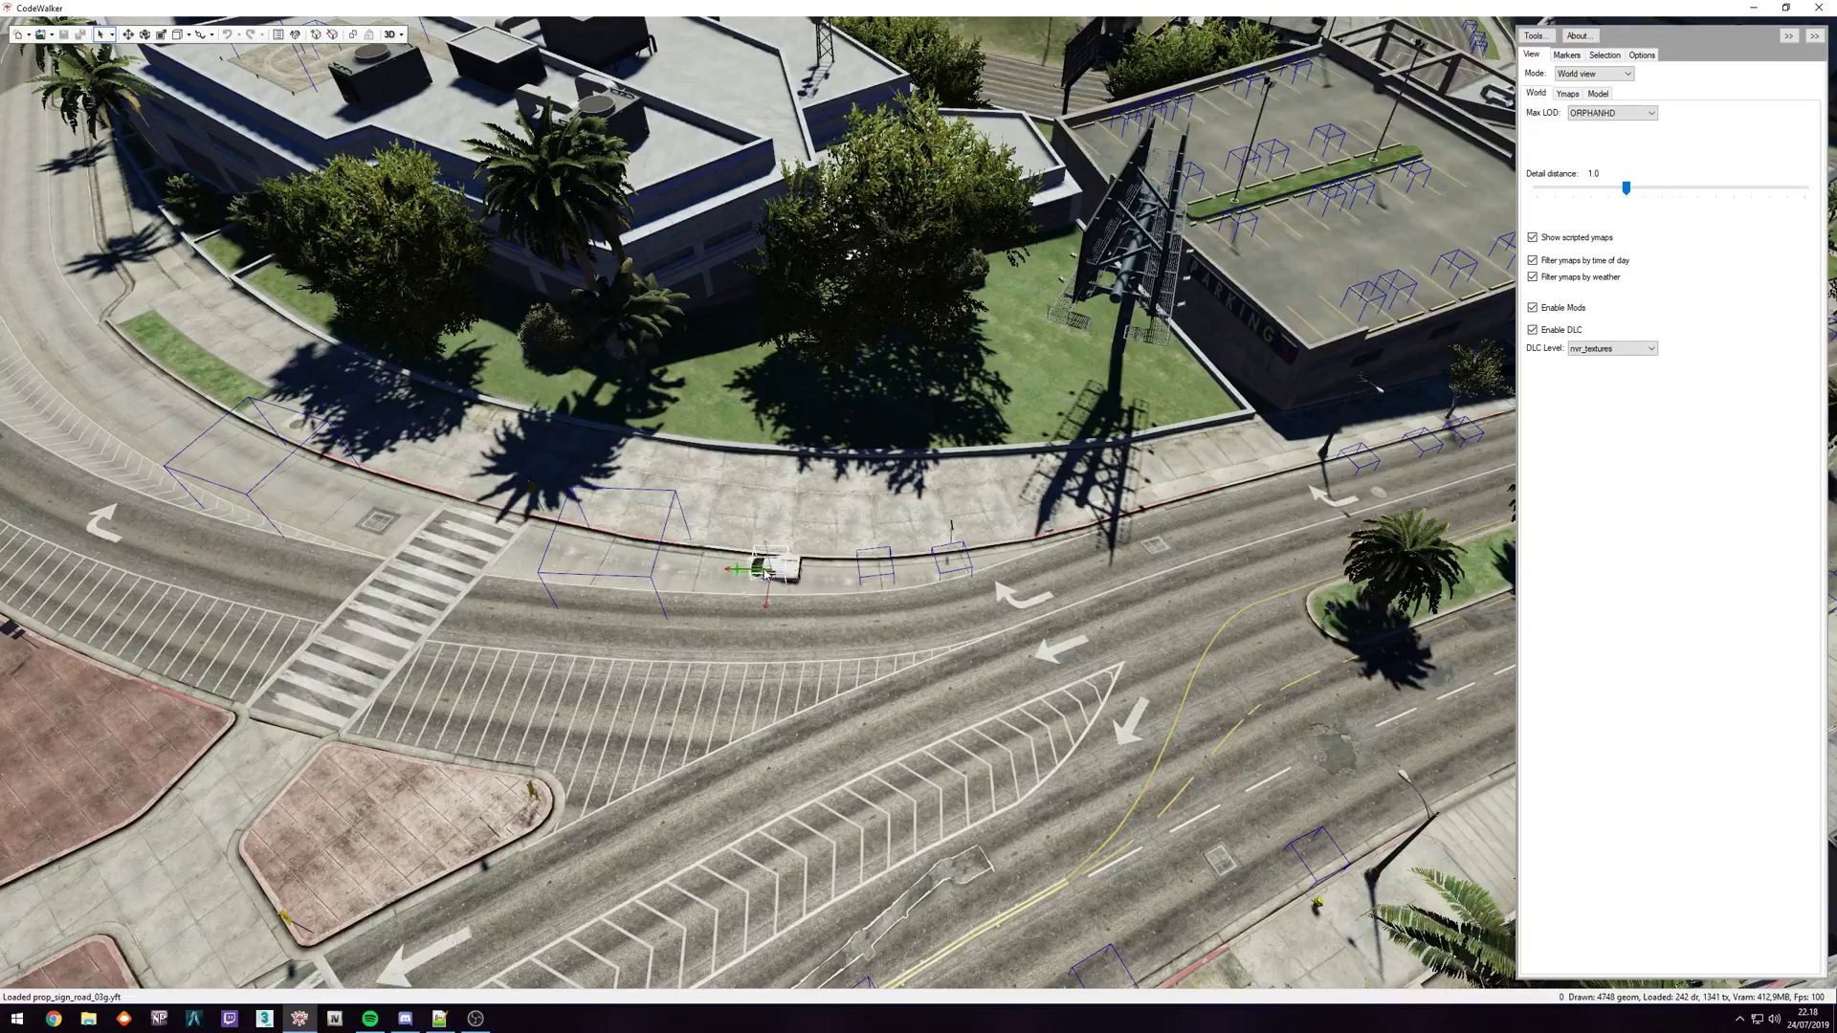
pyautogui.click(881, 569)
pyautogui.press('w')
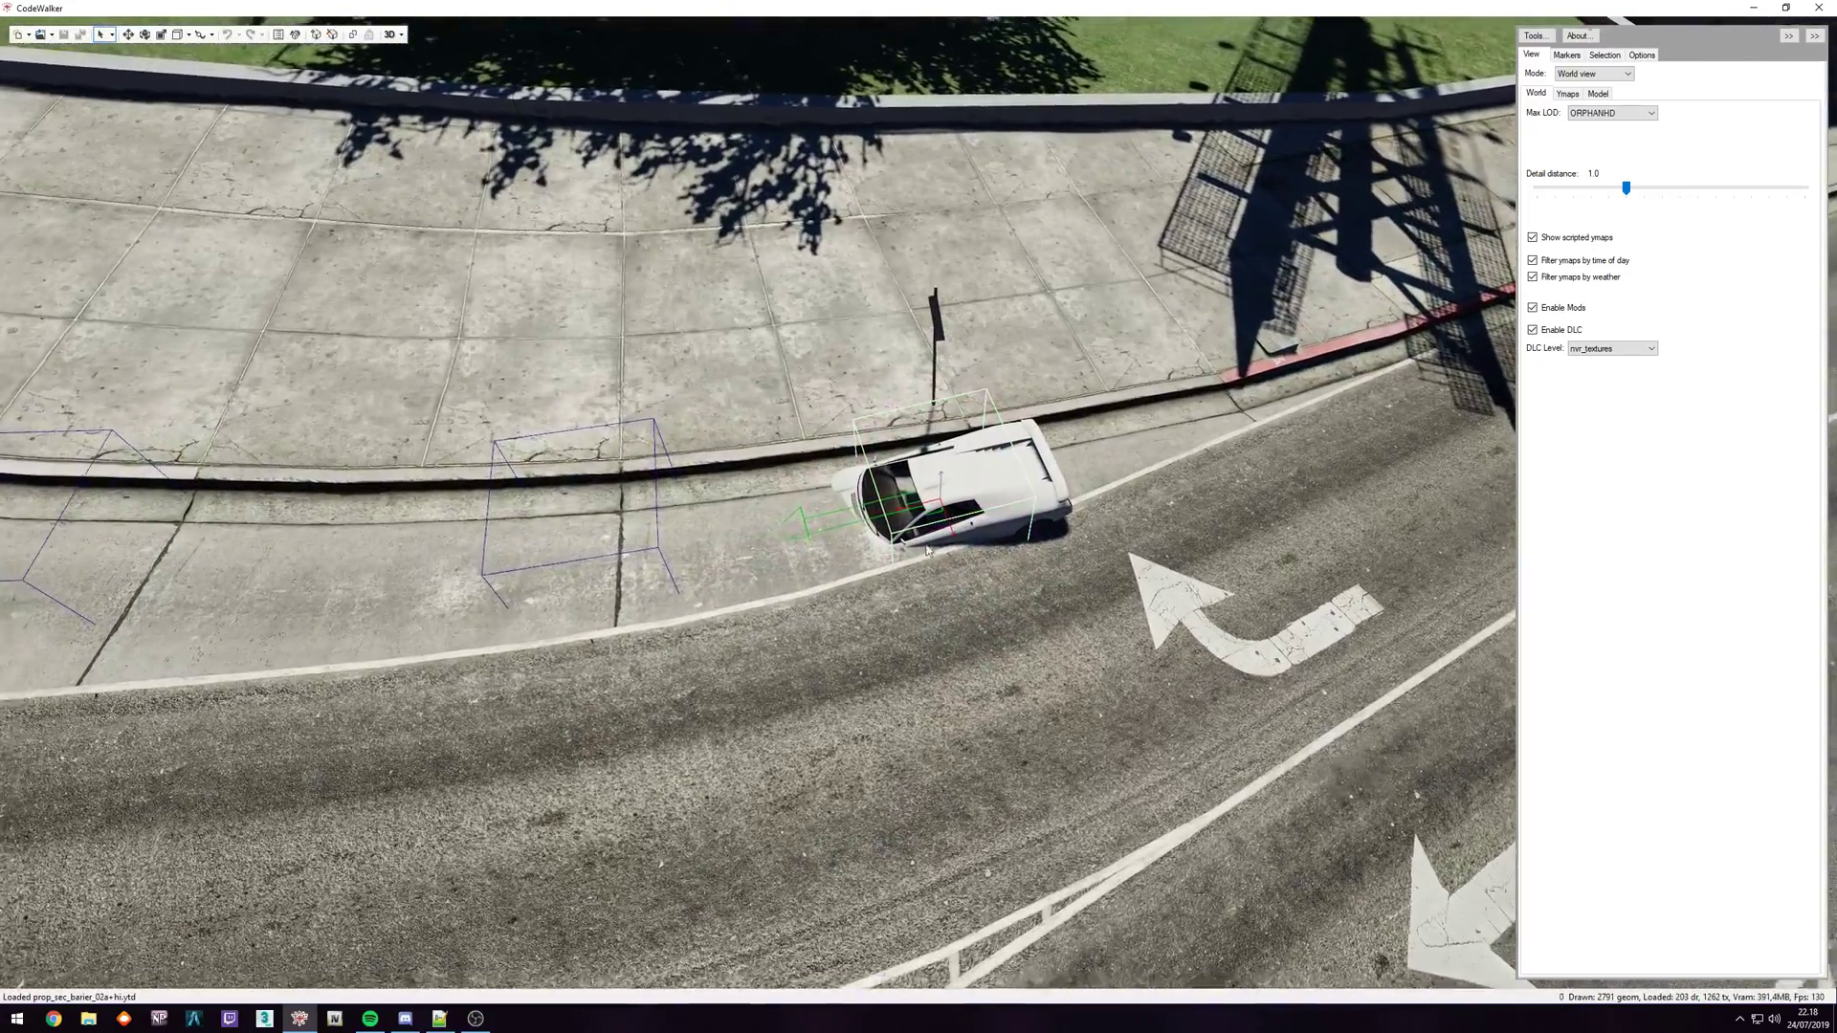
pyautogui.rightClick(582, 524)
pyautogui.press('a')
pyautogui.press('s')
pyautogui.rightClick(744, 568)
pyautogui.press('w')
pyautogui.moveTo(939, 576); pyautogui.dragTo(670, 440)
pyautogui.press('s')
pyautogui.press('s')
pyautogui.moveTo(820, 491); pyautogui.dragTo(861, 545)
pyautogui.rightClick(735, 537)
pyautogui.rightClick(1268, 564)
# - Examine the car generators in the row along the street-side edge of the rooftop car park
pyautogui.press('d')
pyautogui.press('w')
pyautogui.press('s')
pyautogui.rightClick(850, 393)
pyautogui.rightClick(968, 394)
pyautogui.moveTo(975, 401); pyautogui.dragTo(1016, 417)
pyautogui.press('d')
pyautogui.rightClick(910, 388)
pyautogui.rightClick(1121, 394)
pyautogui.rightClick(1225, 393)
# - Examine the car generators on both sides of the rooftop's planted divider and along its far wall
pyautogui.rightClick(913, 196)
pyautogui.rightClick(835, 195)
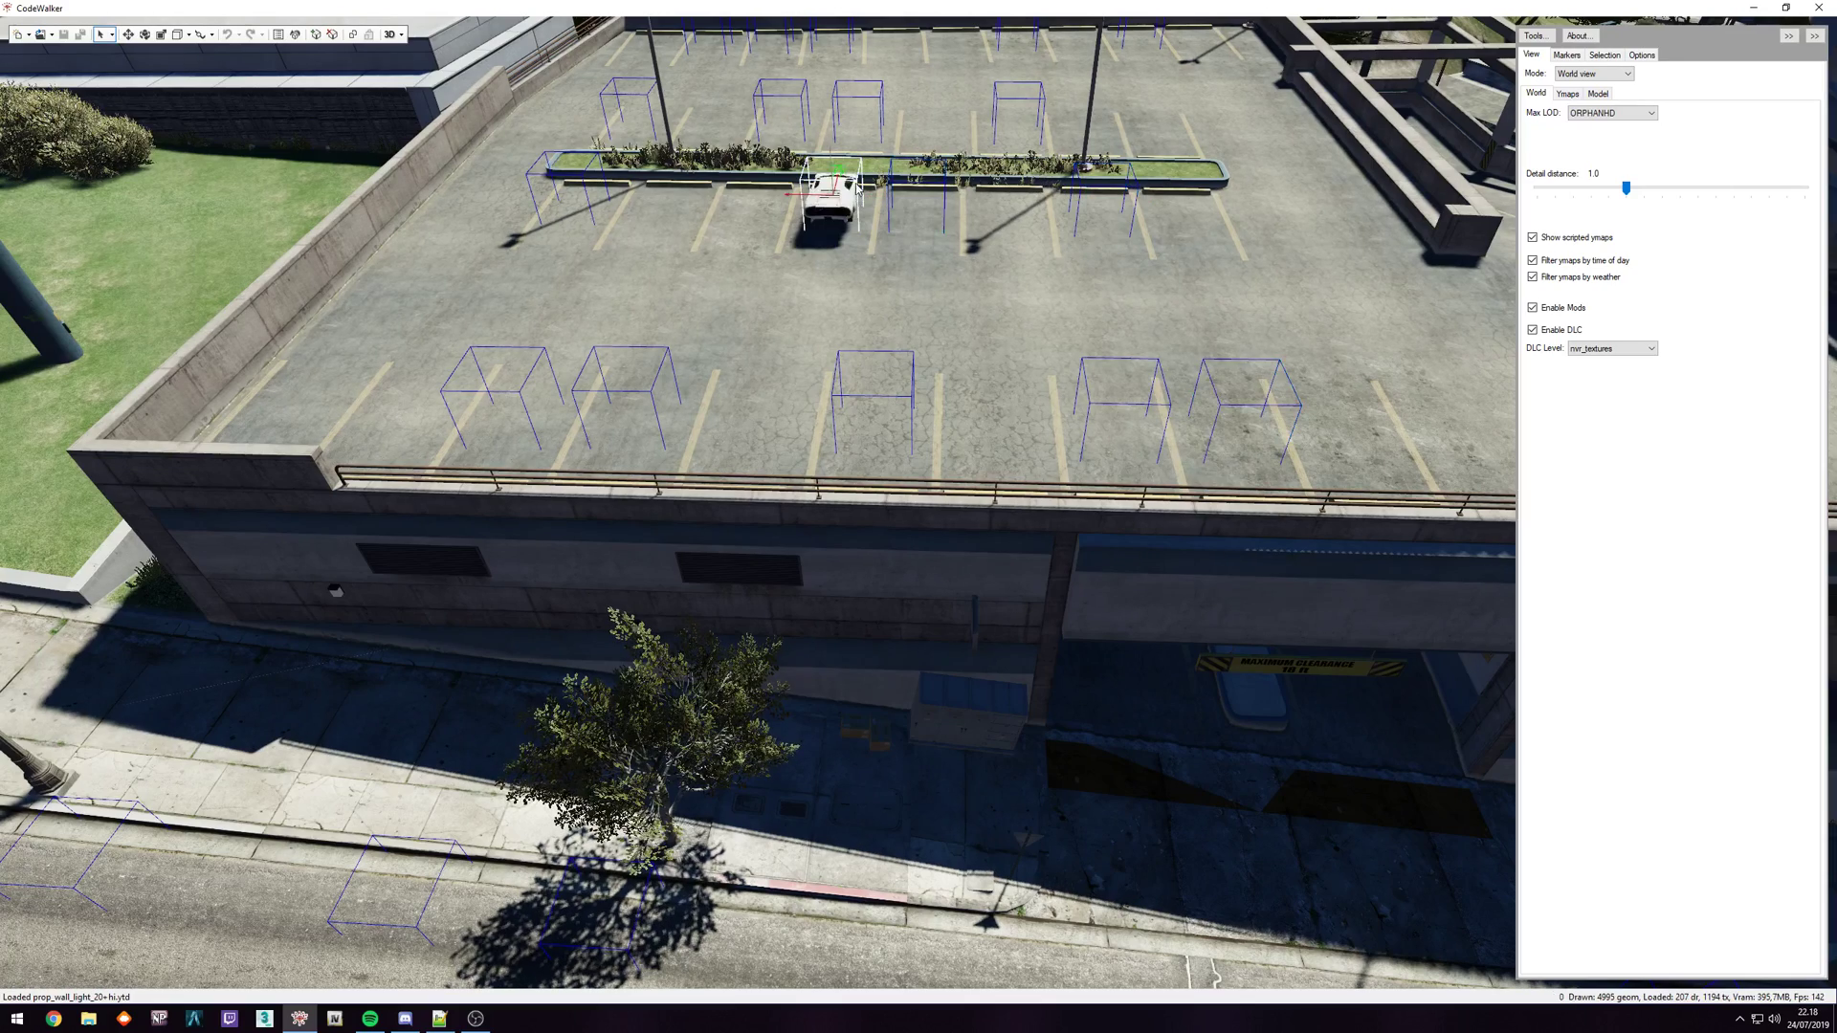
pyautogui.rightClick(855, 119)
pyautogui.rightClick(781, 118)
pyautogui.rightClick(634, 113)
pyautogui.rightClick(1038, 126)
pyautogui.moveTo(1037, 125); pyautogui.dragTo(1077, 50)
pyautogui.press('w')
pyautogui.rightClick(917, 499)
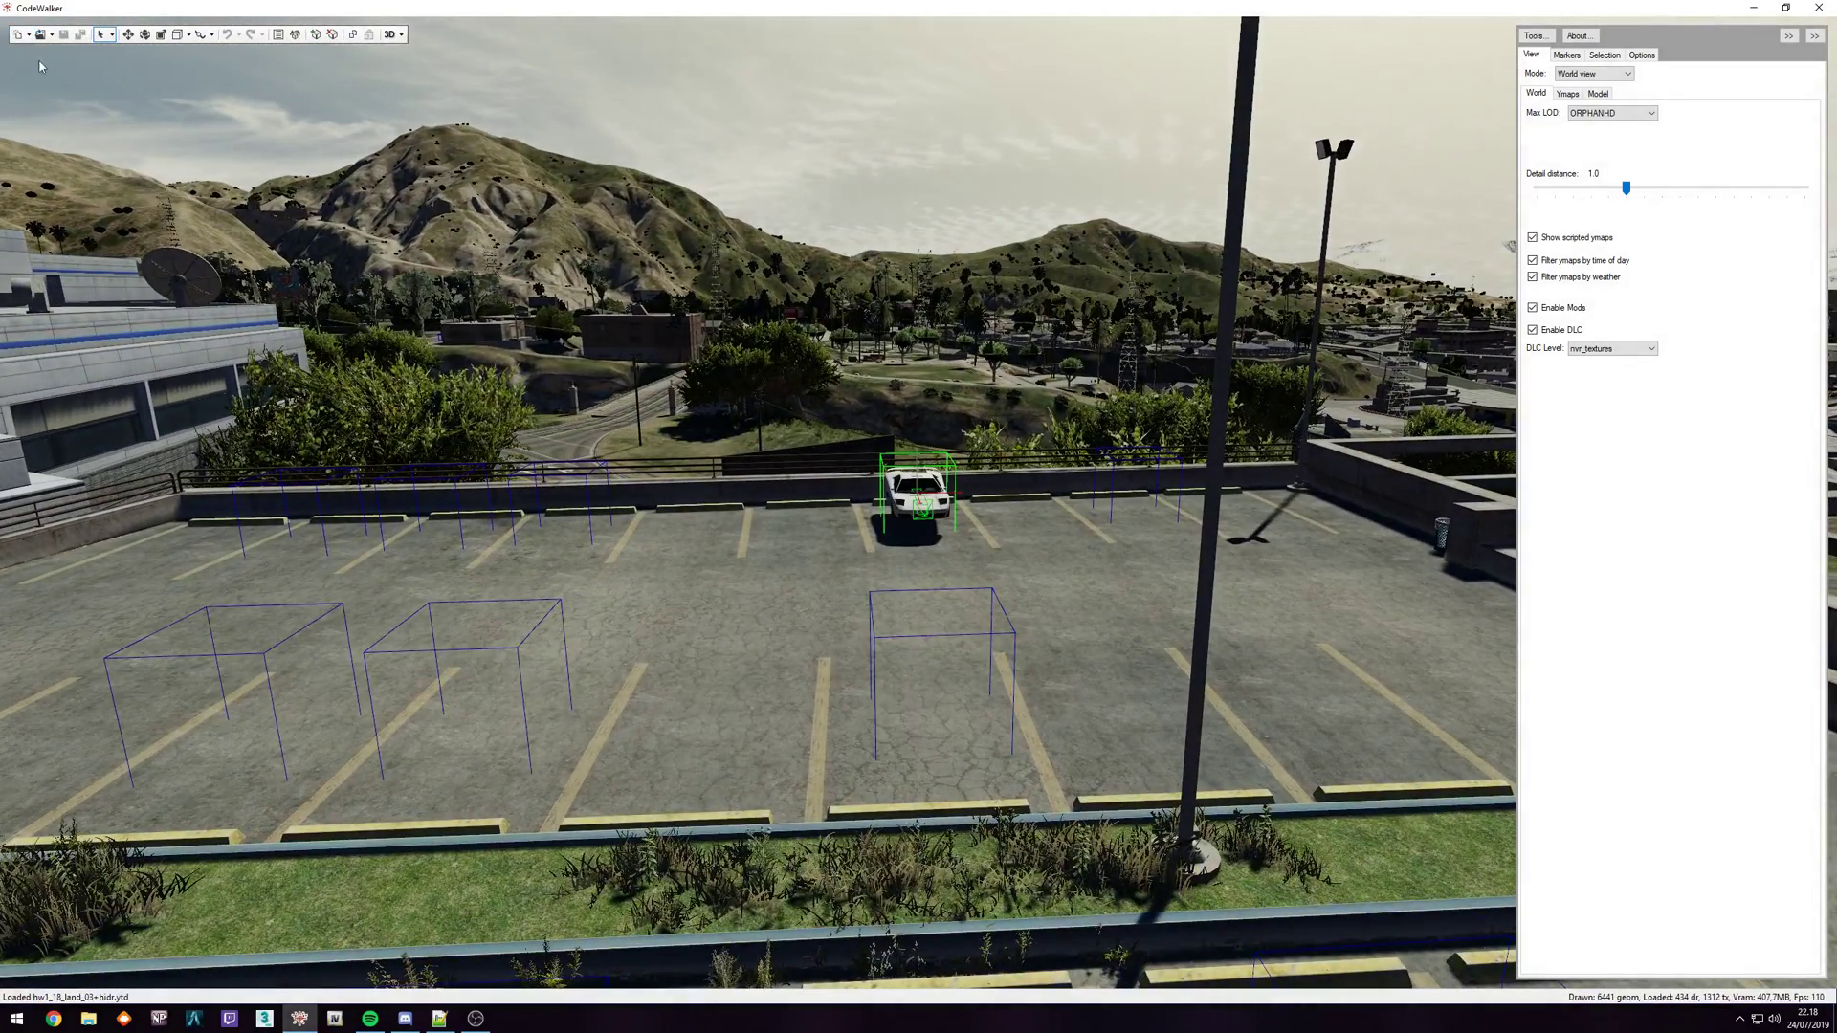
# - Open the project window, move it clear of the car park, and select a rooftop car generator
pyautogui.click(19, 35)
pyautogui.moveTo(402, 188); pyautogui.dragTo(224, 66)
pyautogui.press('s')
pyautogui.moveTo(867, 371); pyautogui.dragTo(830, 391)
pyautogui.rightClick(801, 366)
pyautogui.rightClick(731, 364)
# - Compare the properties of car generators in different rows of the rooftop car park
pyautogui.moveTo(863, 272); pyautogui.dragTo(828, 299)
pyautogui.press('s')
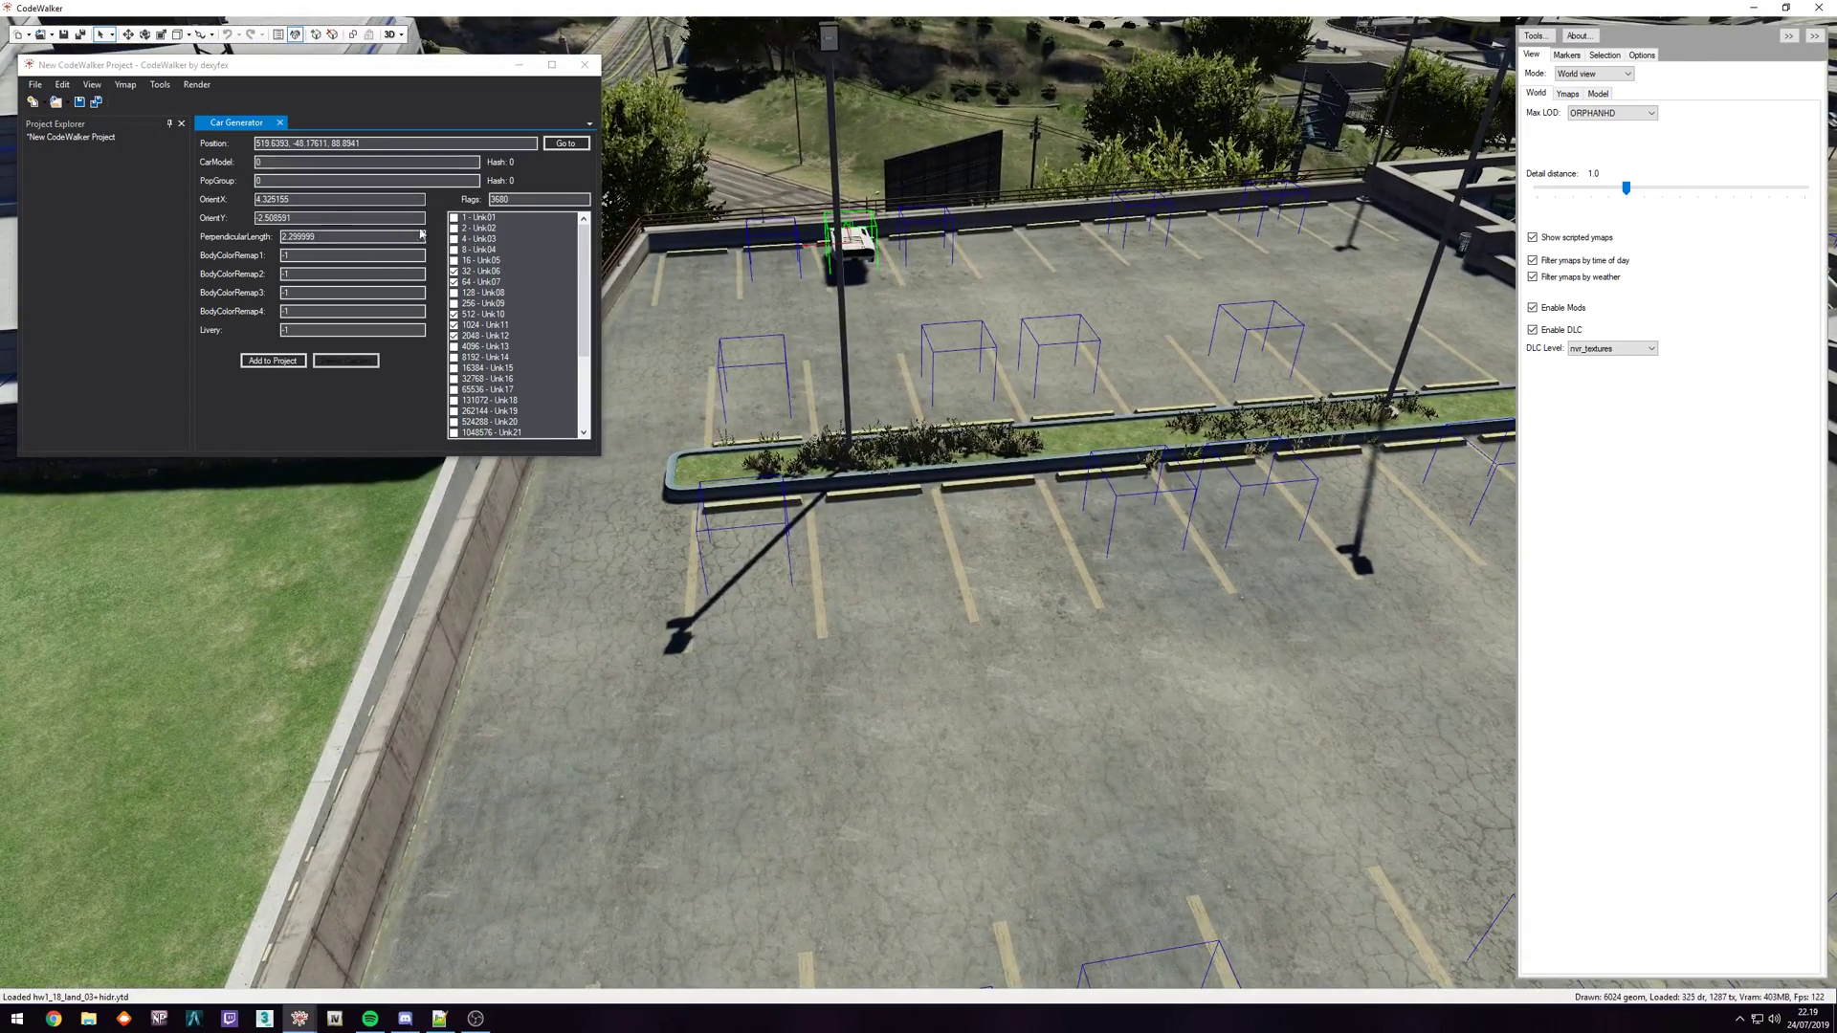
pyautogui.moveTo(852, 240); pyautogui.dragTo(765, 372)
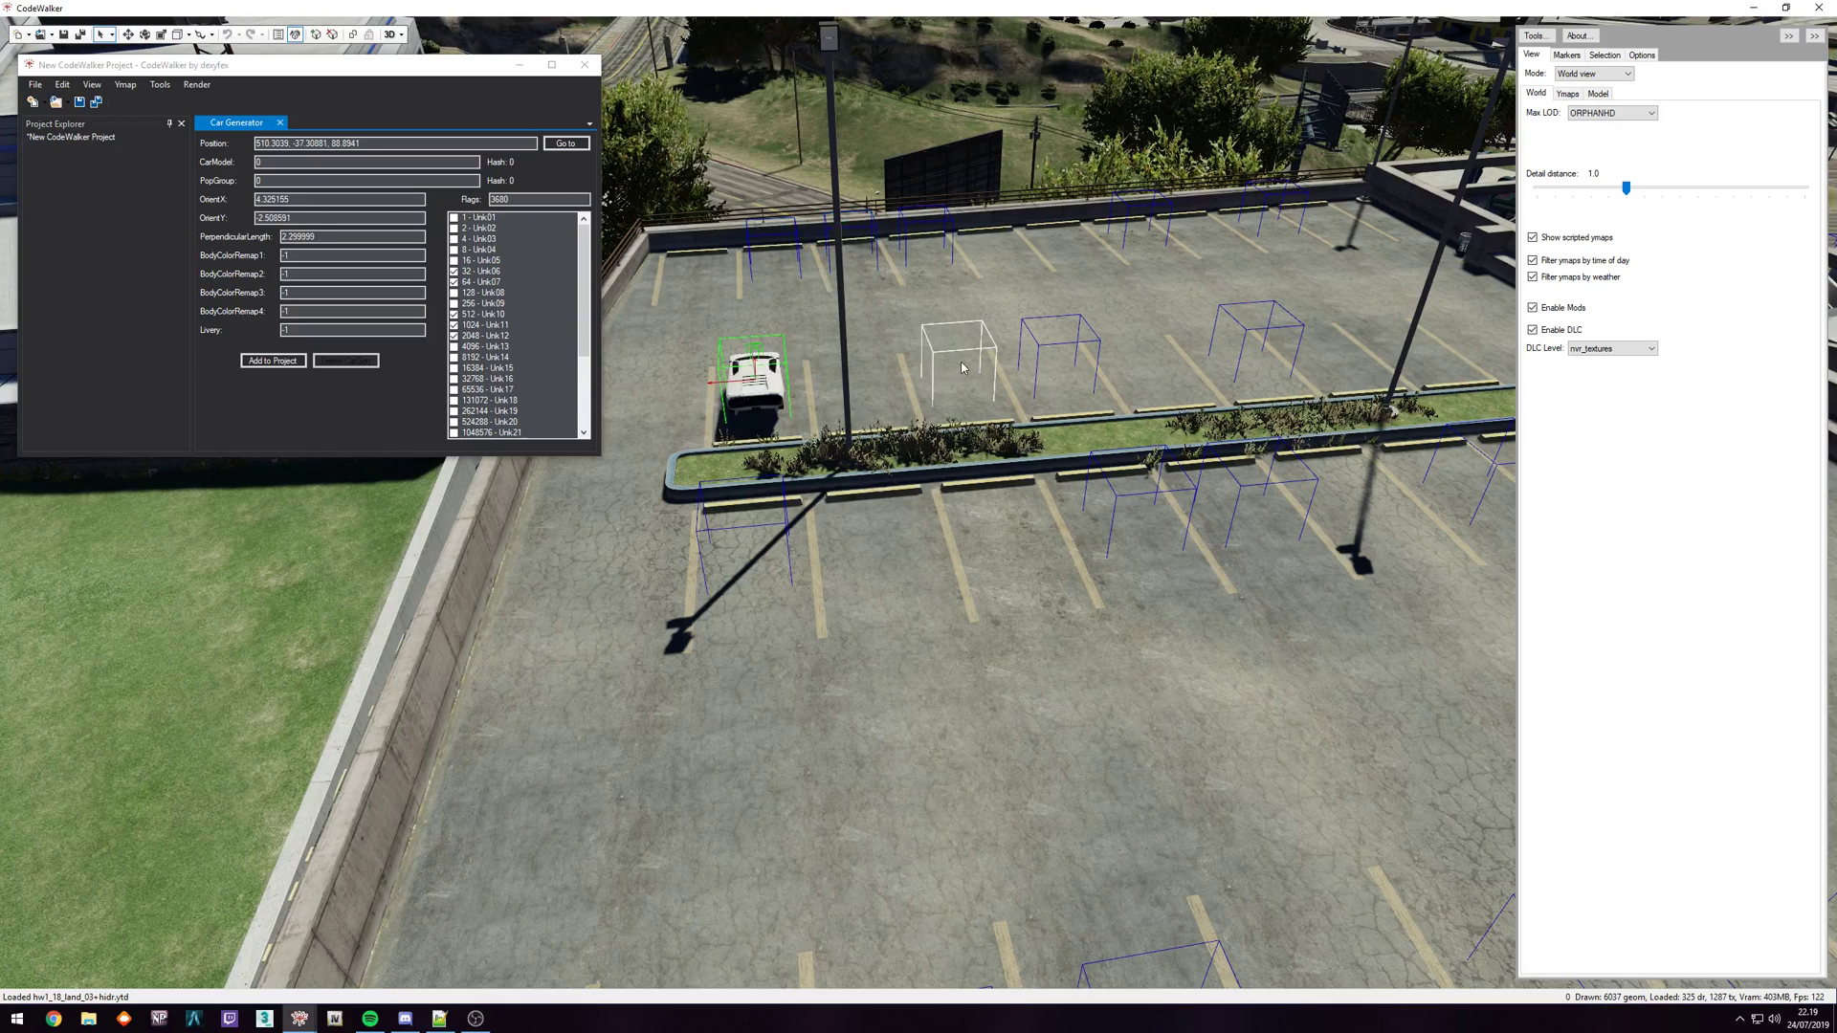
pyautogui.moveTo(962, 367); pyautogui.dragTo(1139, 507)
pyautogui.rightClick(761, 517)
pyautogui.press('d')
pyautogui.moveTo(932, 488); pyautogui.dragTo(1007, 490)
pyautogui.rightClick(754, 482)
pyautogui.press('s')
pyautogui.press('a')
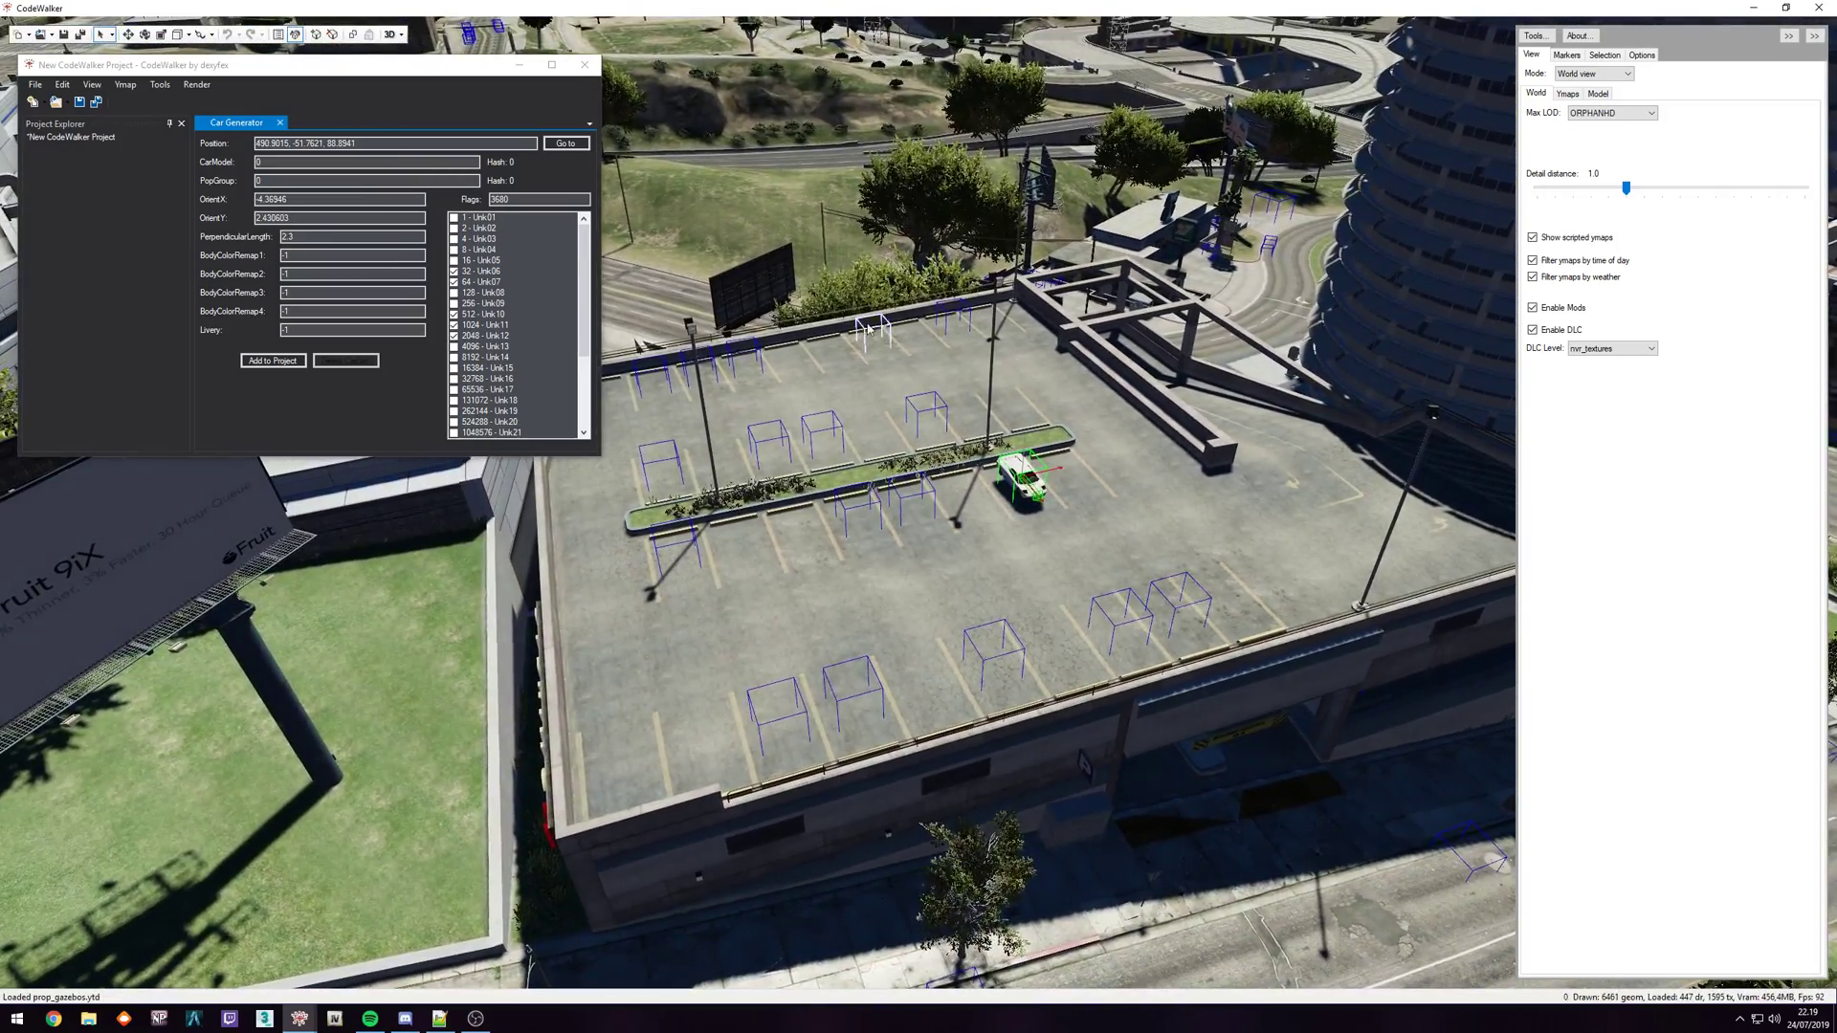
pyautogui.moveTo(956, 318); pyautogui.dragTo(887, 332)
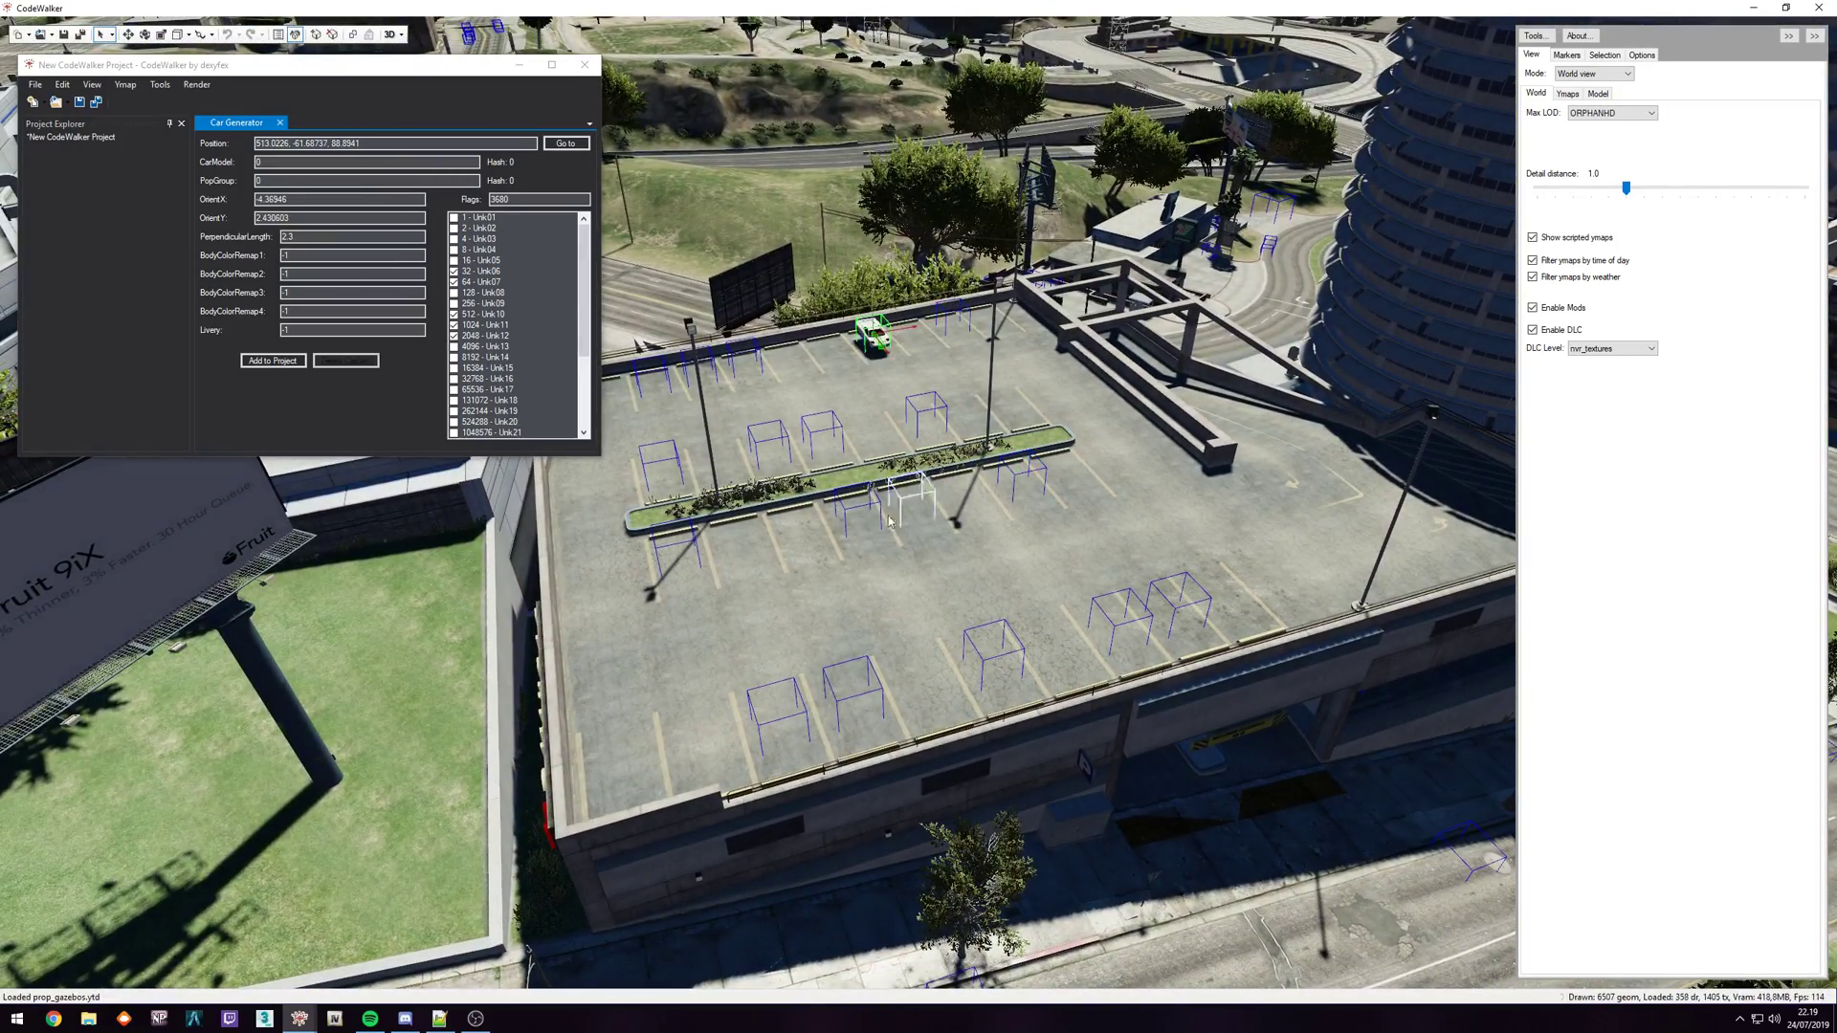
# - Go to the parking bays outside the police station and inspect each of the three police car generators
pyautogui.press('s')
pyautogui.moveTo(1010, 549); pyautogui.dragTo(806, 540)
pyautogui.press('a')
pyautogui.press('w')
pyautogui.press('s')
pyautogui.press('w')
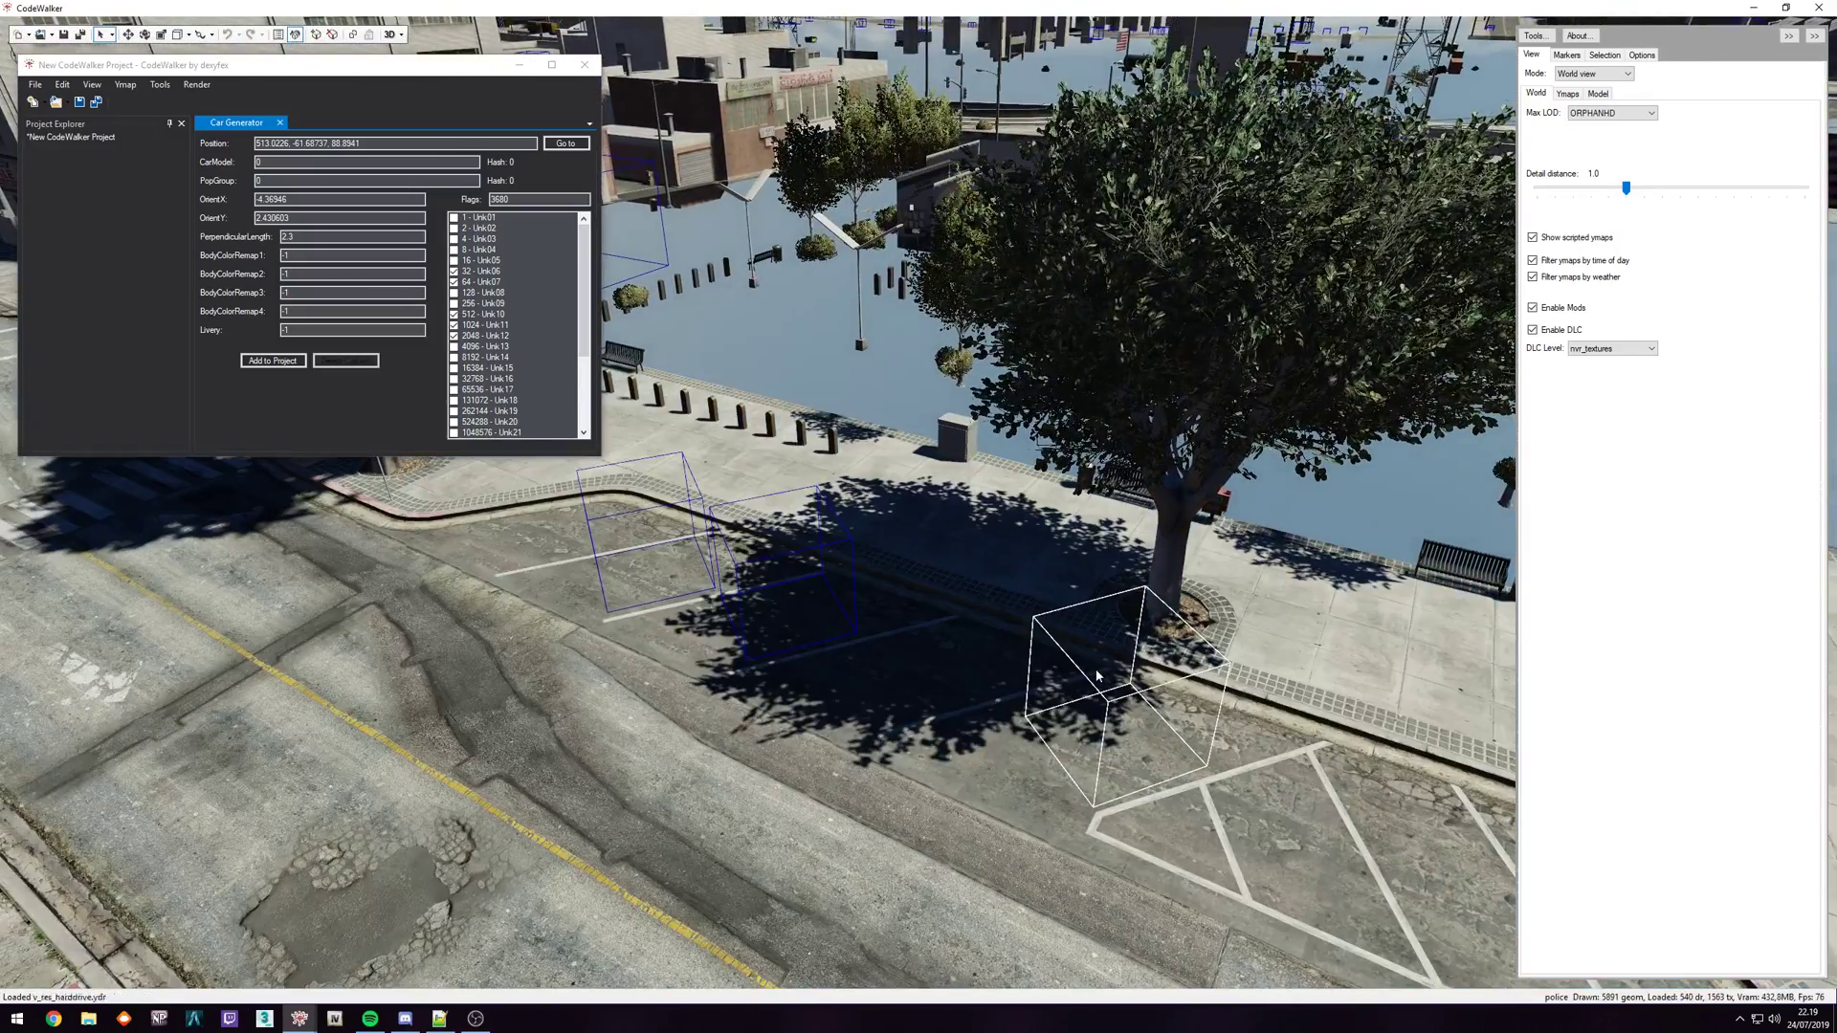
pyautogui.click(1116, 648)
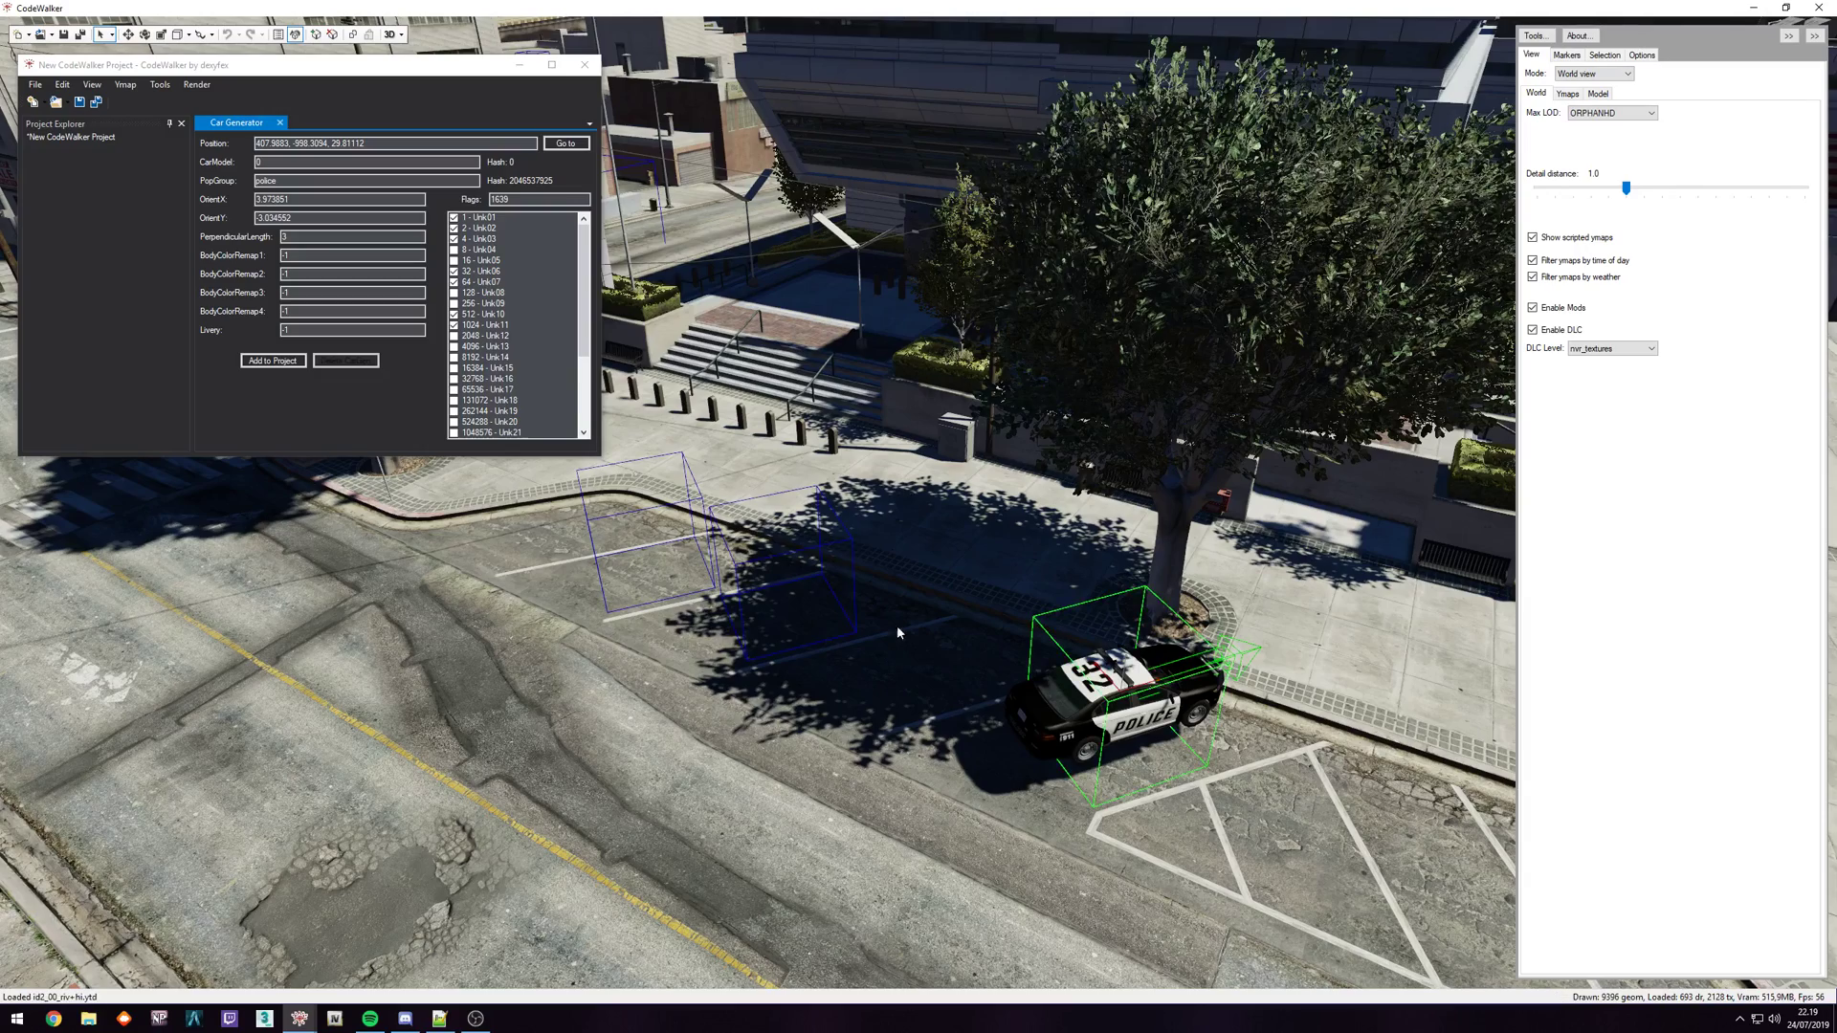
pyautogui.click(870, 622)
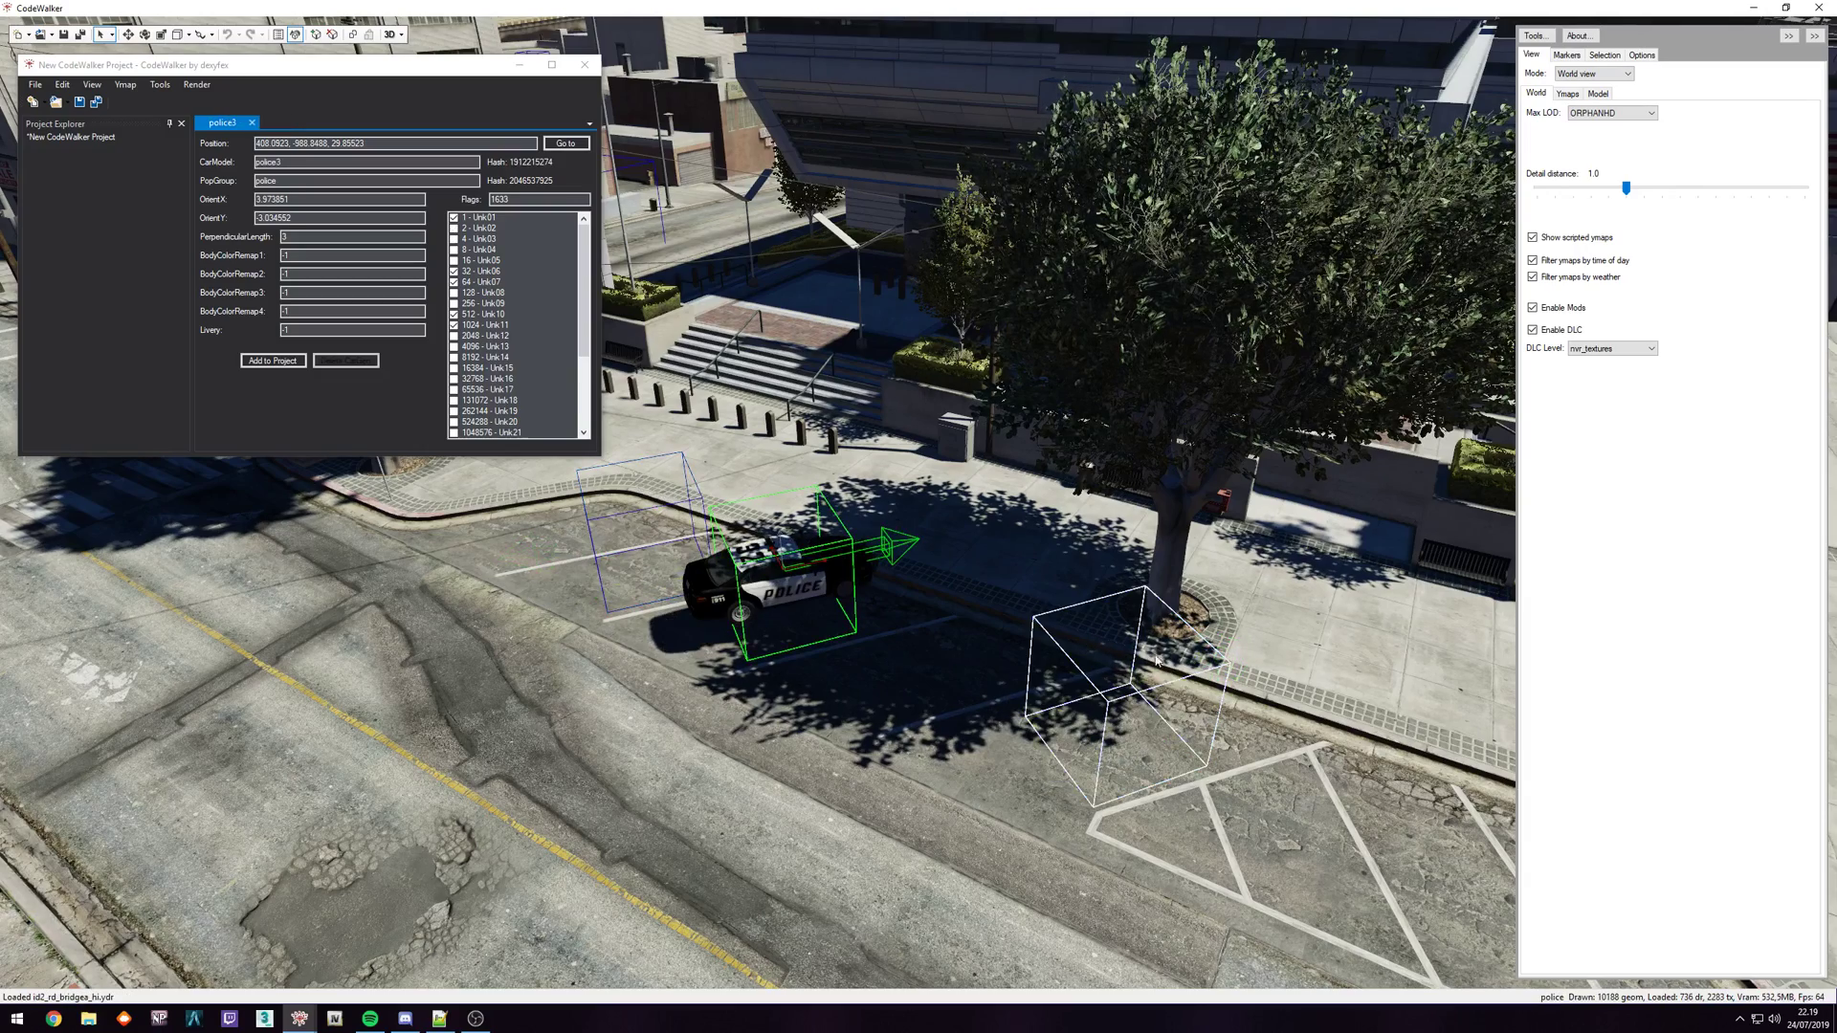
pyautogui.click(1152, 660)
pyautogui.click(796, 580)
pyautogui.click(652, 545)
pyautogui.click(791, 566)
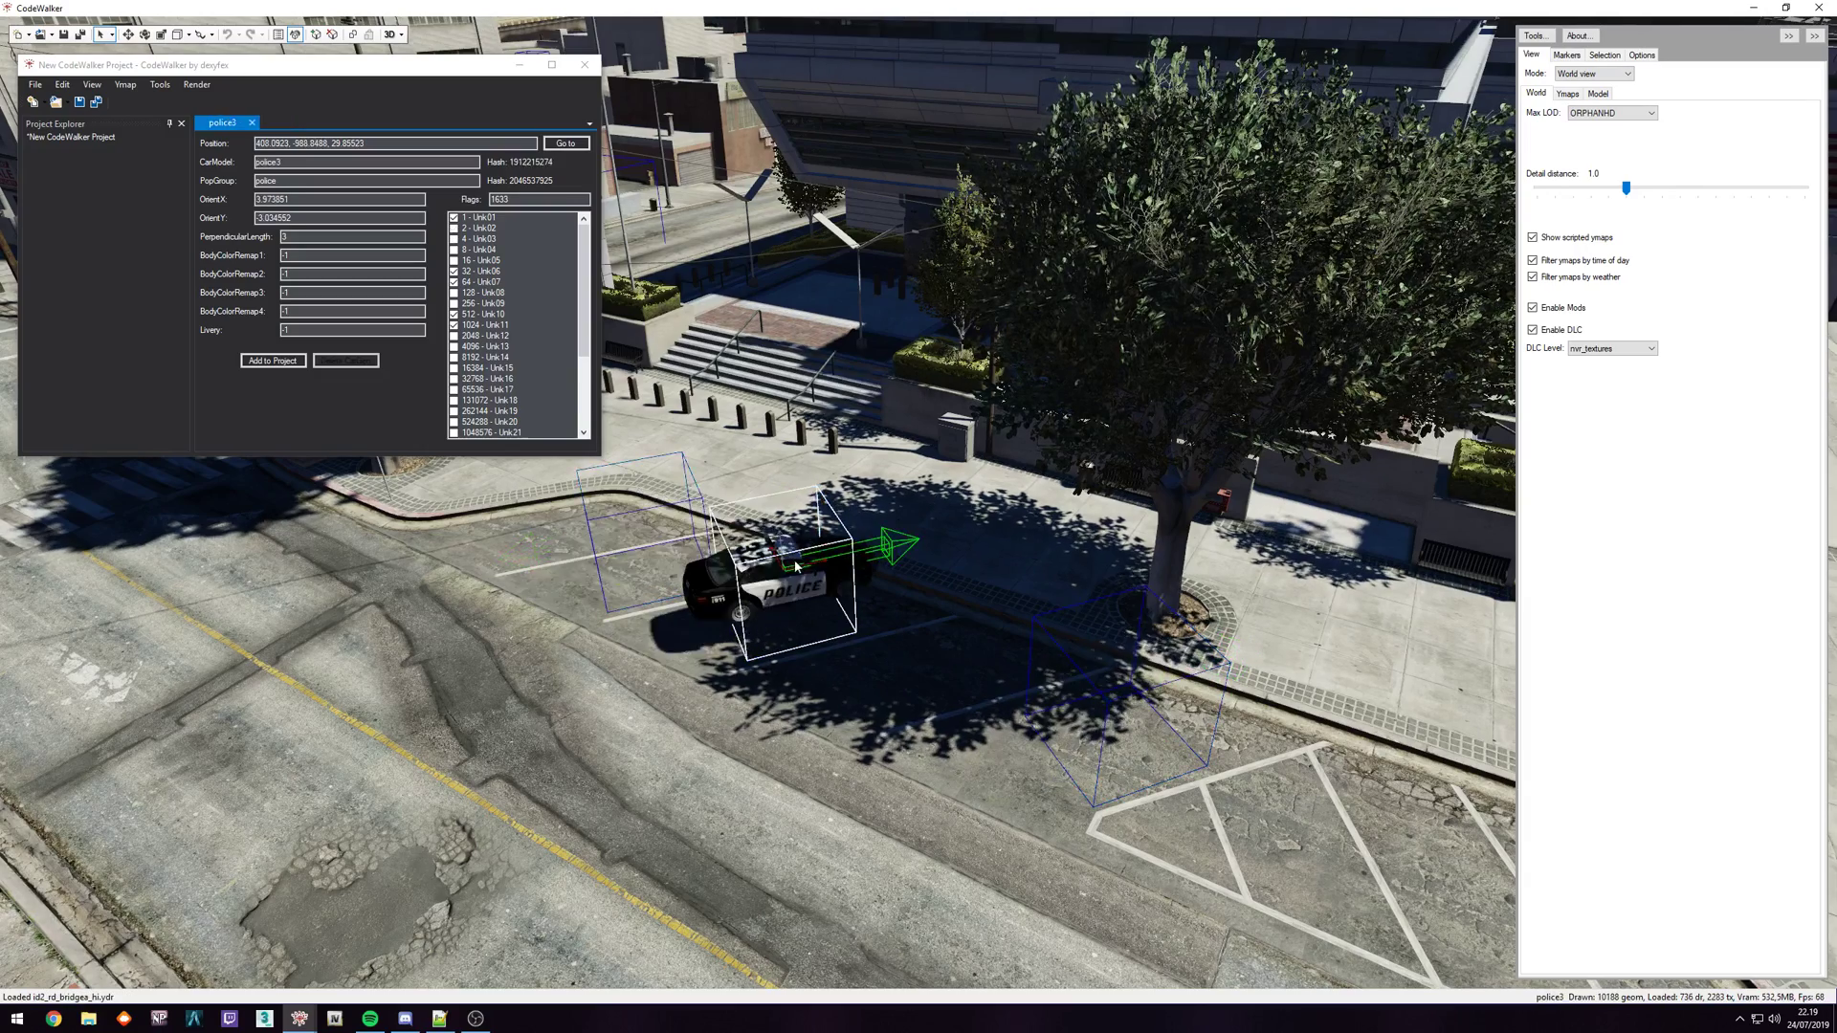
pyautogui.click(635, 535)
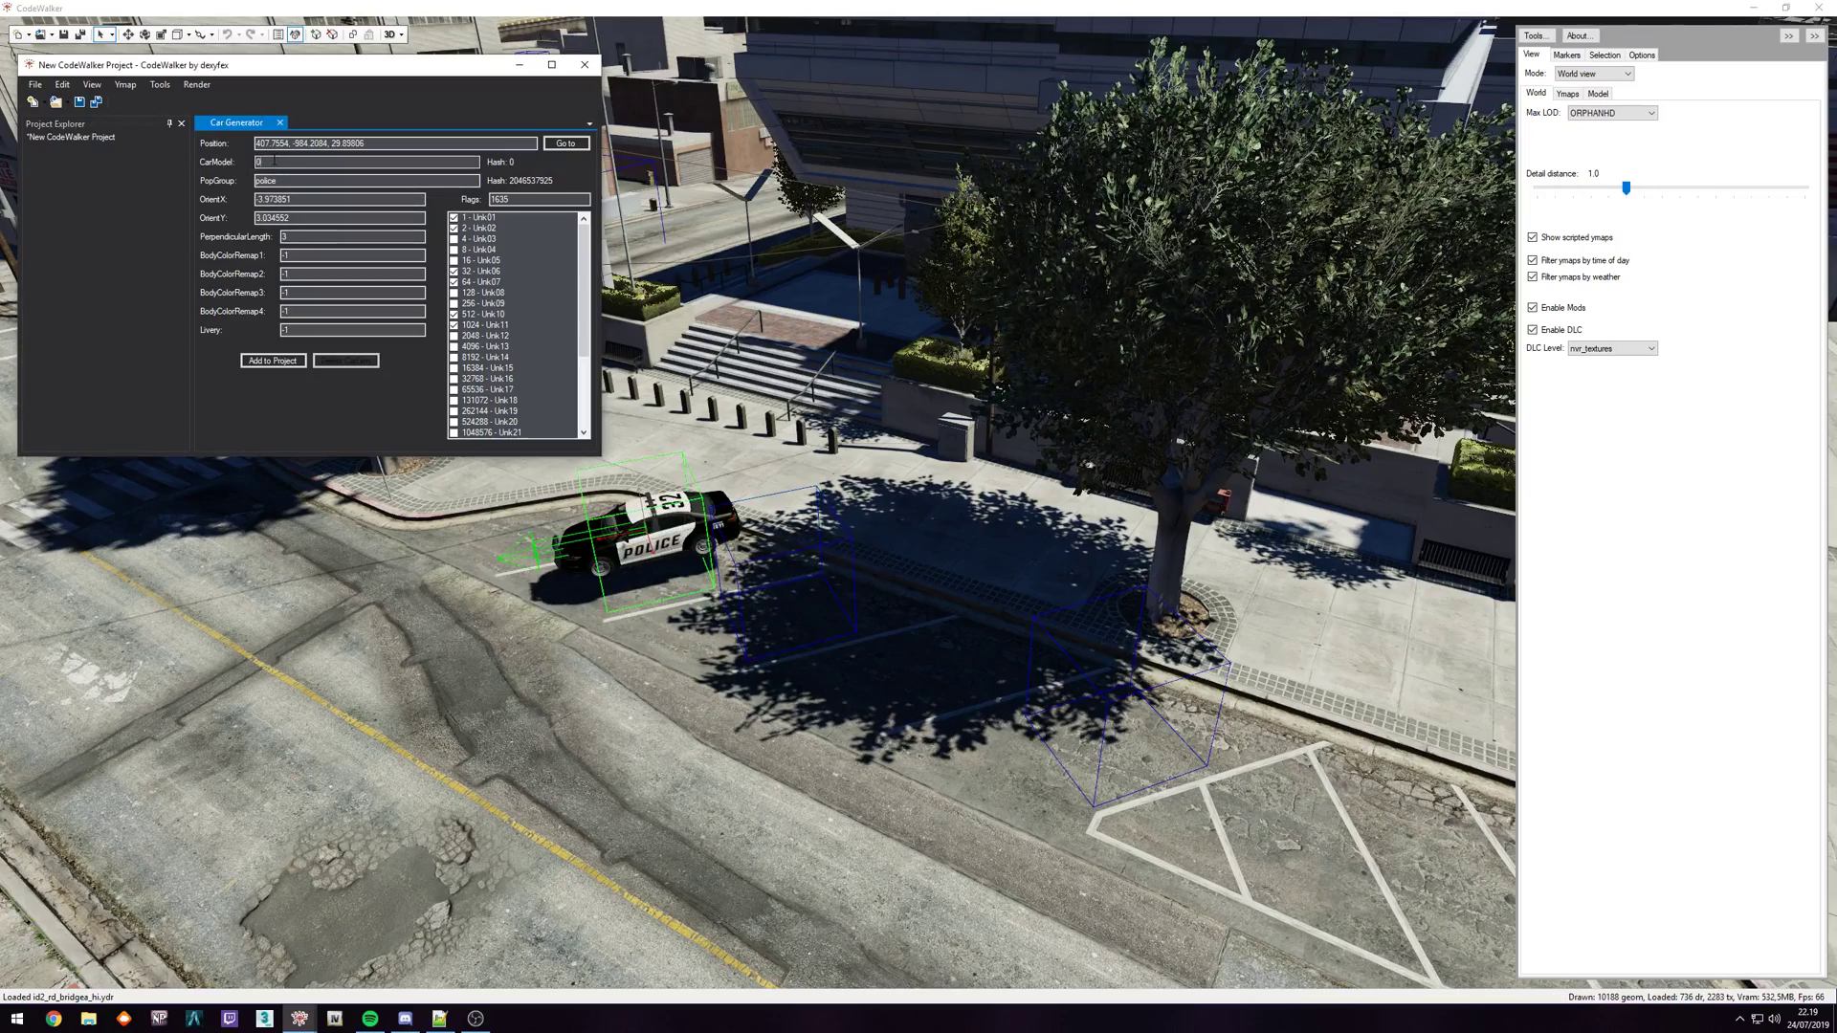
# - Check the PopGroup and CarModel values of the police car generators
pyautogui.press('Tab')
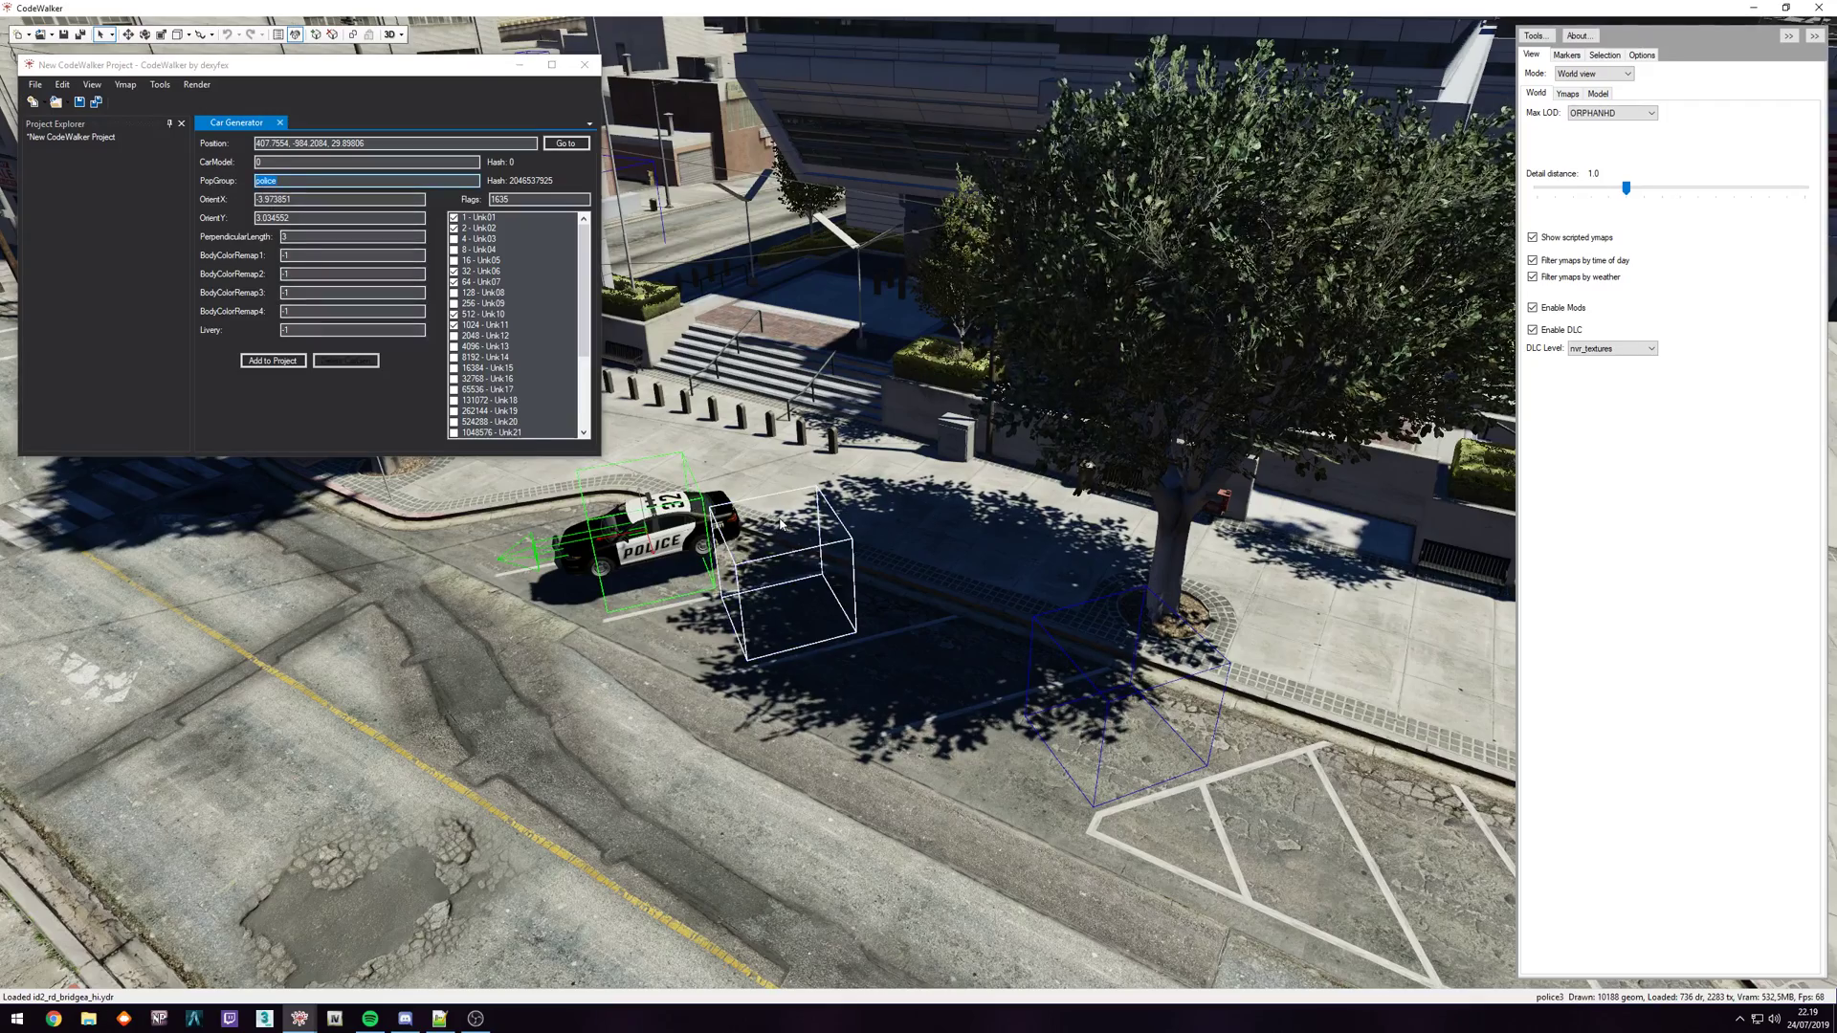
pyautogui.click(794, 574)
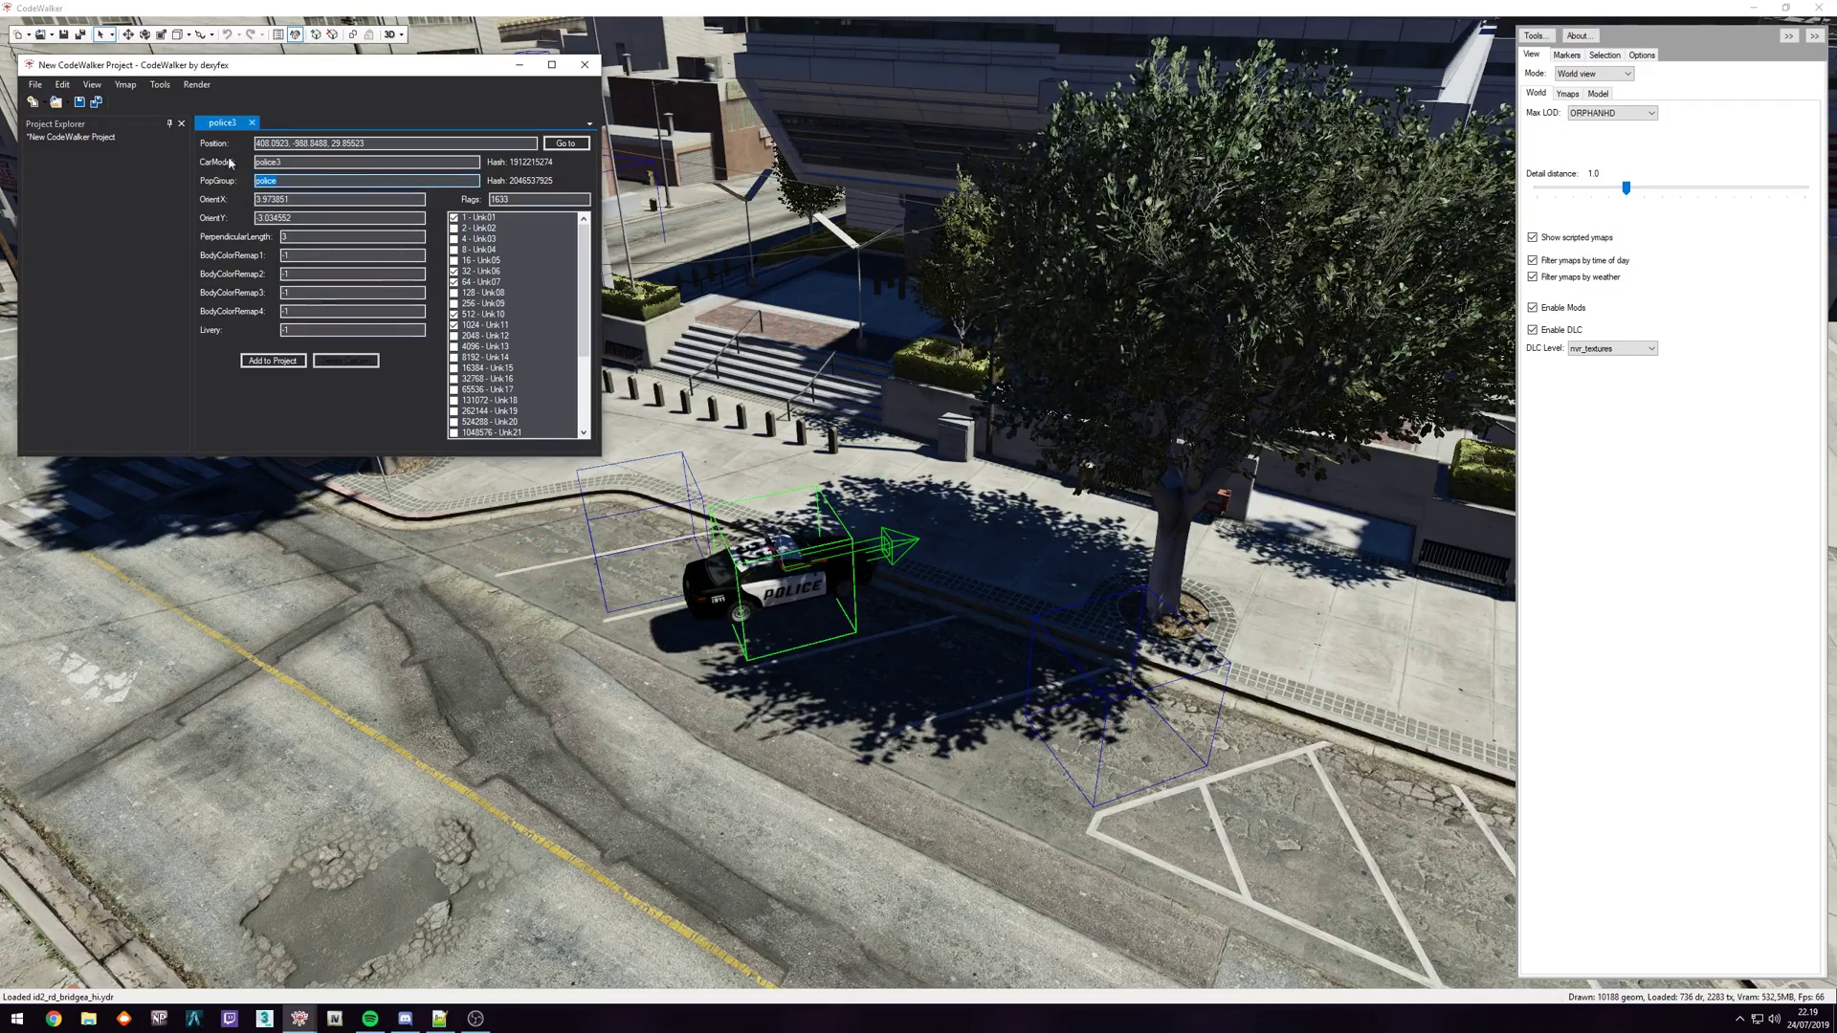
pyautogui.doubleClick(268, 163)
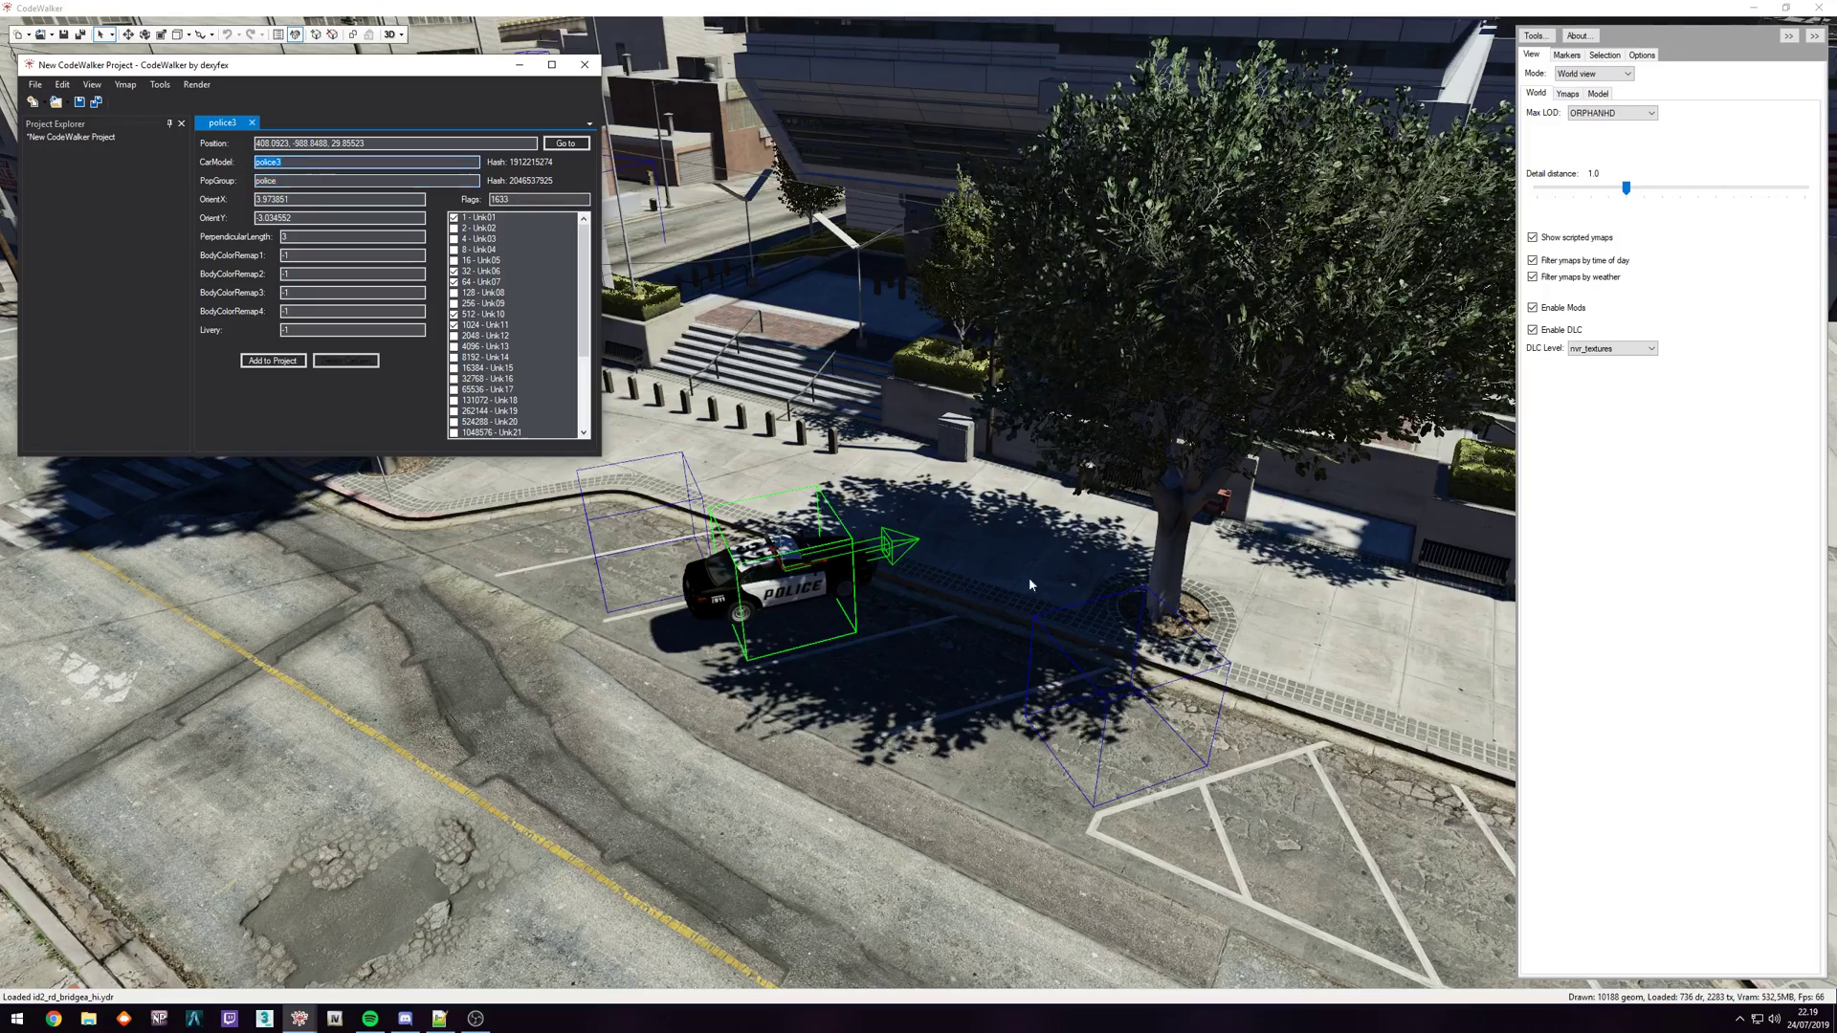
pyautogui.click(1087, 618)
pyautogui.doubleClick(276, 162)
# - Compare the vehicles and properties of the three police car generators once more
pyautogui.click(786, 599)
pyautogui.click(1108, 524)
pyautogui.click(813, 592)
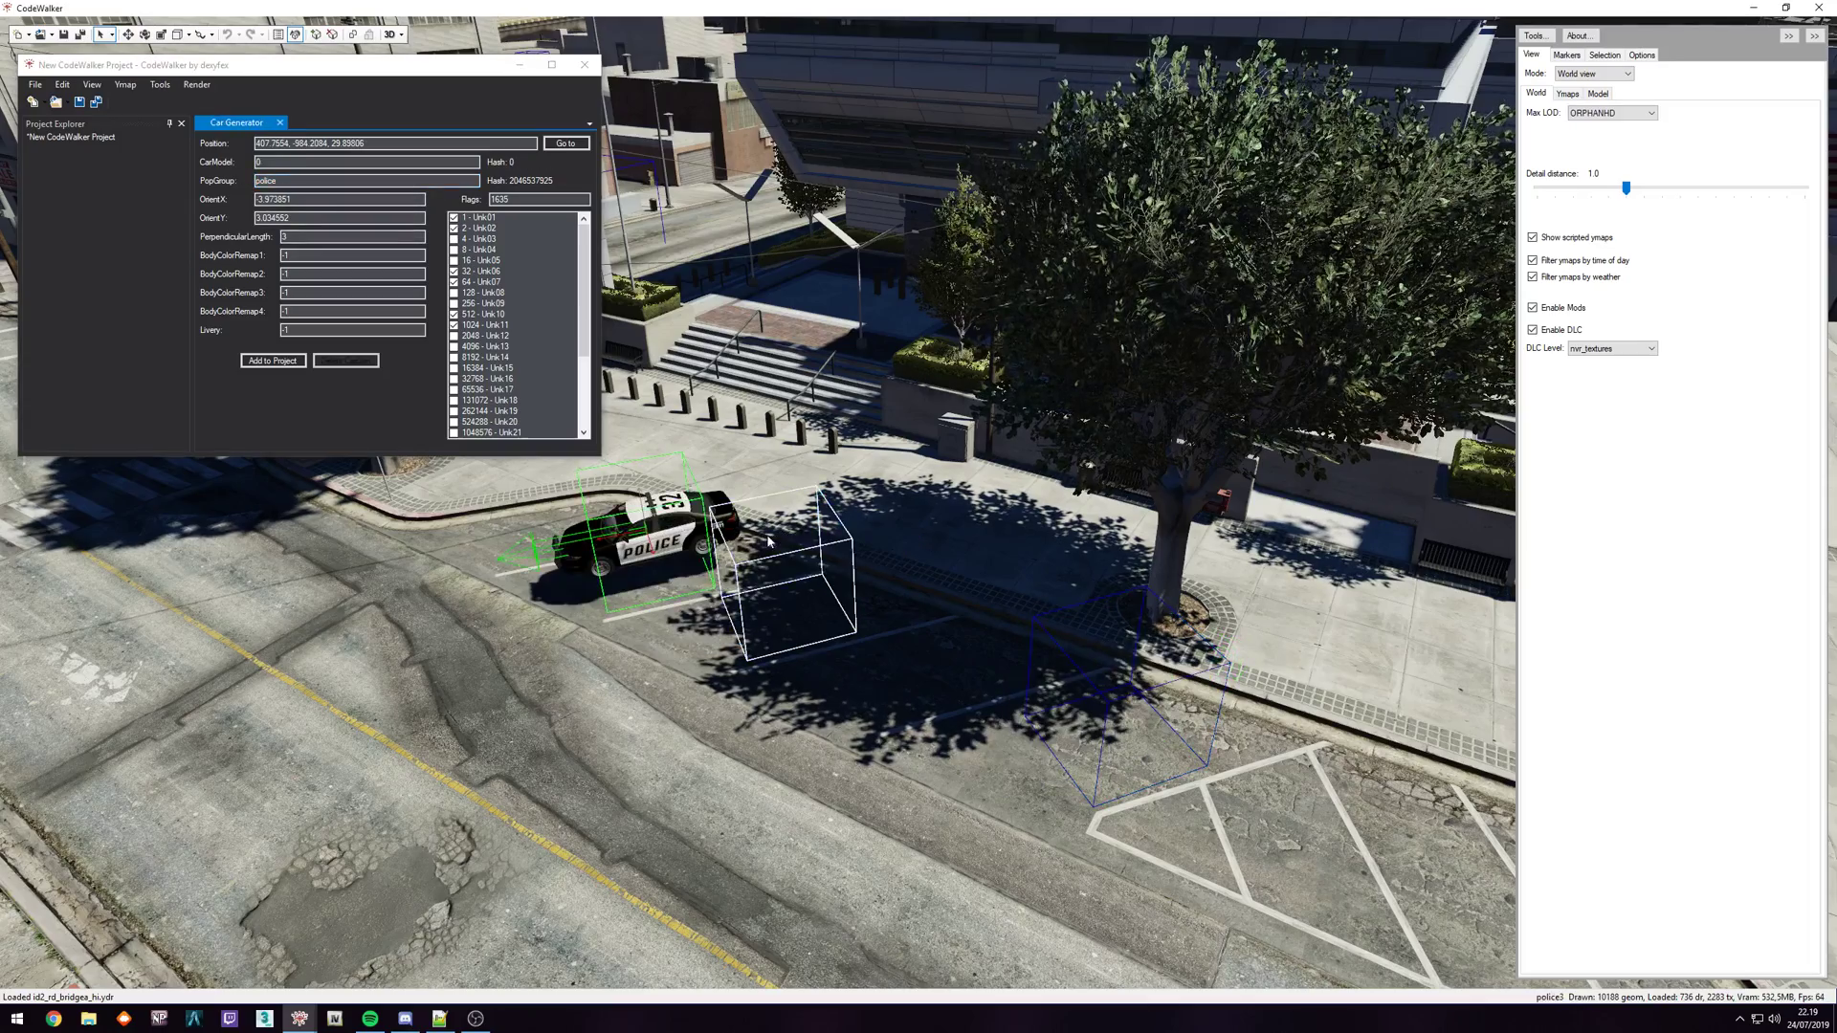
pyautogui.click(1053, 627)
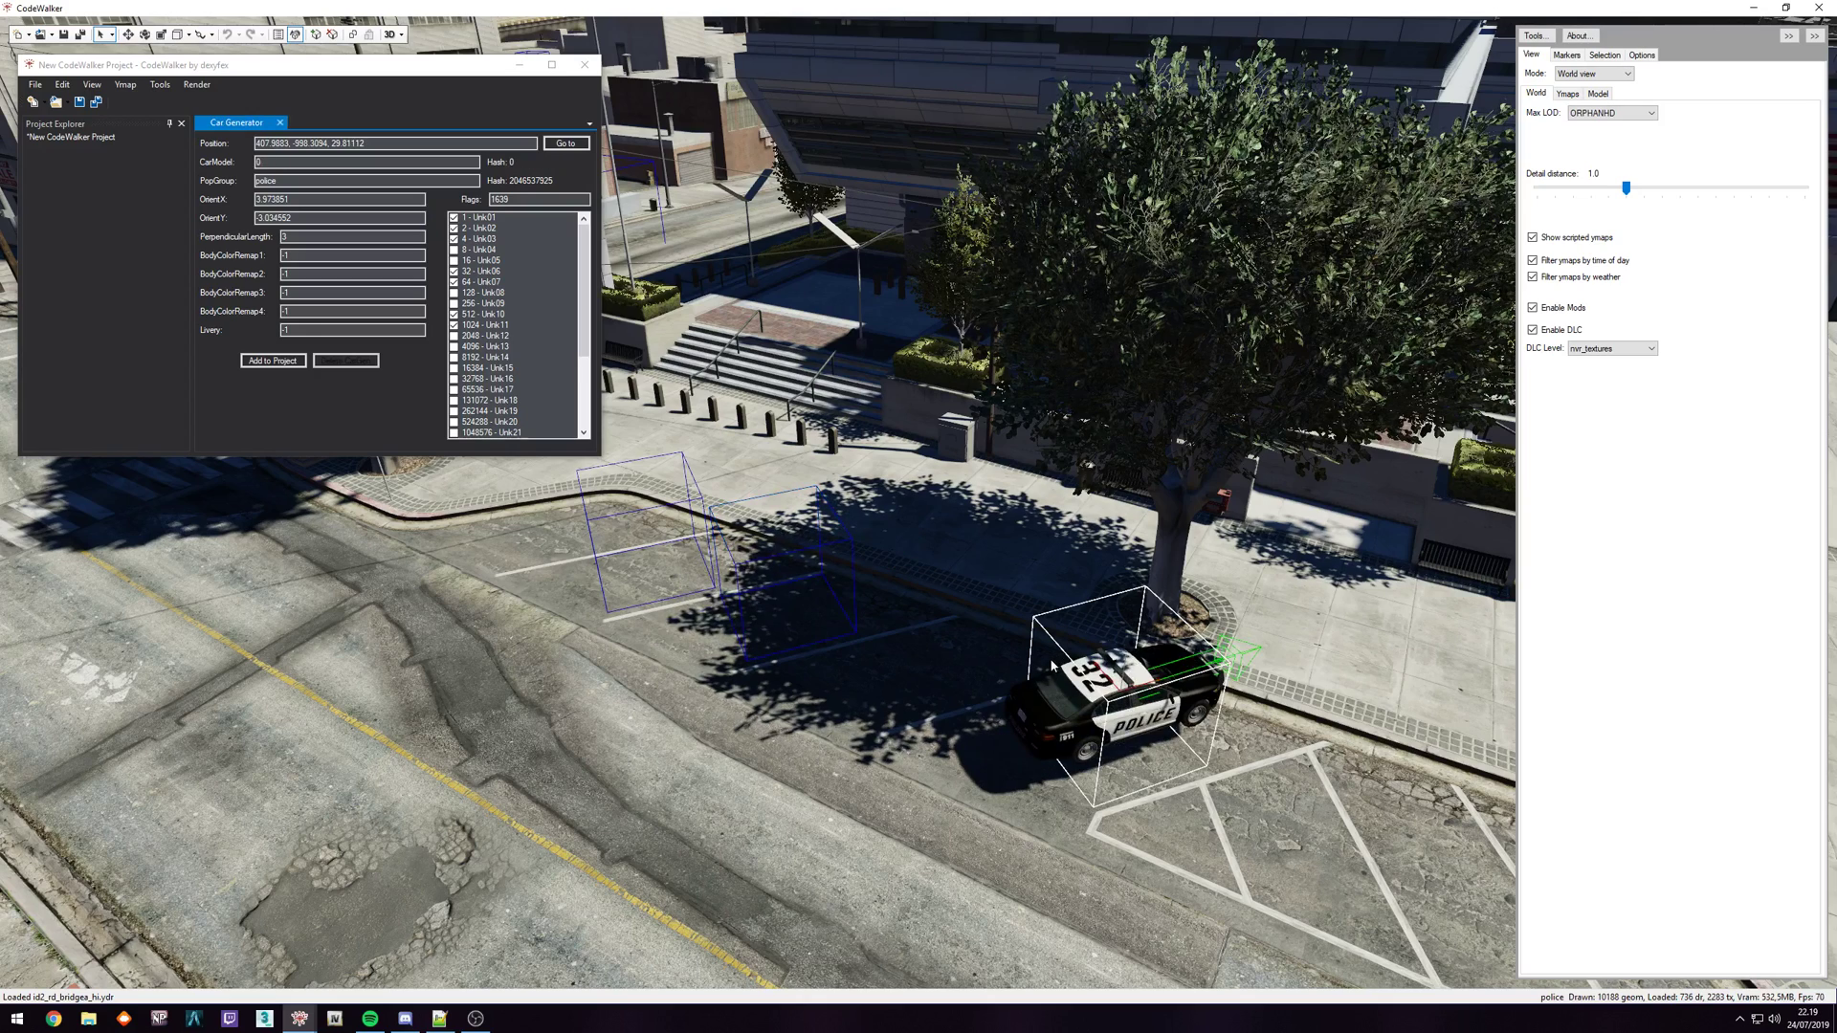
pyautogui.click(830, 613)
pyautogui.click(664, 545)
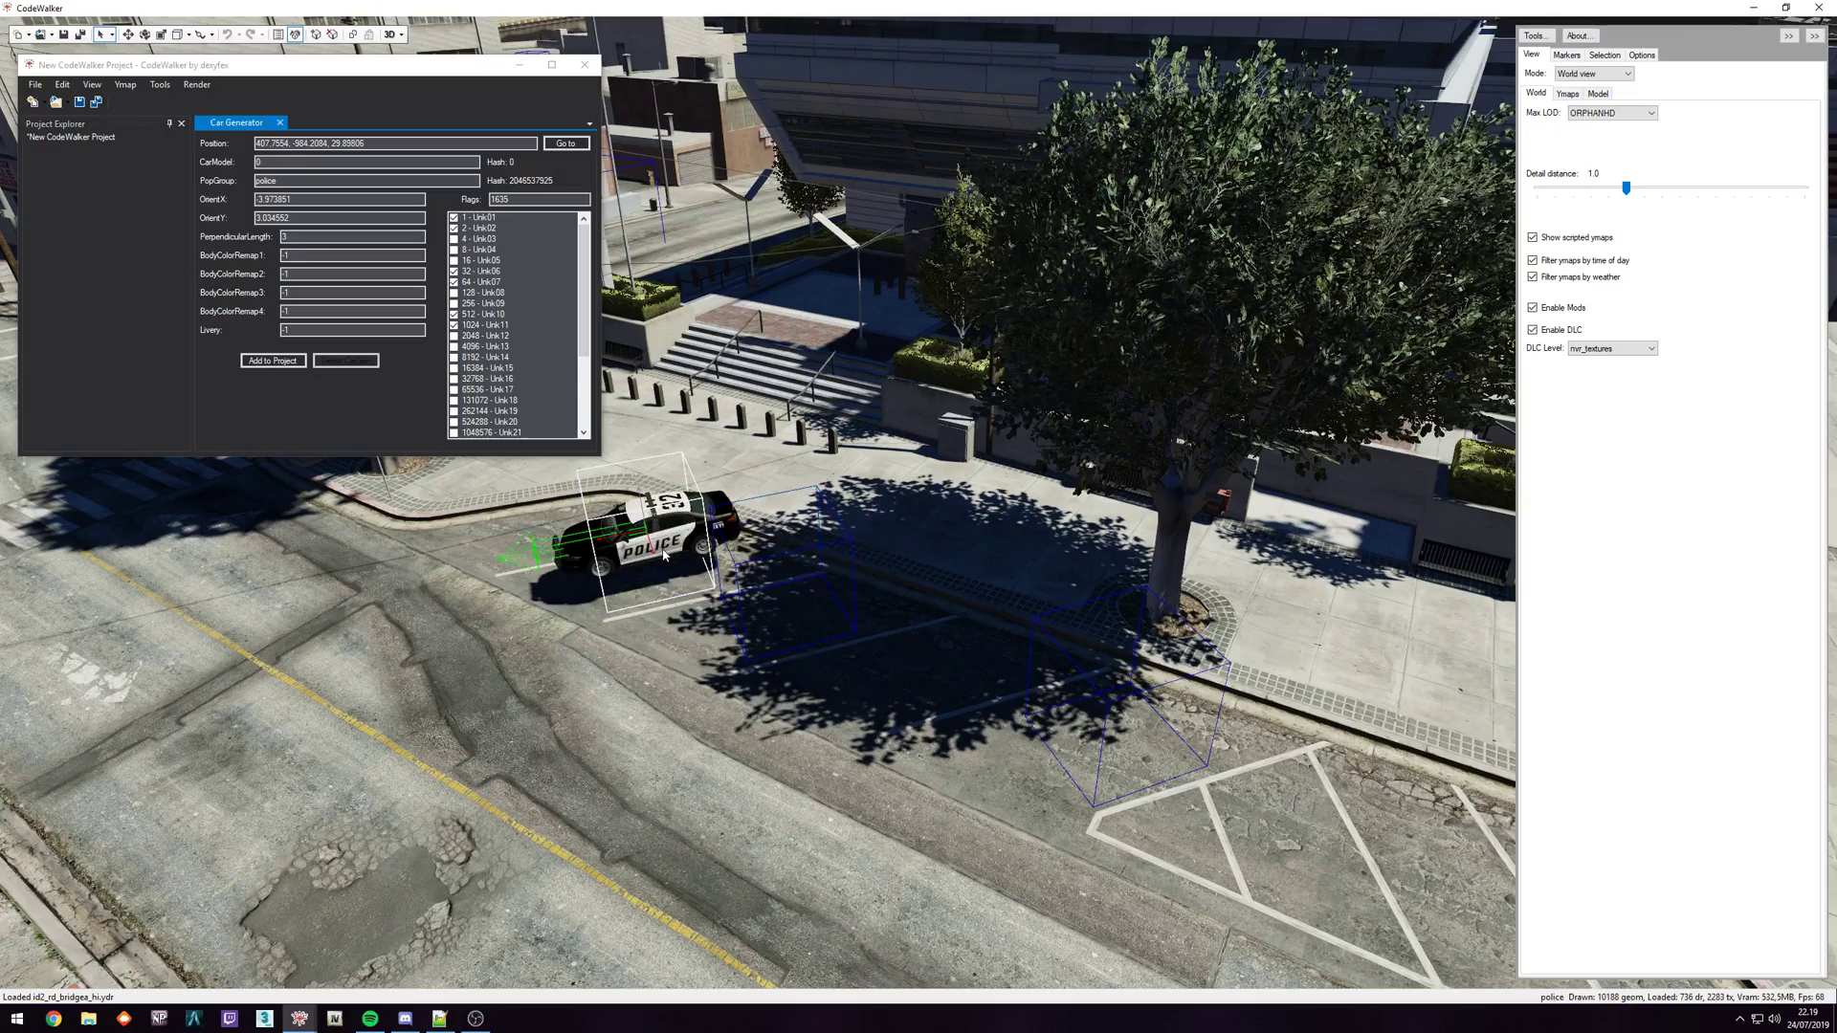
pyautogui.click(825, 575)
pyautogui.click(1124, 684)
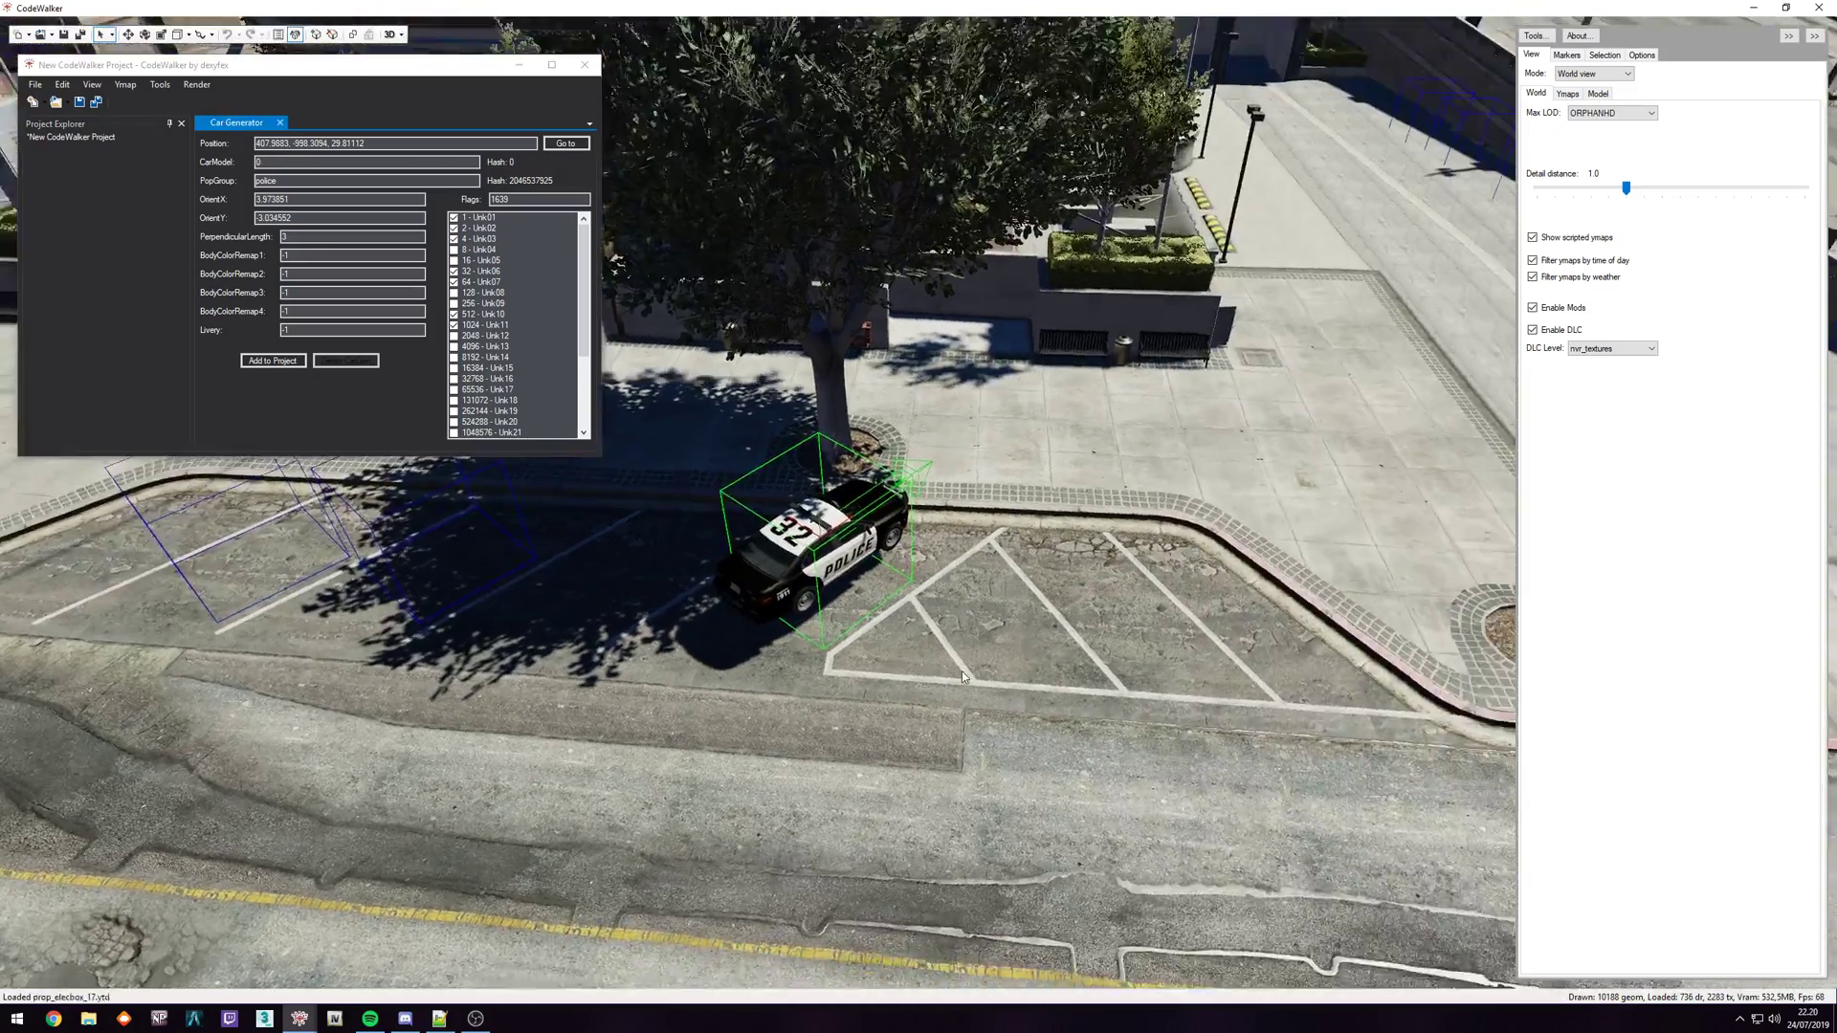
# - Add the police car generator in the bay farthest from the tree to the project
pyautogui.moveTo(962, 672); pyautogui.dragTo(933, 640)
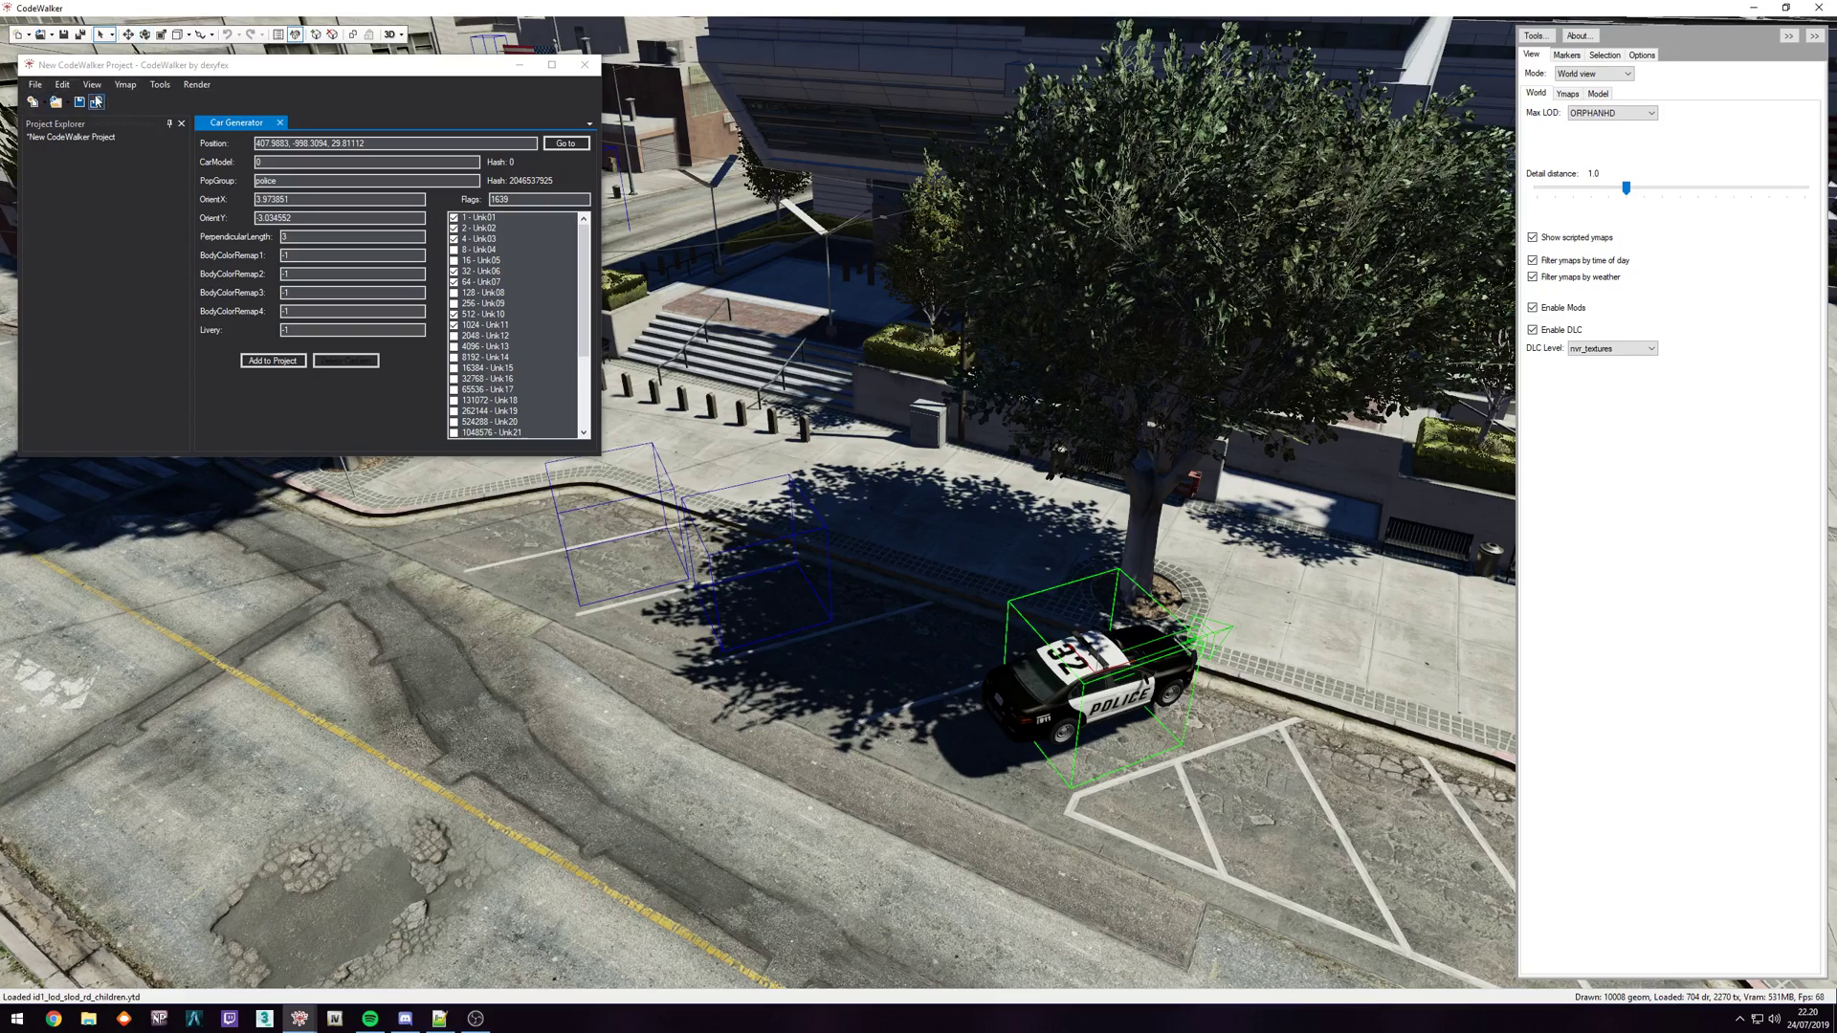
pyautogui.rightClick(762, 558)
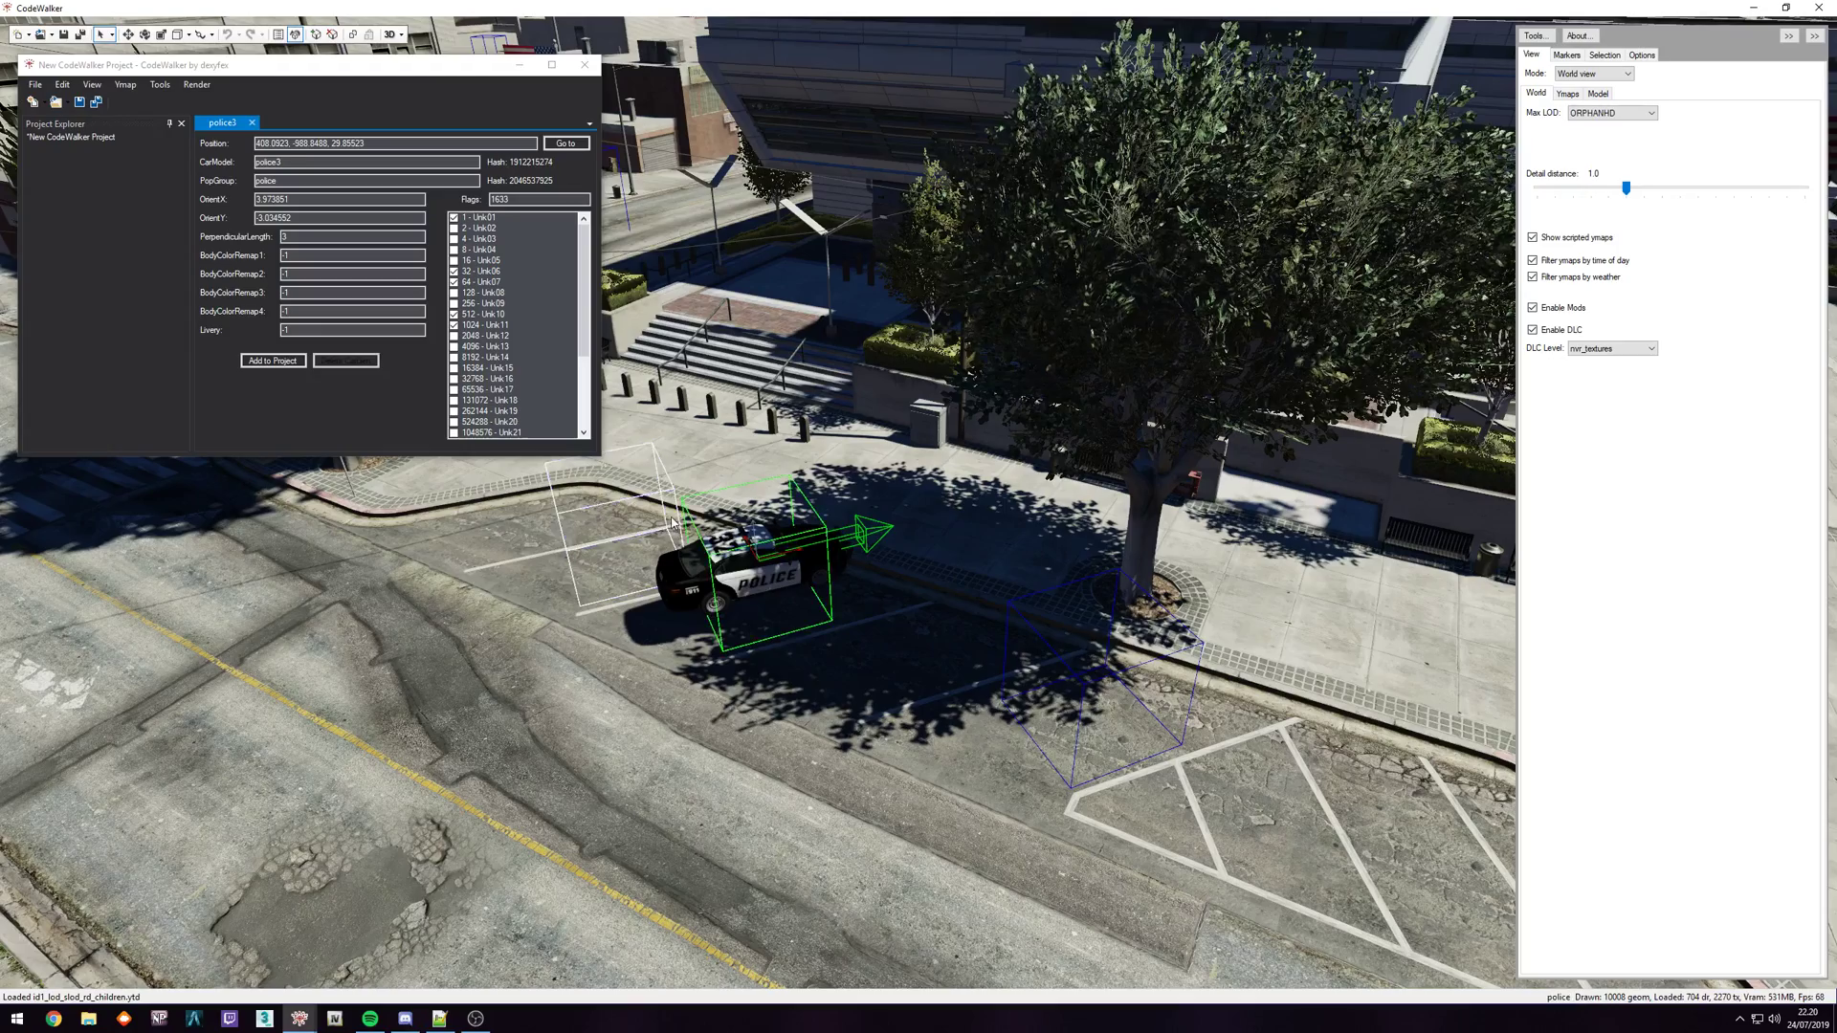
pyautogui.rightClick(618, 536)
pyautogui.click(253, 363)
# - Delete all three police car generators from the parking bays in front of the police station
pyautogui.moveTo(710, 466); pyautogui.dragTo(823, 412)
pyautogui.press('a')
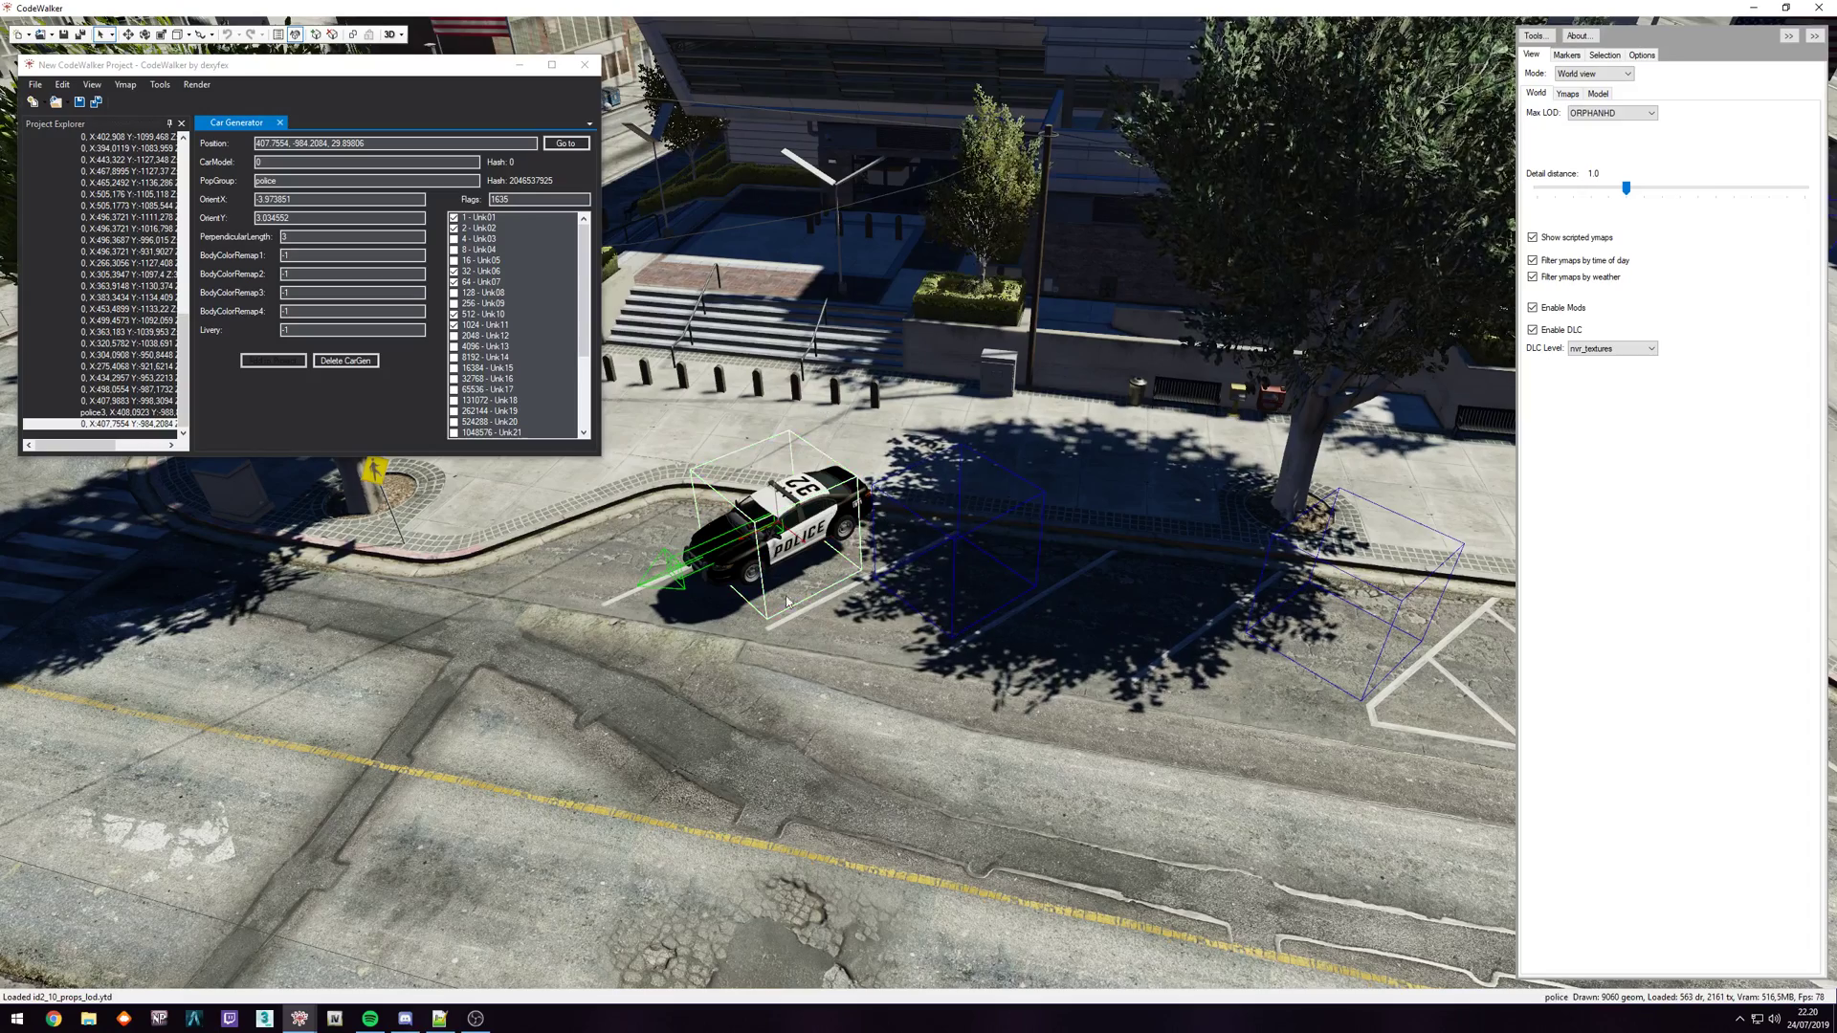
pyautogui.click(942, 536)
pyautogui.click(850, 530)
pyautogui.press('Delete')
pyautogui.click(938, 565)
pyautogui.click(947, 537)
pyautogui.press('Delete')
pyautogui.press('Return')
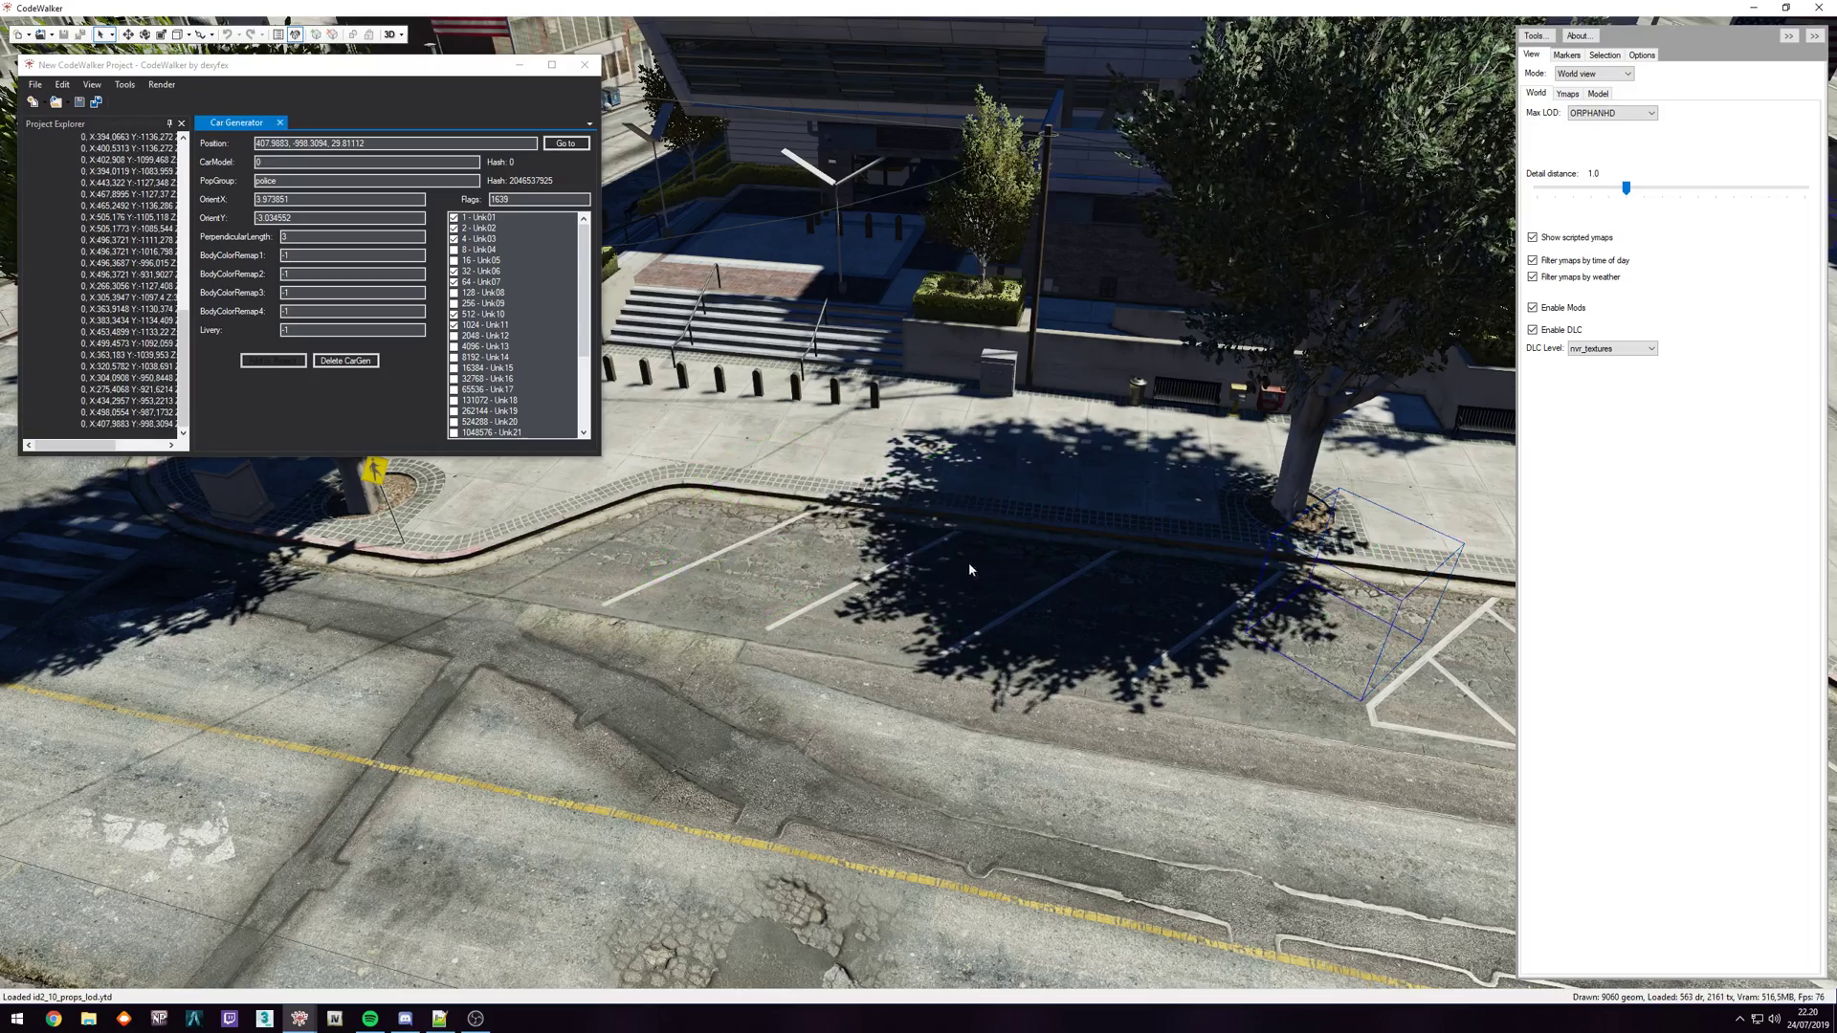
pyautogui.press('Delete')
pyautogui.press('Return')
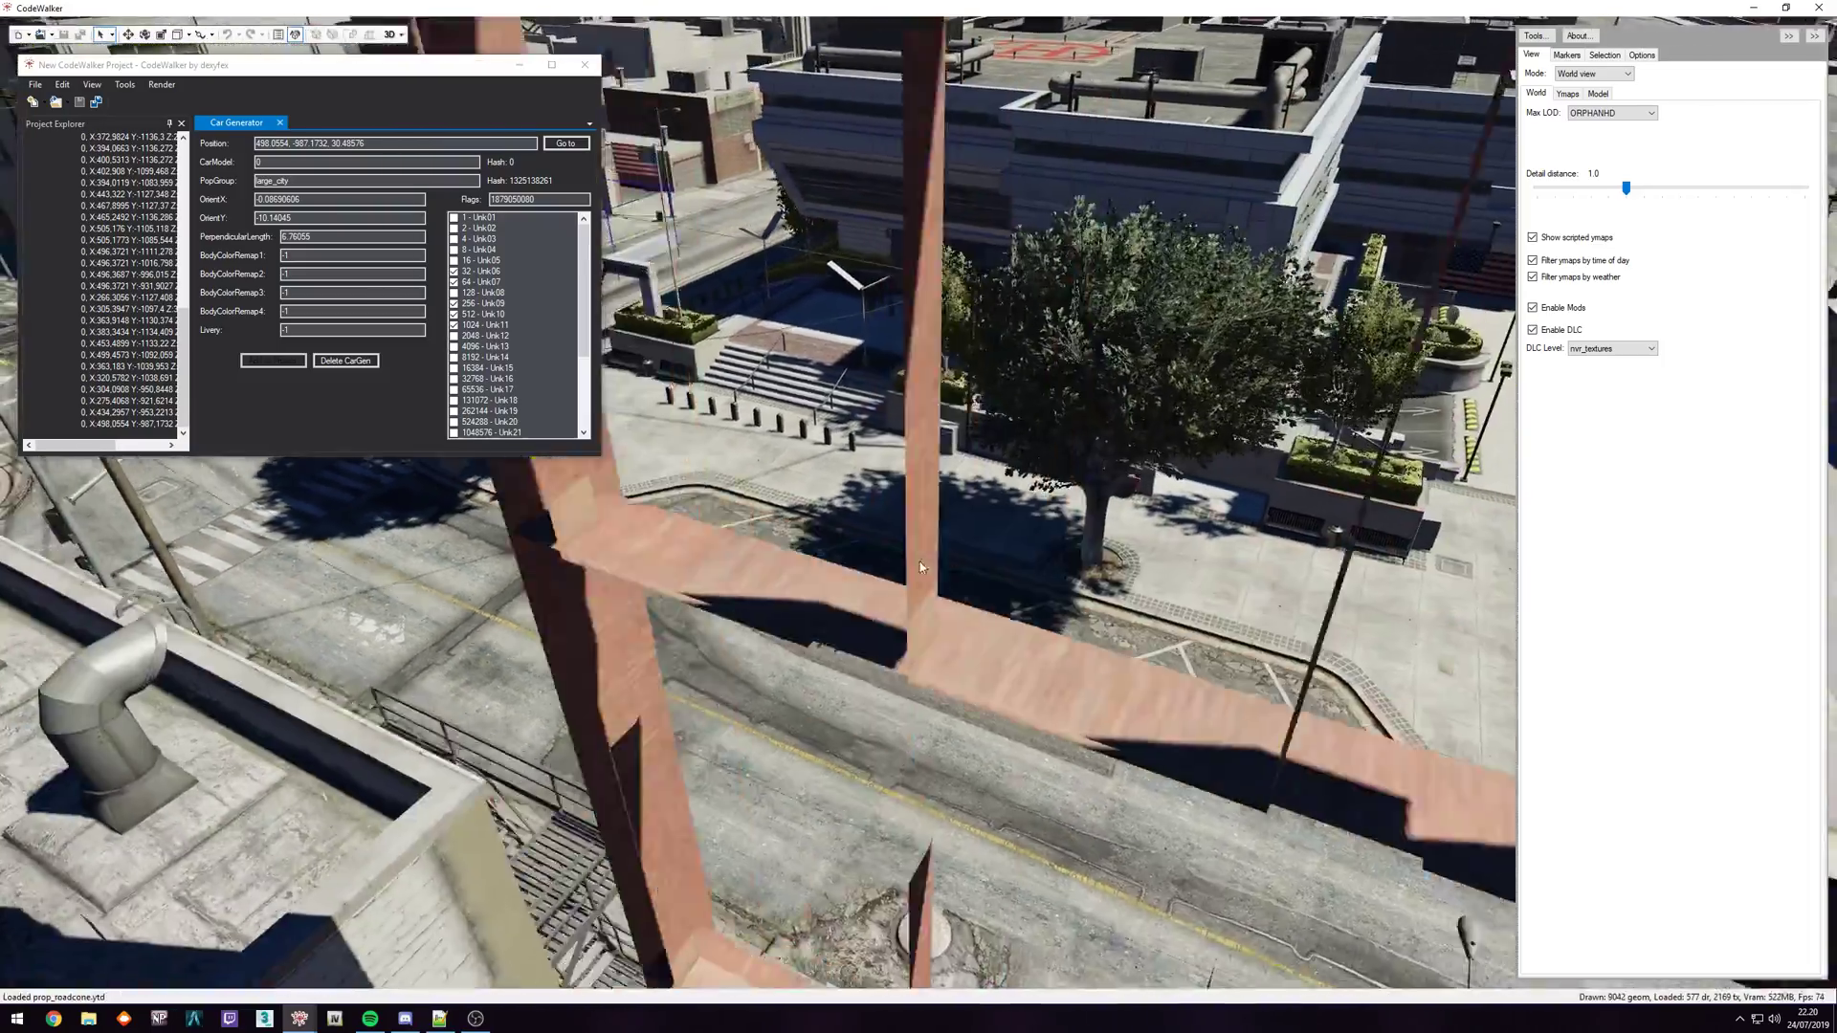
# - Inspect the cleared parking bays and the front of the police station from several angles
pyautogui.moveTo(921, 561); pyautogui.dragTo(852, 554)
pyautogui.press('a')
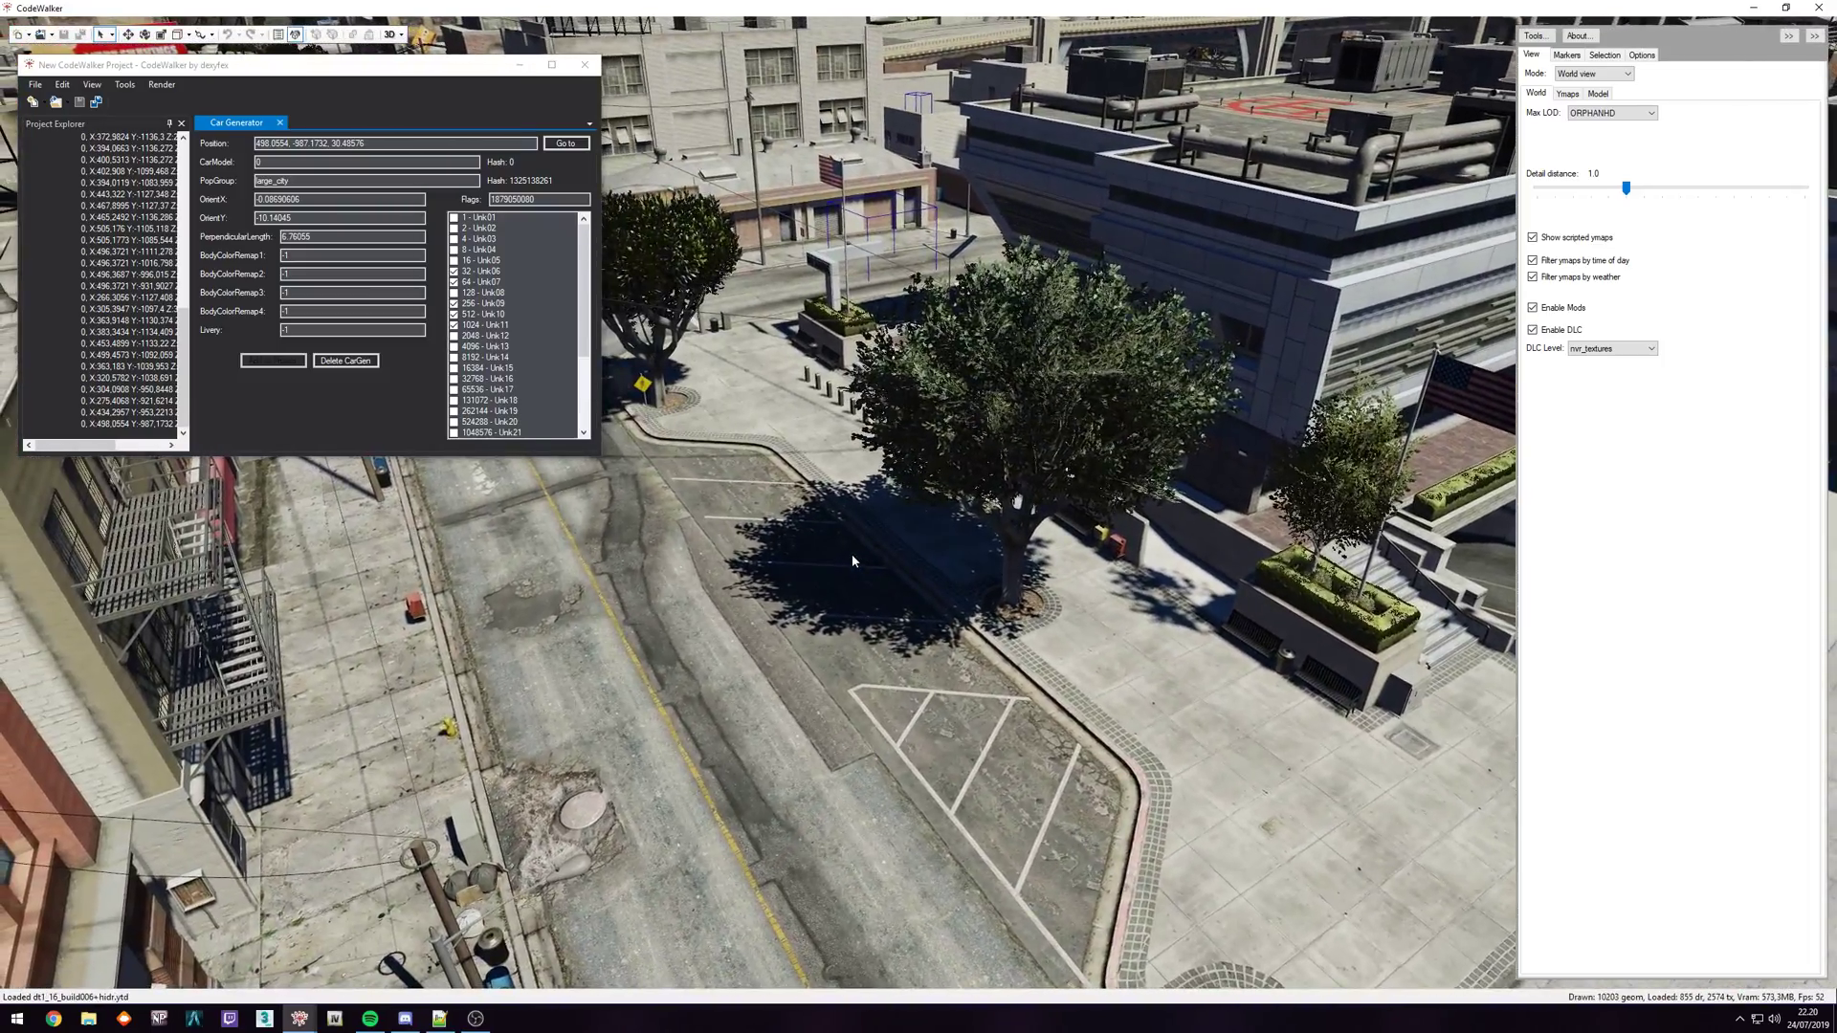
pyautogui.press('w')
pyautogui.moveTo(852, 554); pyautogui.dragTo(887, 599)
pyautogui.scroll(-5, 887, 599)
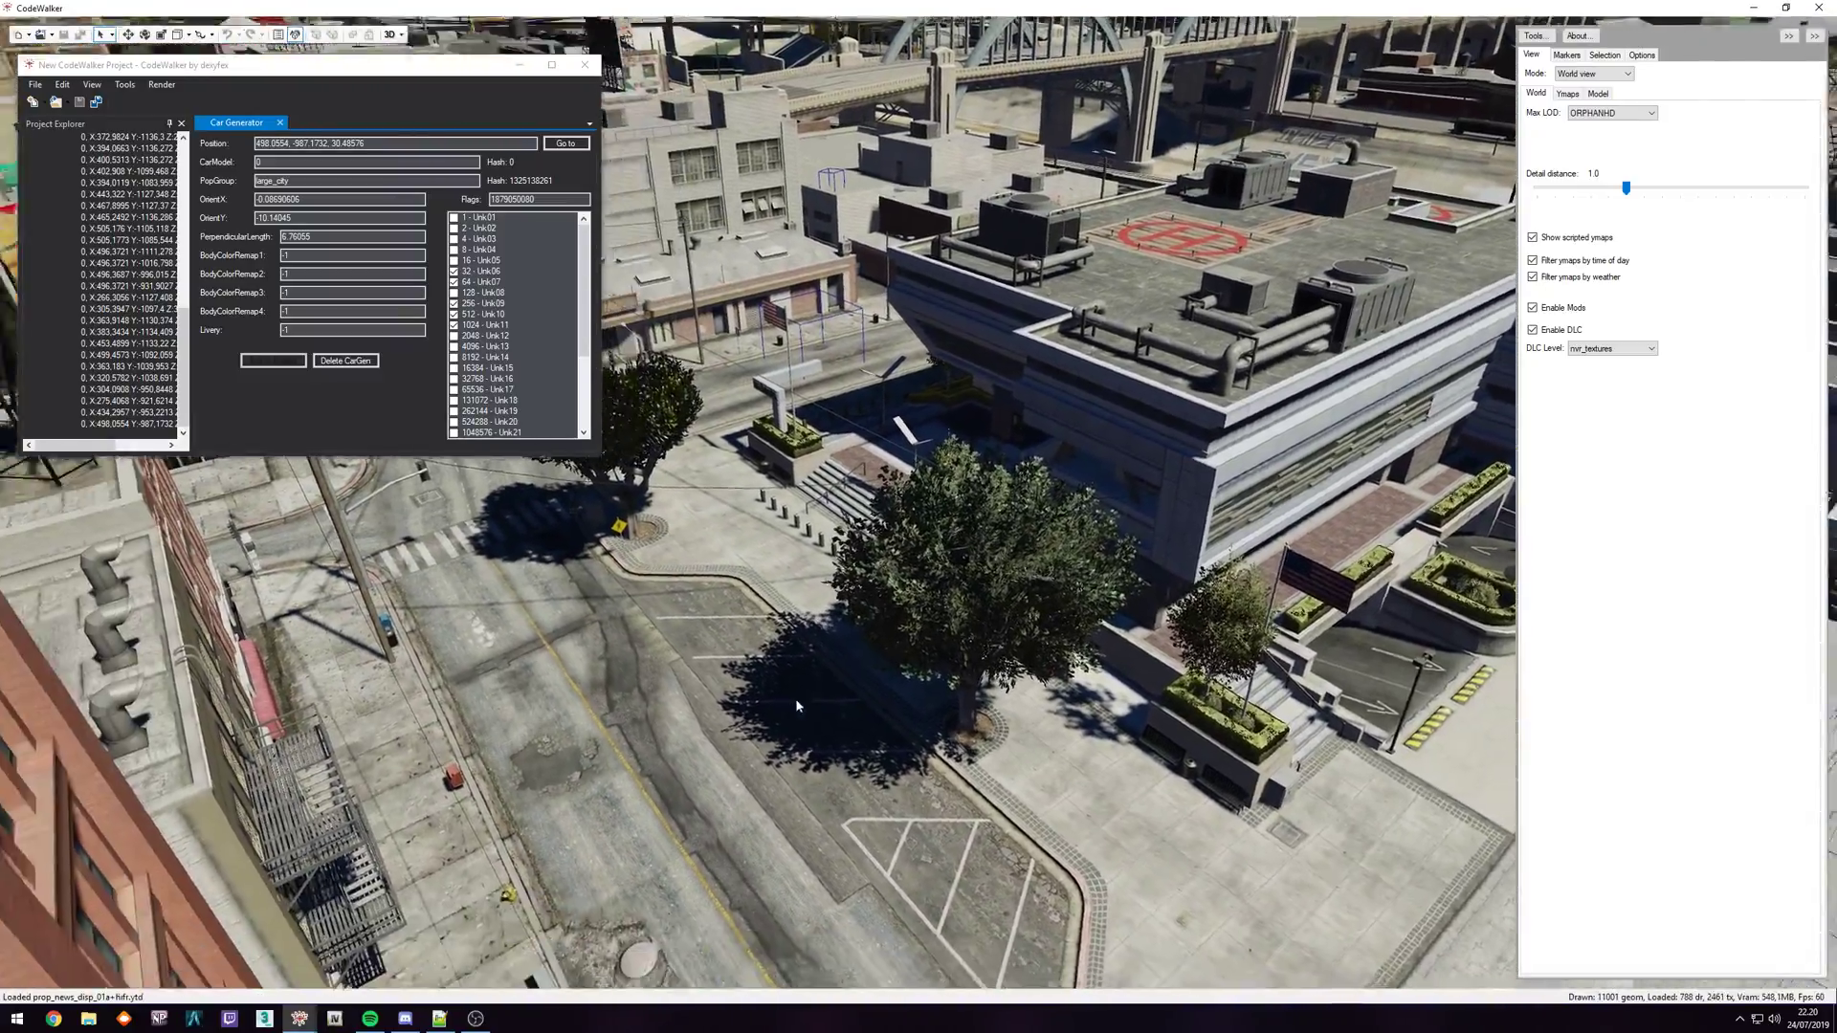
pyautogui.press('w')
pyautogui.moveTo(796, 706); pyautogui.dragTo(841, 668)
pyautogui.press('s')
pyautogui.press('s')
pyautogui.press('w')
pyautogui.press('w')
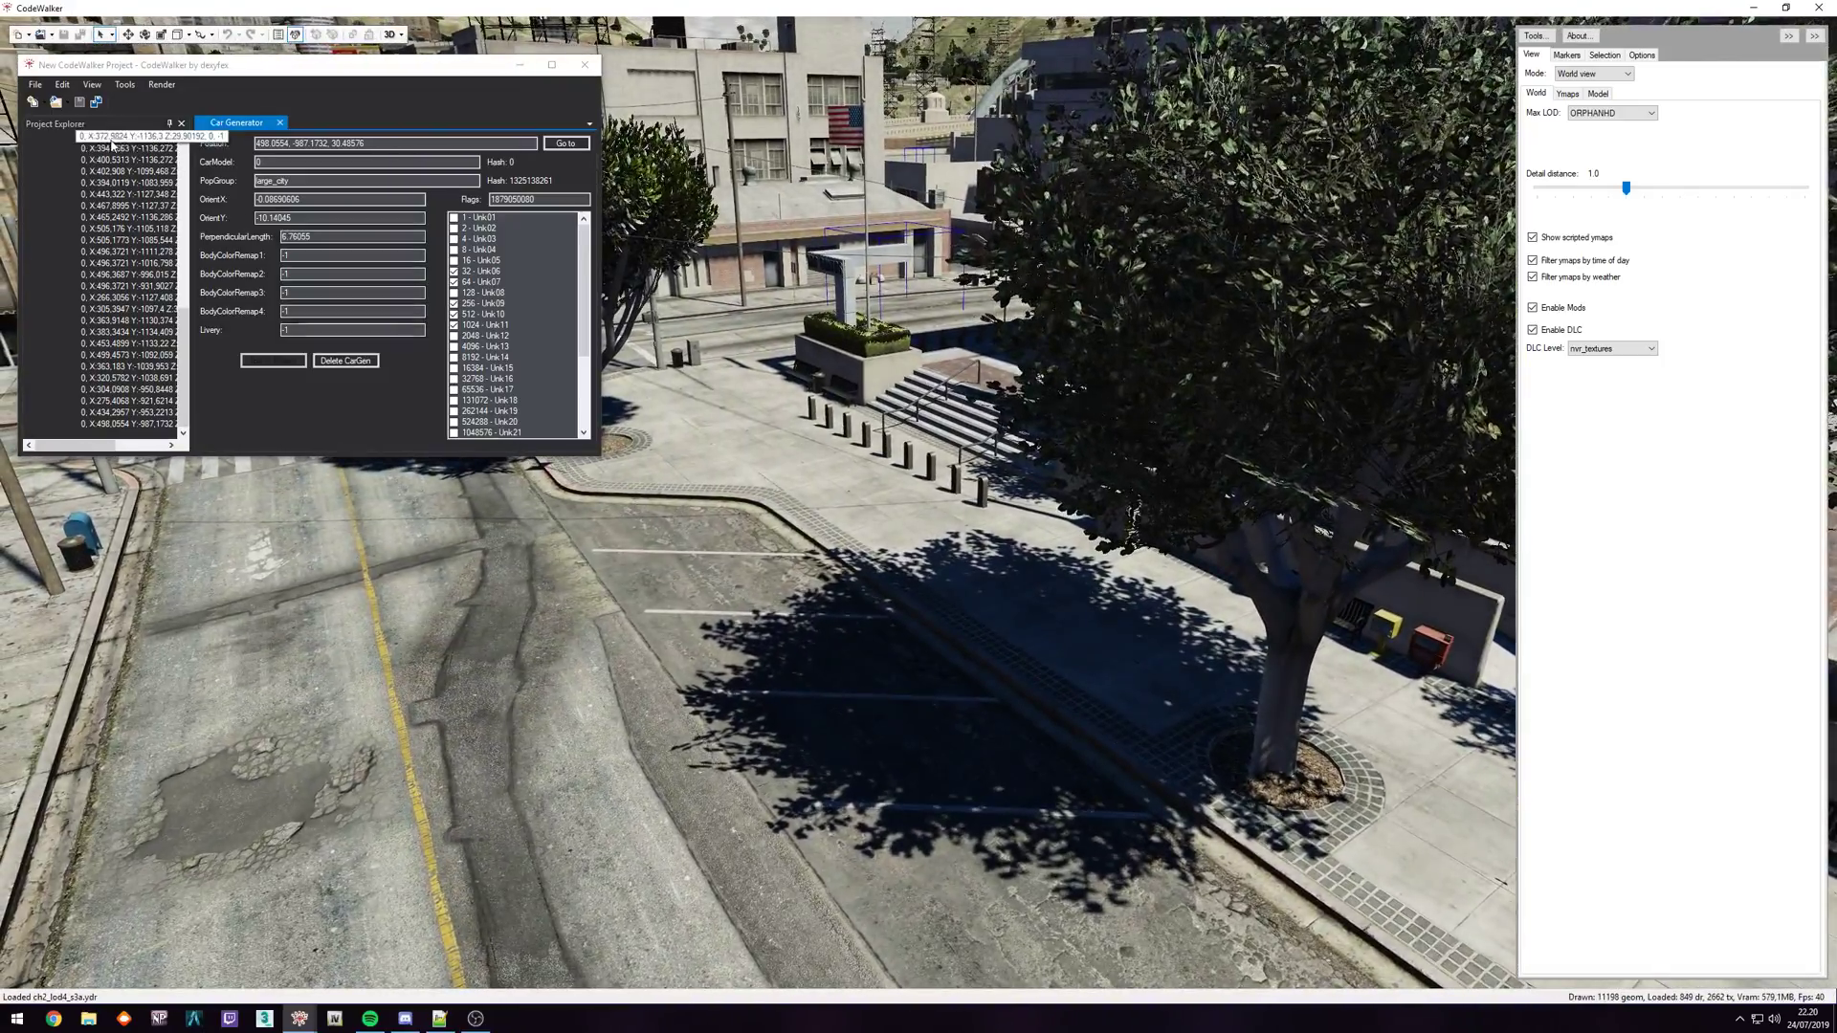
pyautogui.moveTo(941, 562); pyautogui.dragTo(1015, 510)
pyautogui.press('a')
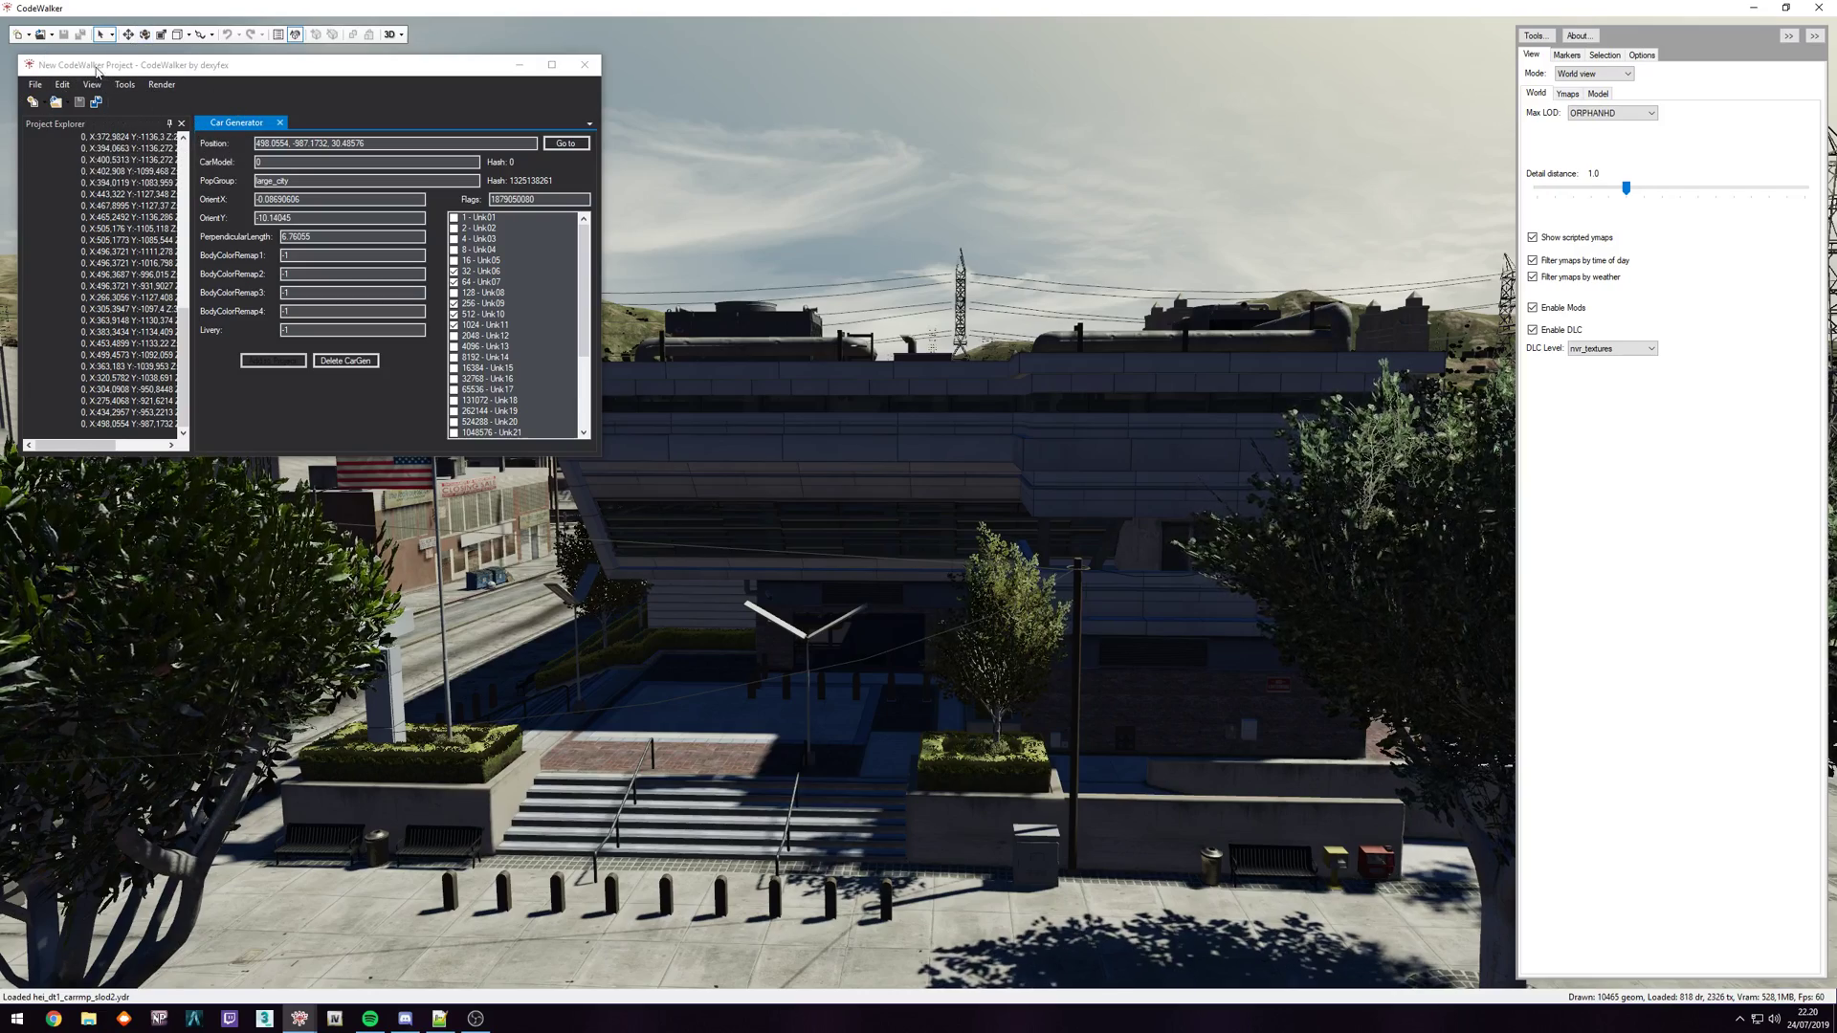
pyautogui.click(33, 88)
pyautogui.click(34, 86)
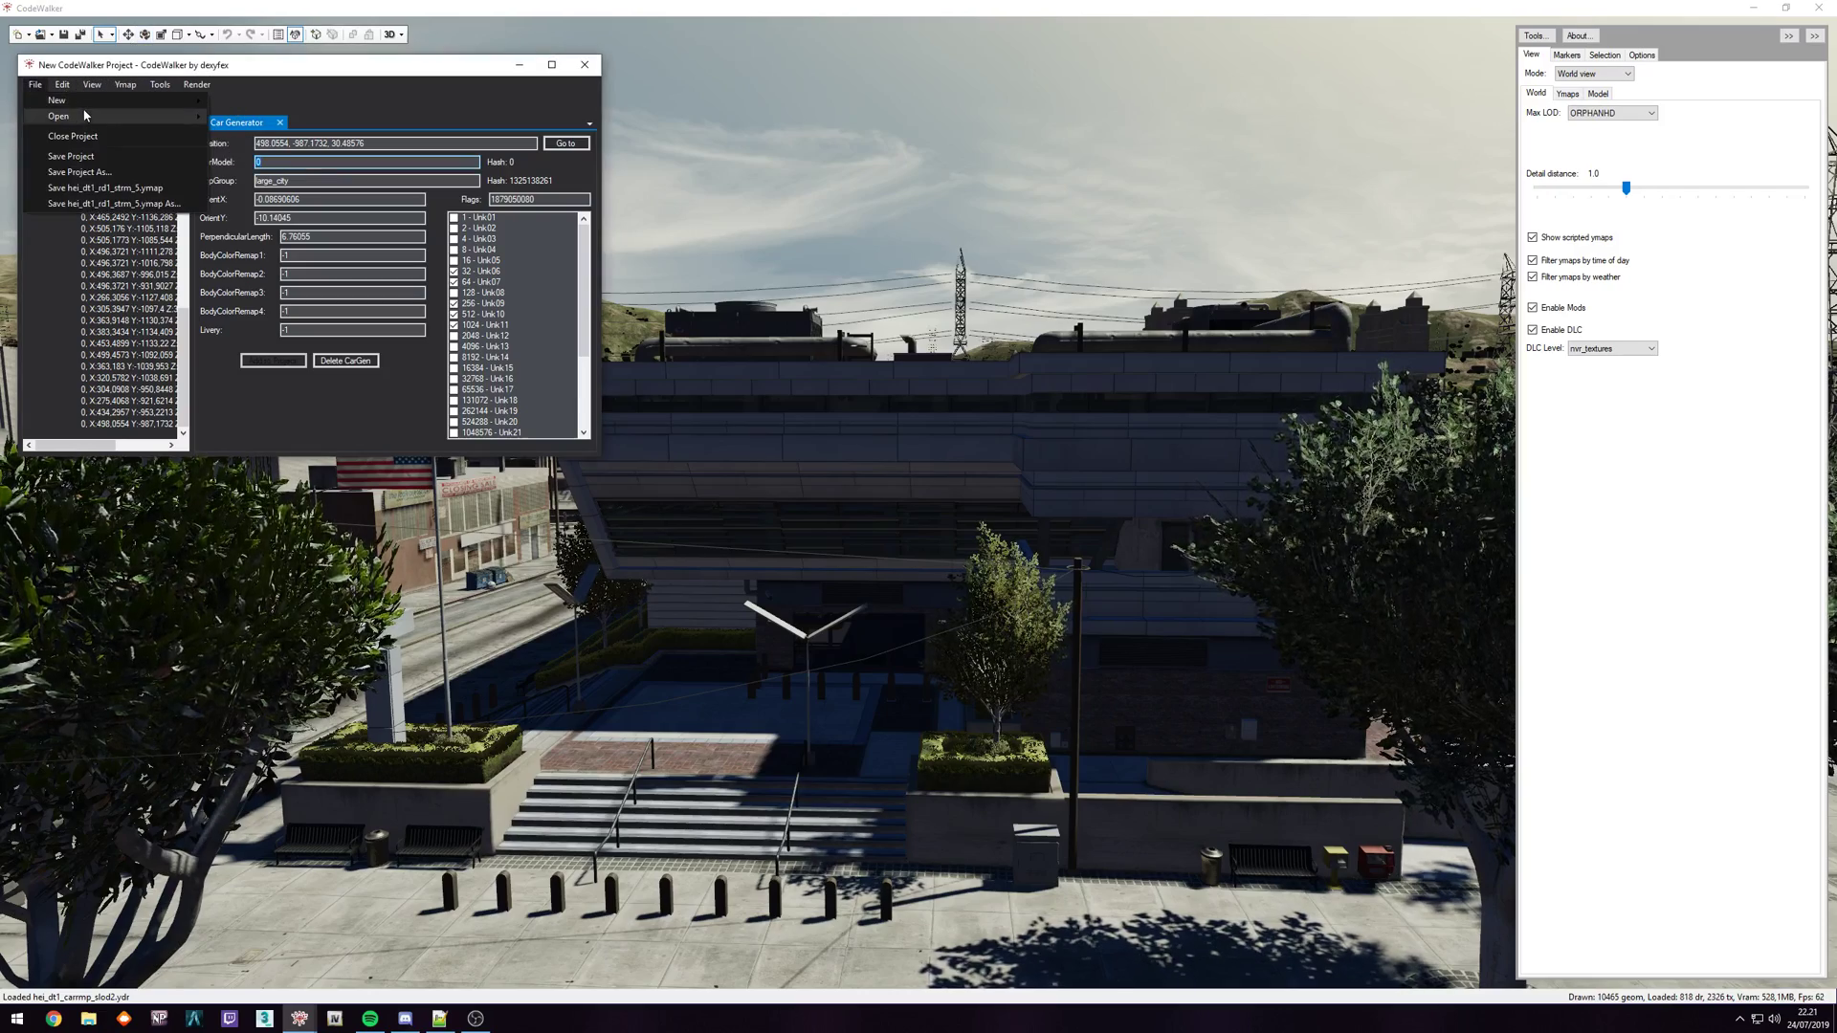
pyautogui.moveTo(191, 116)
pyautogui.click(390, 78)
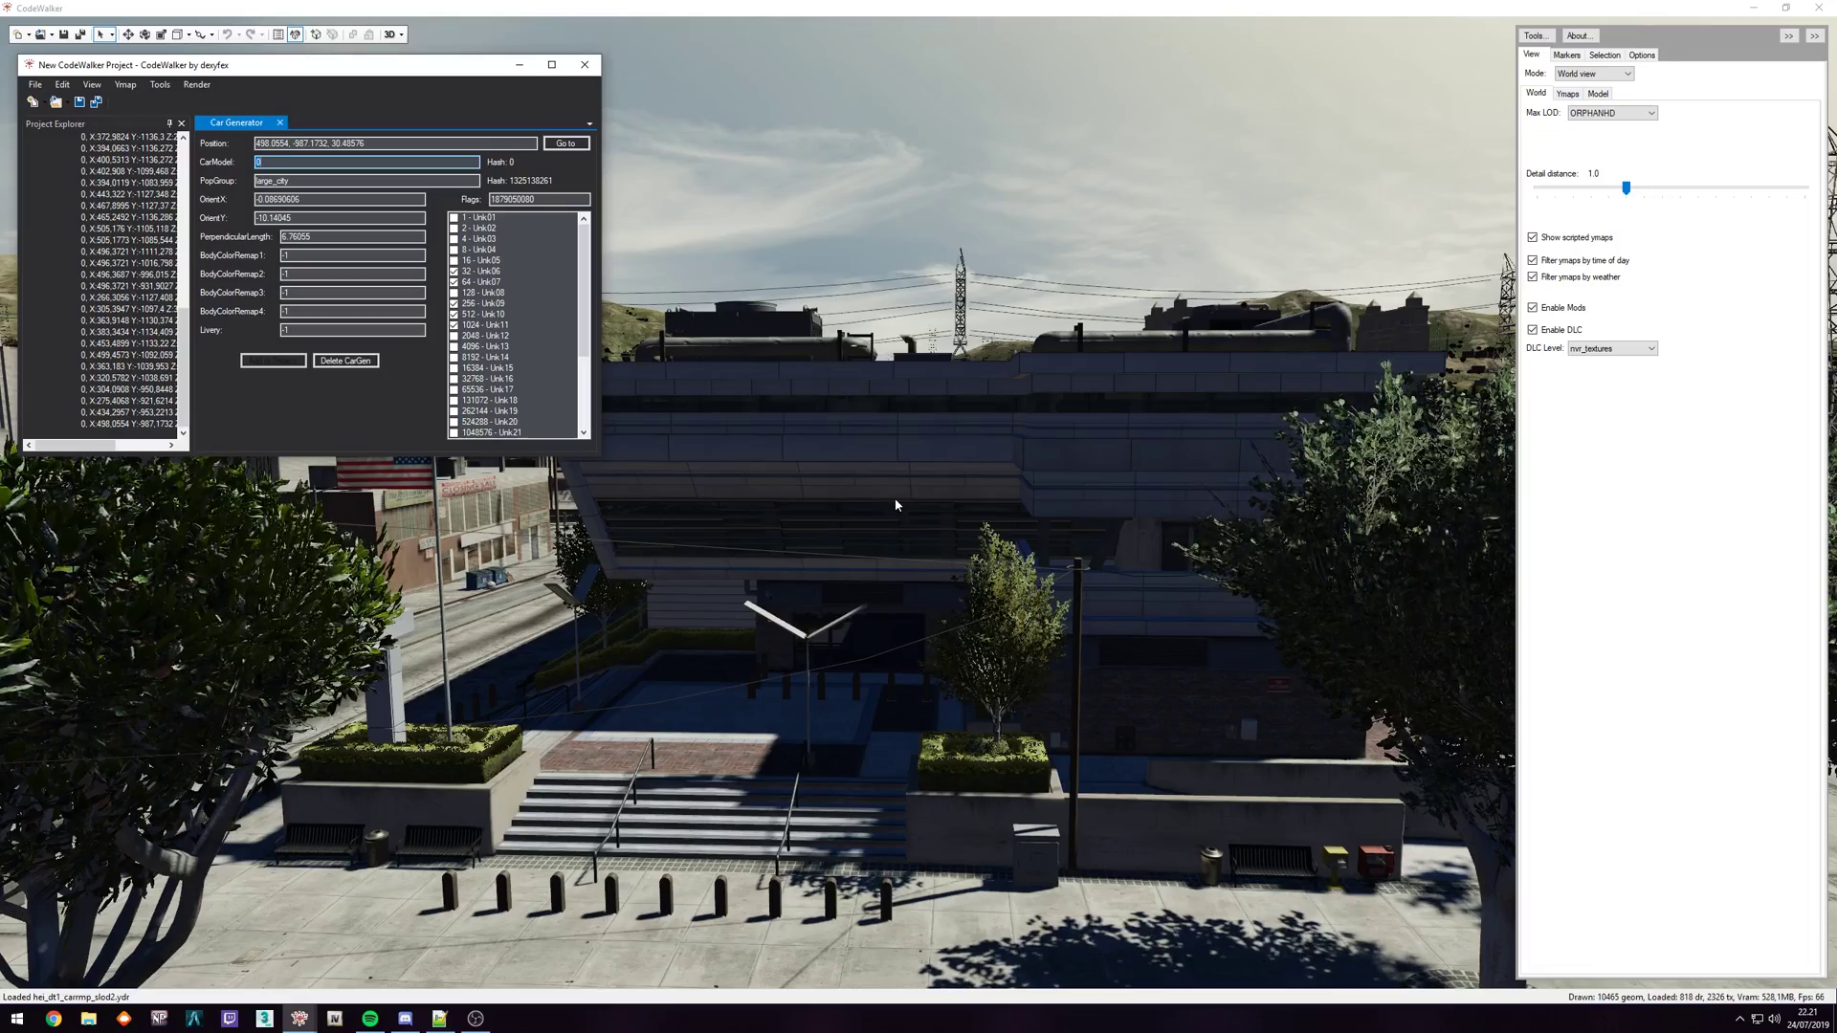
# - Inspect the properties of the police car generator standing by the roadside wall behind the parking area
pyautogui.moveTo(894, 498); pyautogui.dragTo(836, 641)
pyautogui.press('d')
pyautogui.press('s')
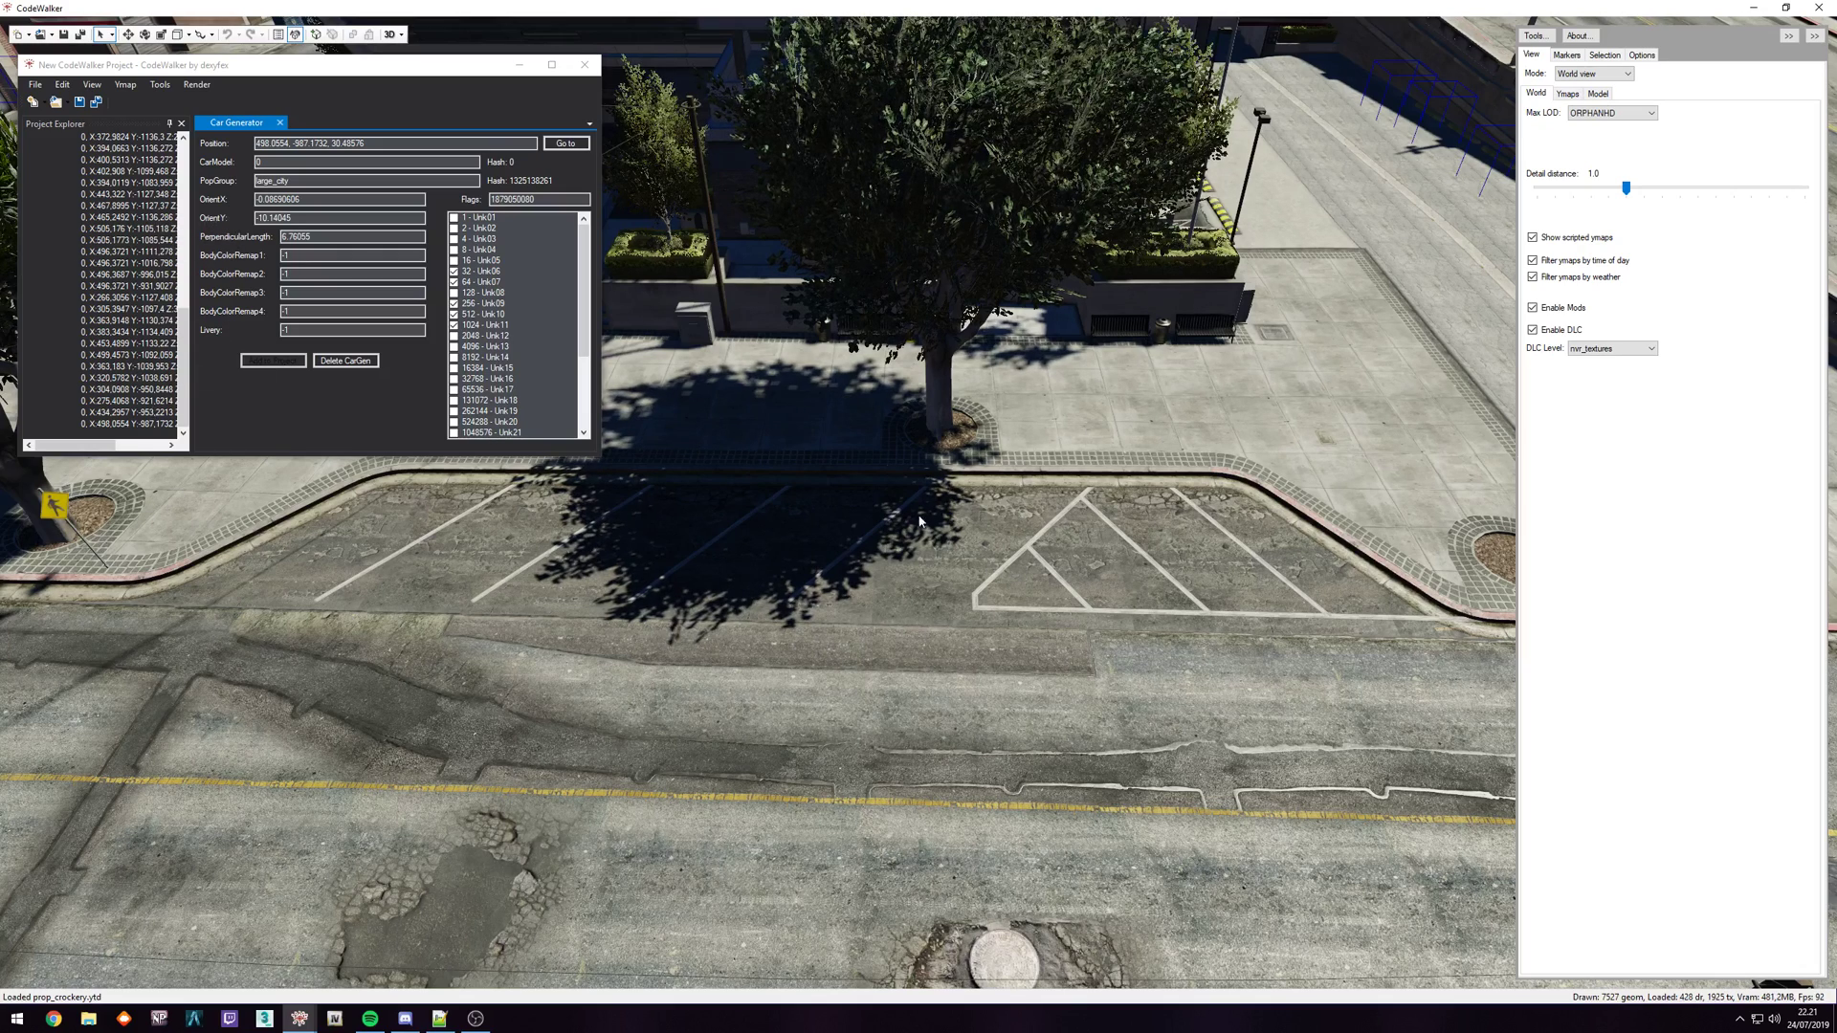
pyautogui.moveTo(912, 572); pyautogui.dragTo(1152, 567)
pyautogui.press('w')
pyautogui.press('s')
pyautogui.rightClick(1154, 421)
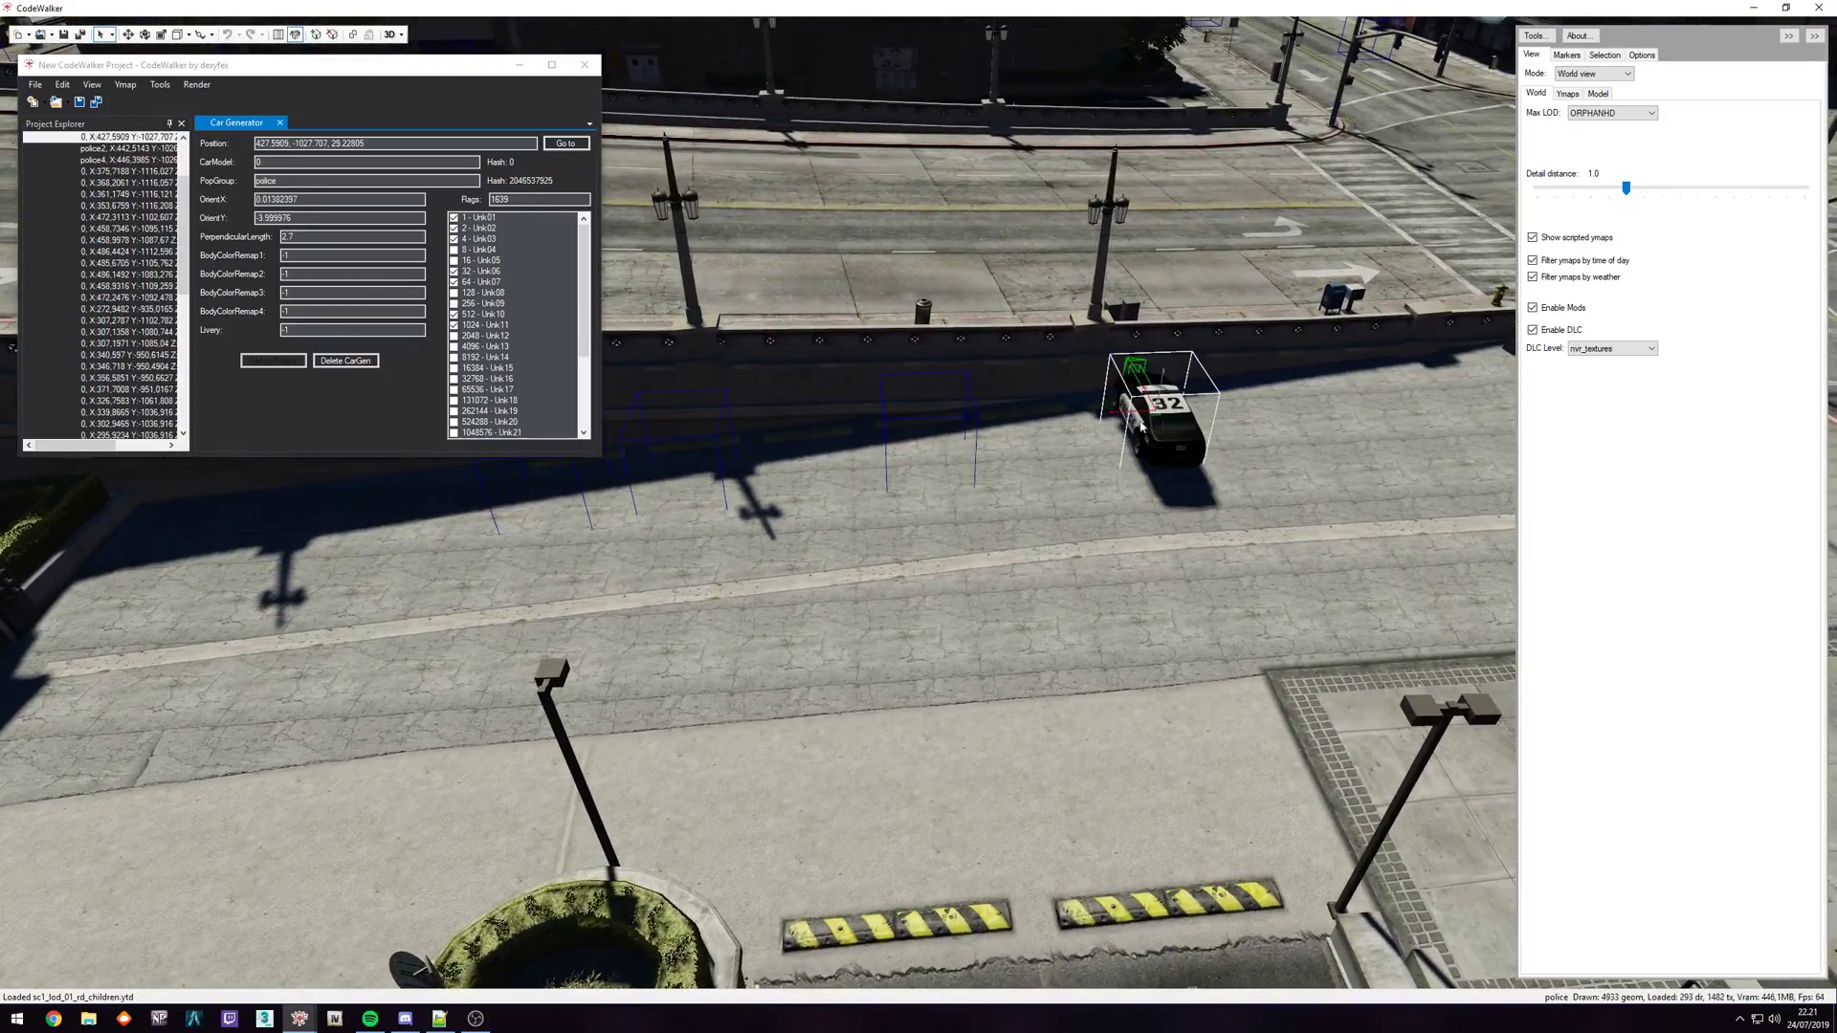
# - Compare the vehicles and properties of the remaining police car generators in the row along the wall
pyautogui.rightClick(930, 431)
pyautogui.rightClick(651, 452)
pyautogui.rightClick(566, 481)
pyautogui.rightClick(678, 457)
pyautogui.rightClick(926, 440)
pyautogui.rightClick(568, 481)
pyautogui.press('a')
pyautogui.moveTo(763, 549); pyautogui.dragTo(690, 570)
pyautogui.press('w')
pyautogui.press('s')
pyautogui.press('d')
pyautogui.press('s')
pyautogui.press('d')
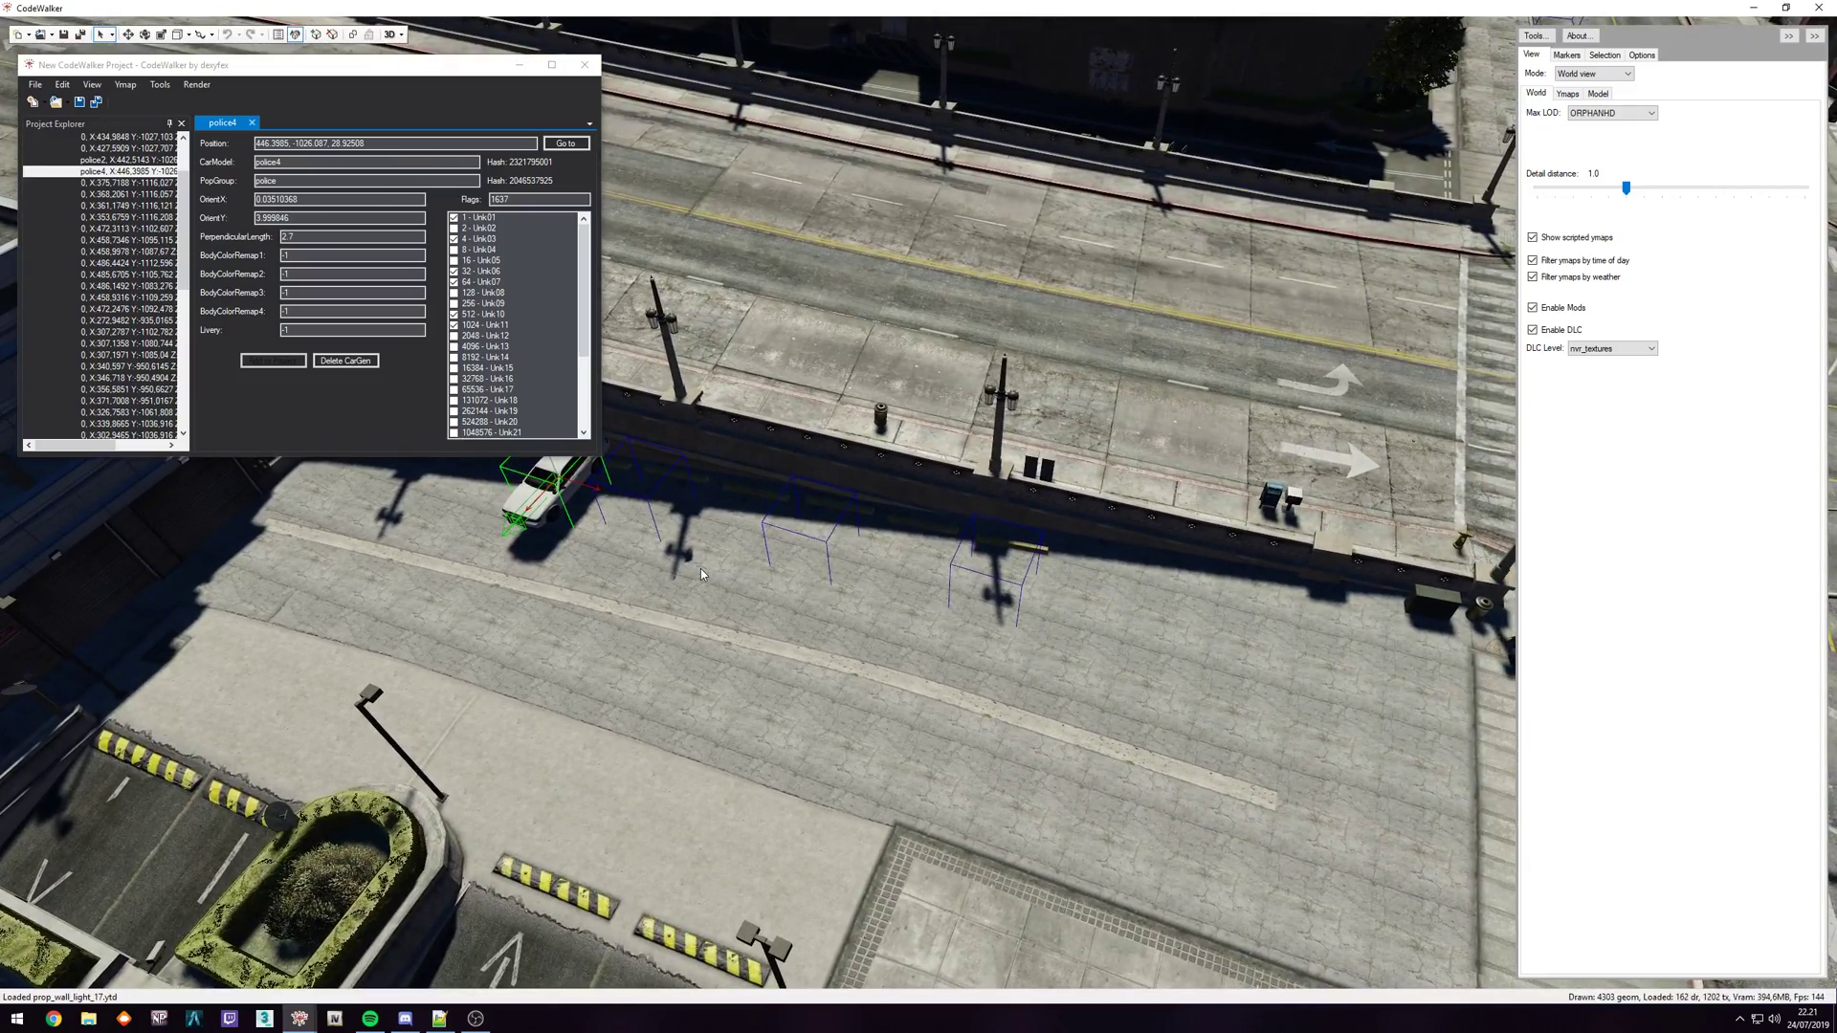
# - Add the car generator beside the blue door to the project and move it along the wall to 959.6638, -988.1559, 41.13976
pyautogui.moveTo(744, 691); pyautogui.dragTo(949, 356)
pyautogui.press('w')
pyautogui.rightClick(1026, 587)
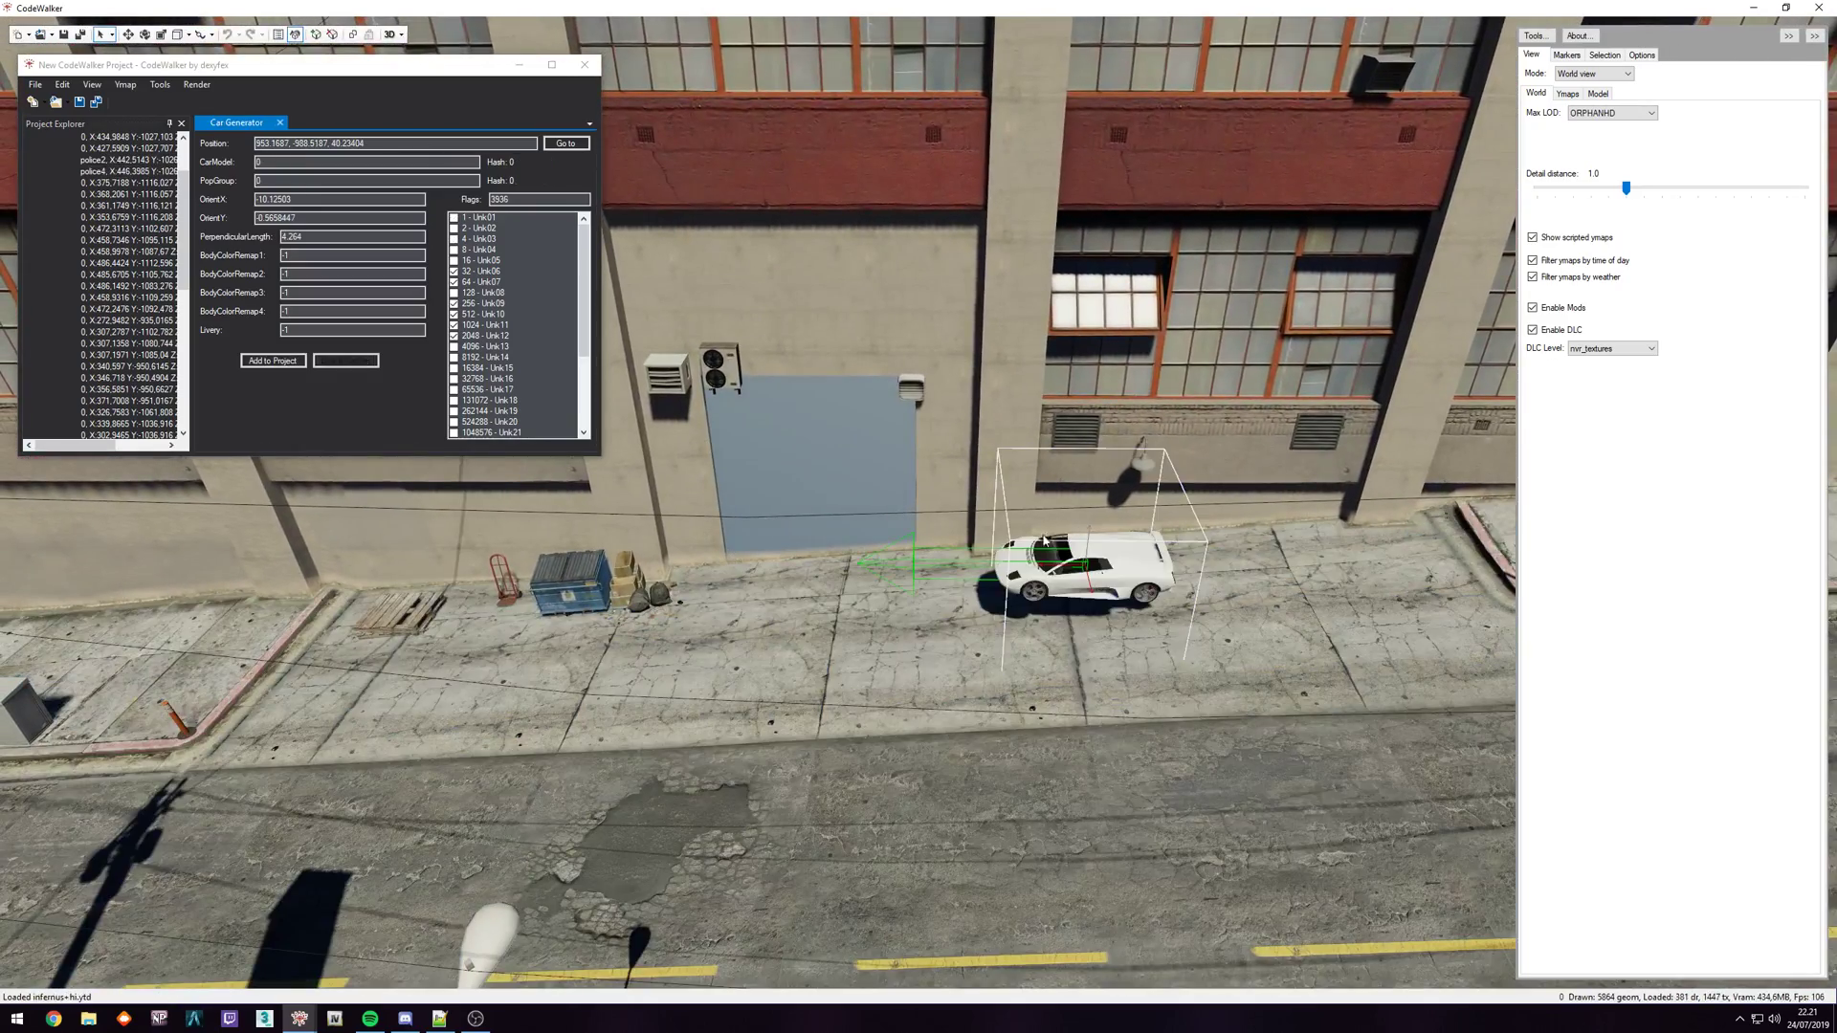
pyautogui.press('w')
pyautogui.moveTo(1032, 625); pyautogui.dragTo(974, 687)
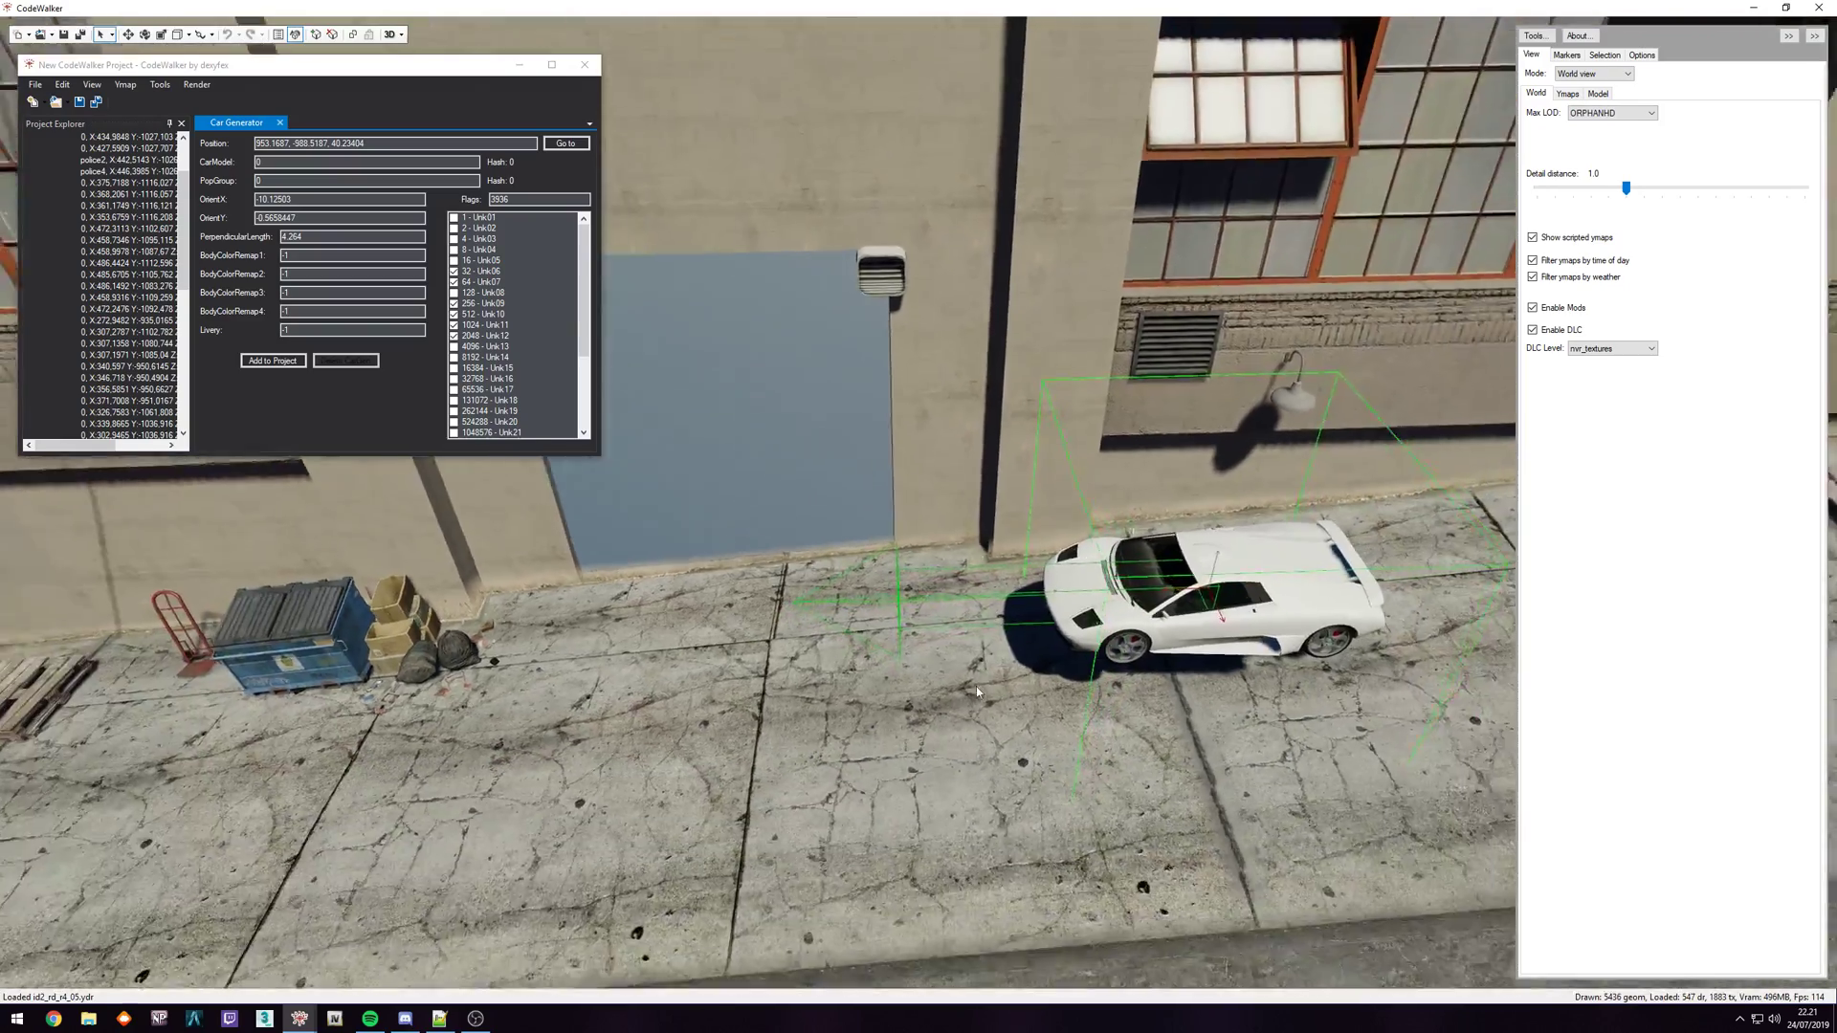
pyautogui.press('s')
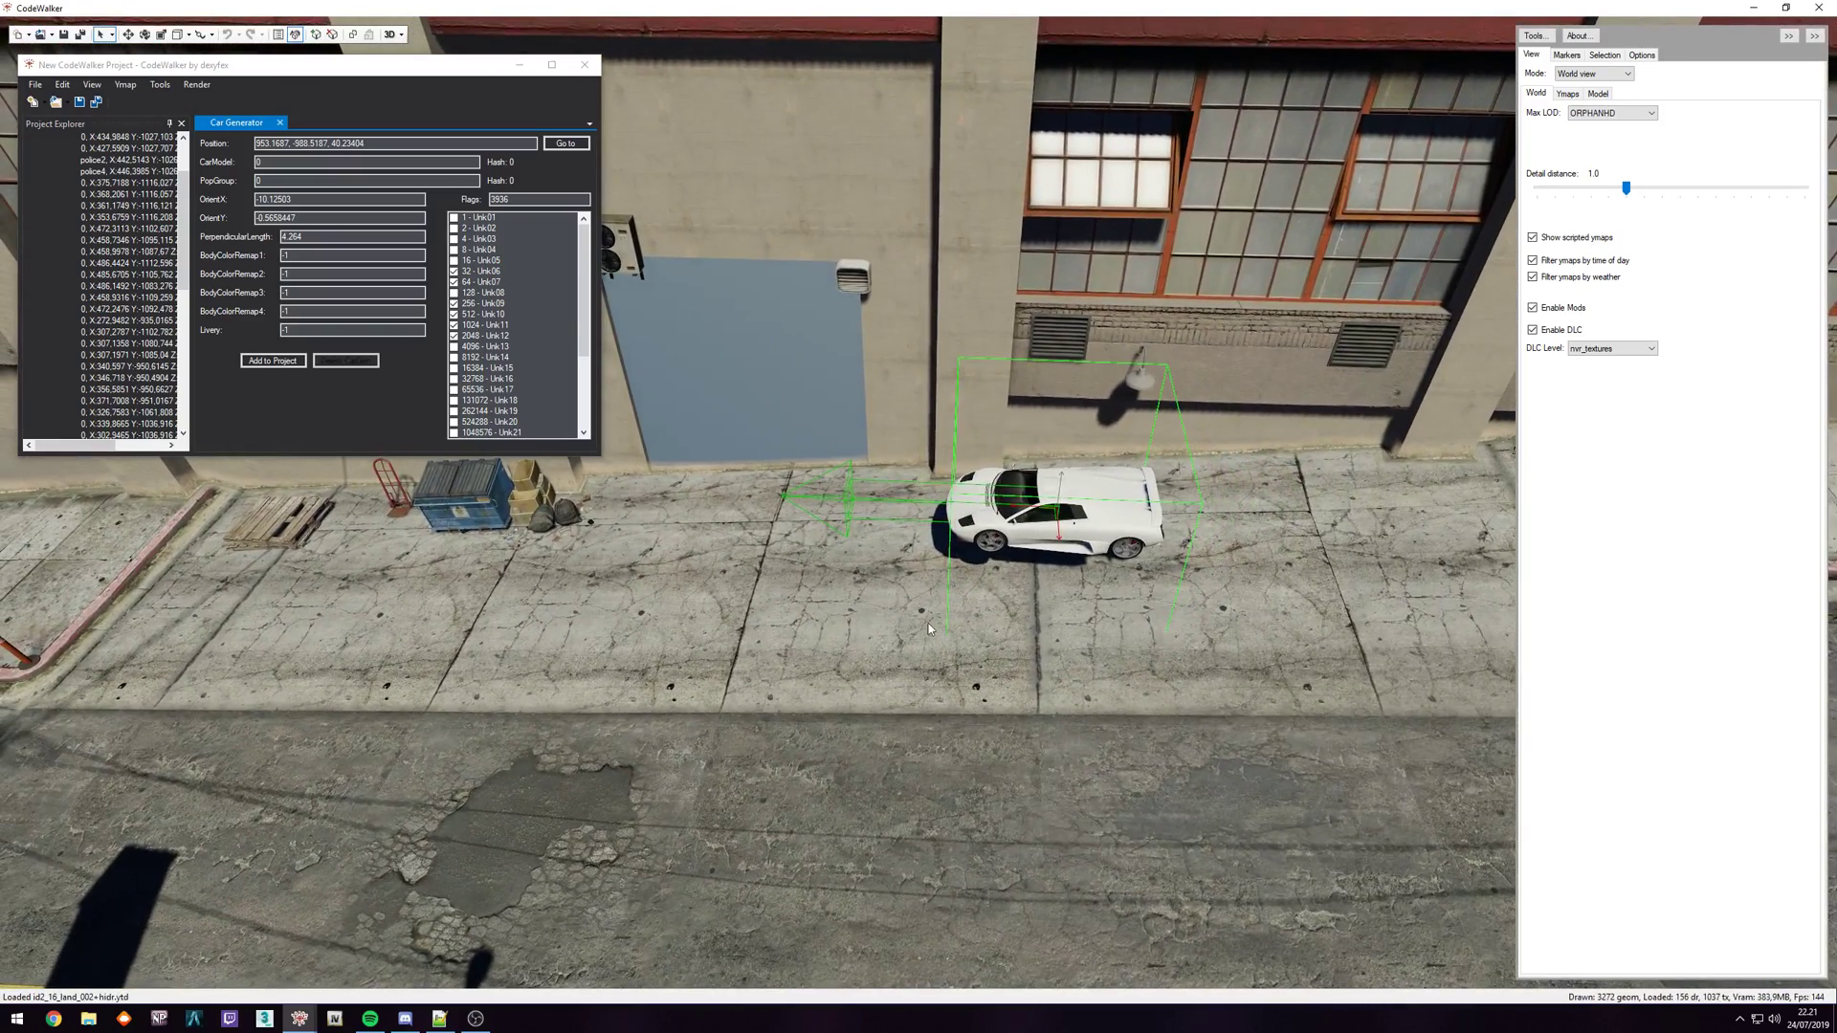
pyautogui.press('w')
pyautogui.moveTo(1040, 501); pyautogui.dragTo(1079, 540)
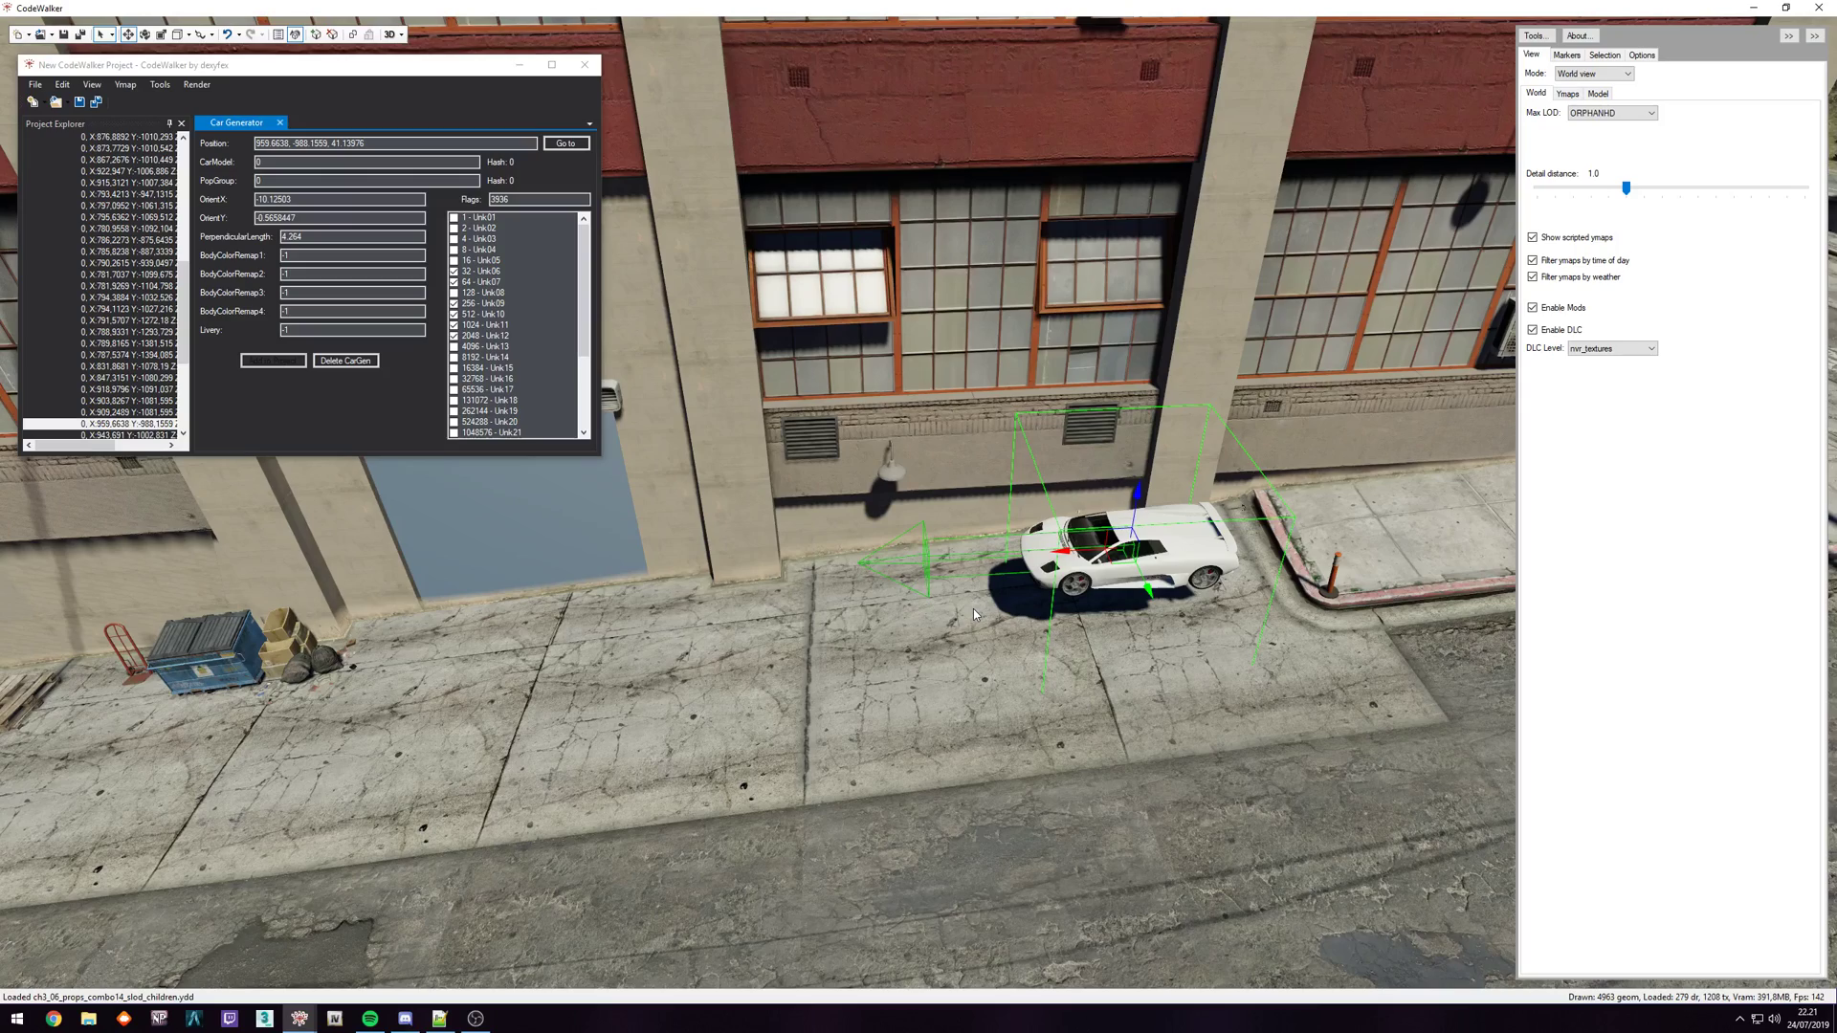
# - Inspect the properties of another car generator near the building with the blue door
pyautogui.moveTo(868, 627); pyautogui.dragTo(737, 609)
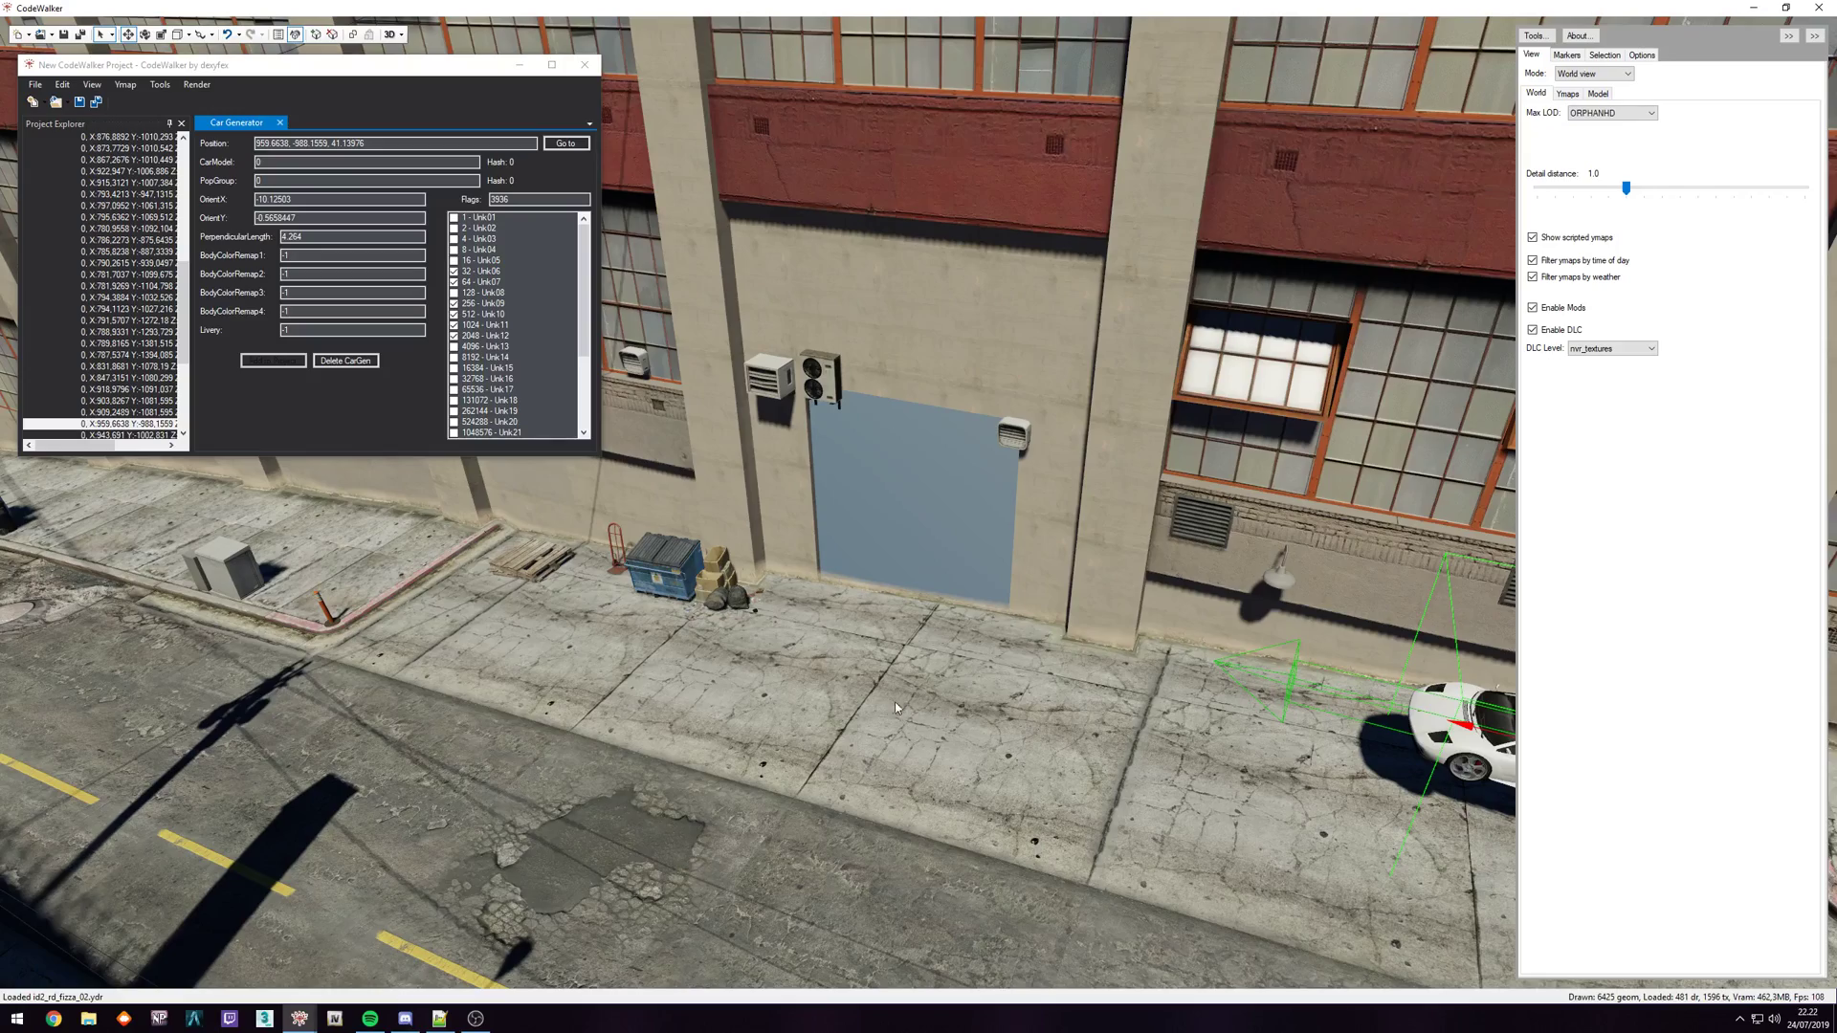
pyautogui.moveTo(896, 701); pyautogui.dragTo(1066, 689)
pyautogui.press('s')
pyautogui.moveTo(806, 636); pyautogui.dragTo(852, 729)
pyautogui.rightClick(974, 773)
pyautogui.moveTo(974, 773); pyautogui.dragTo(587, 639)
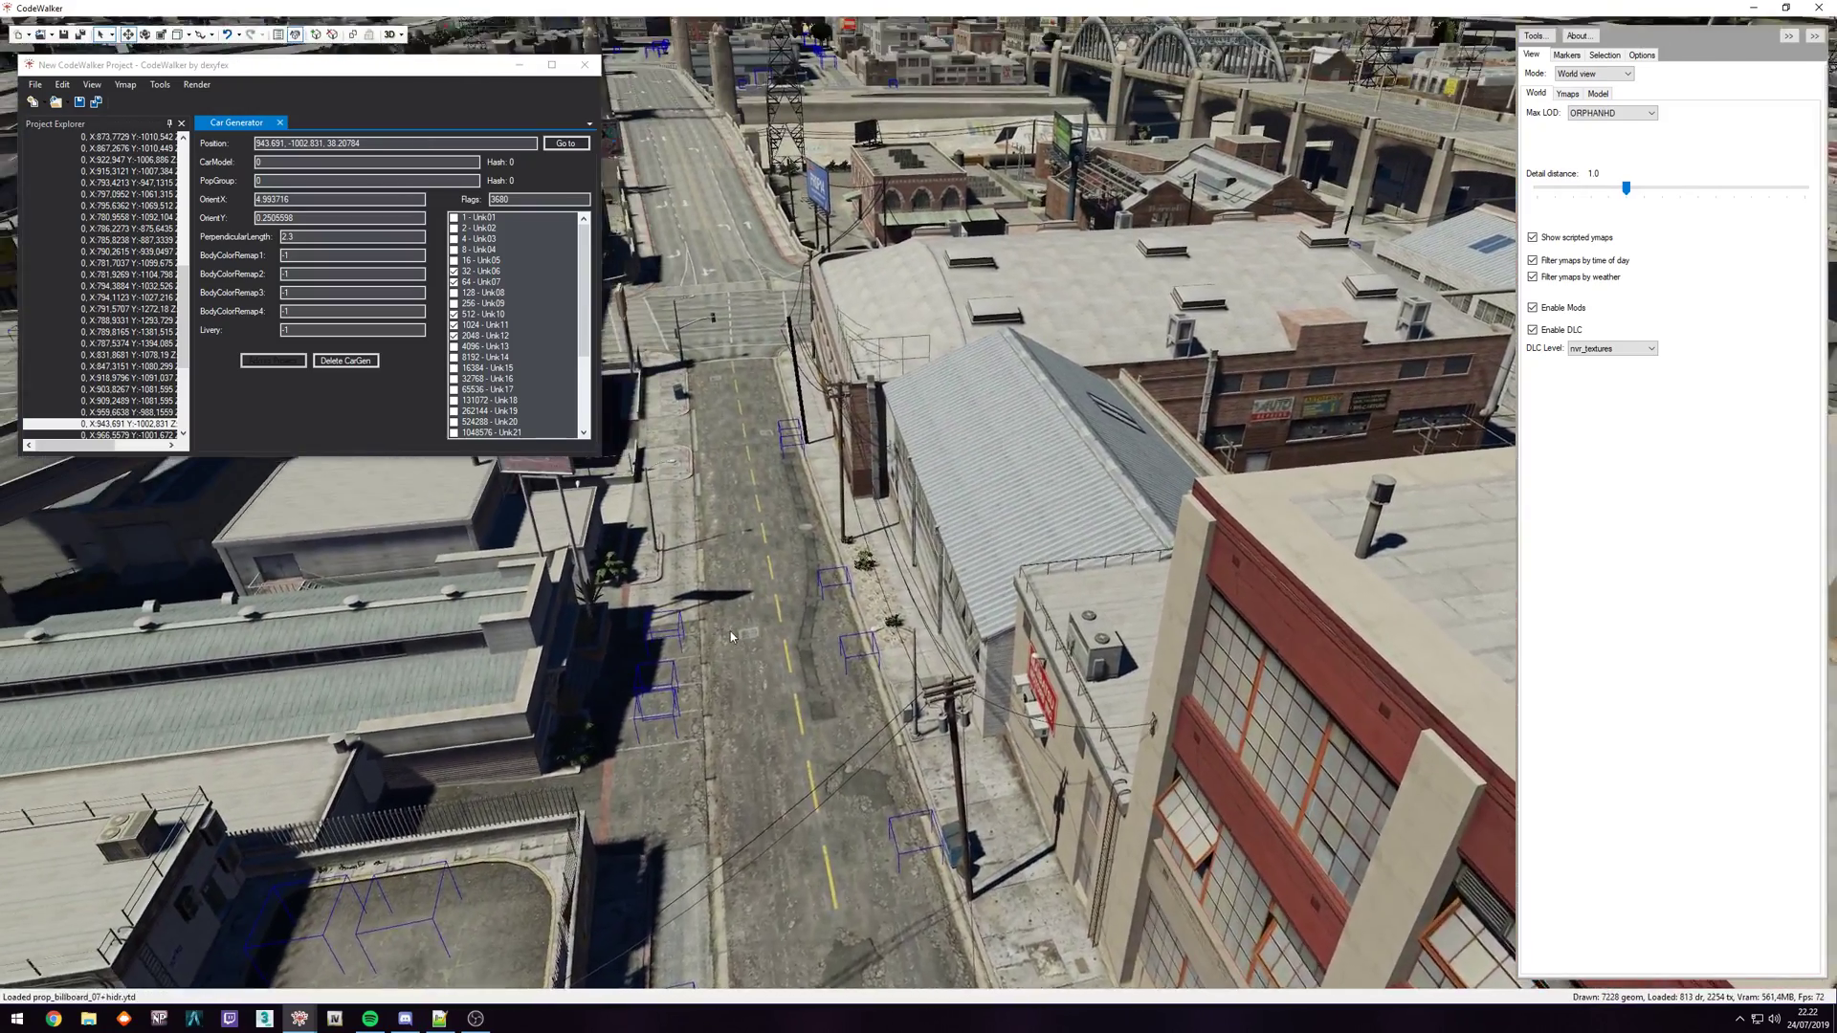
# - Create a new ymap file in the project, with the view at the Los Santos Customs yard
pyautogui.moveTo(732, 636); pyautogui.dragTo(848, 640)
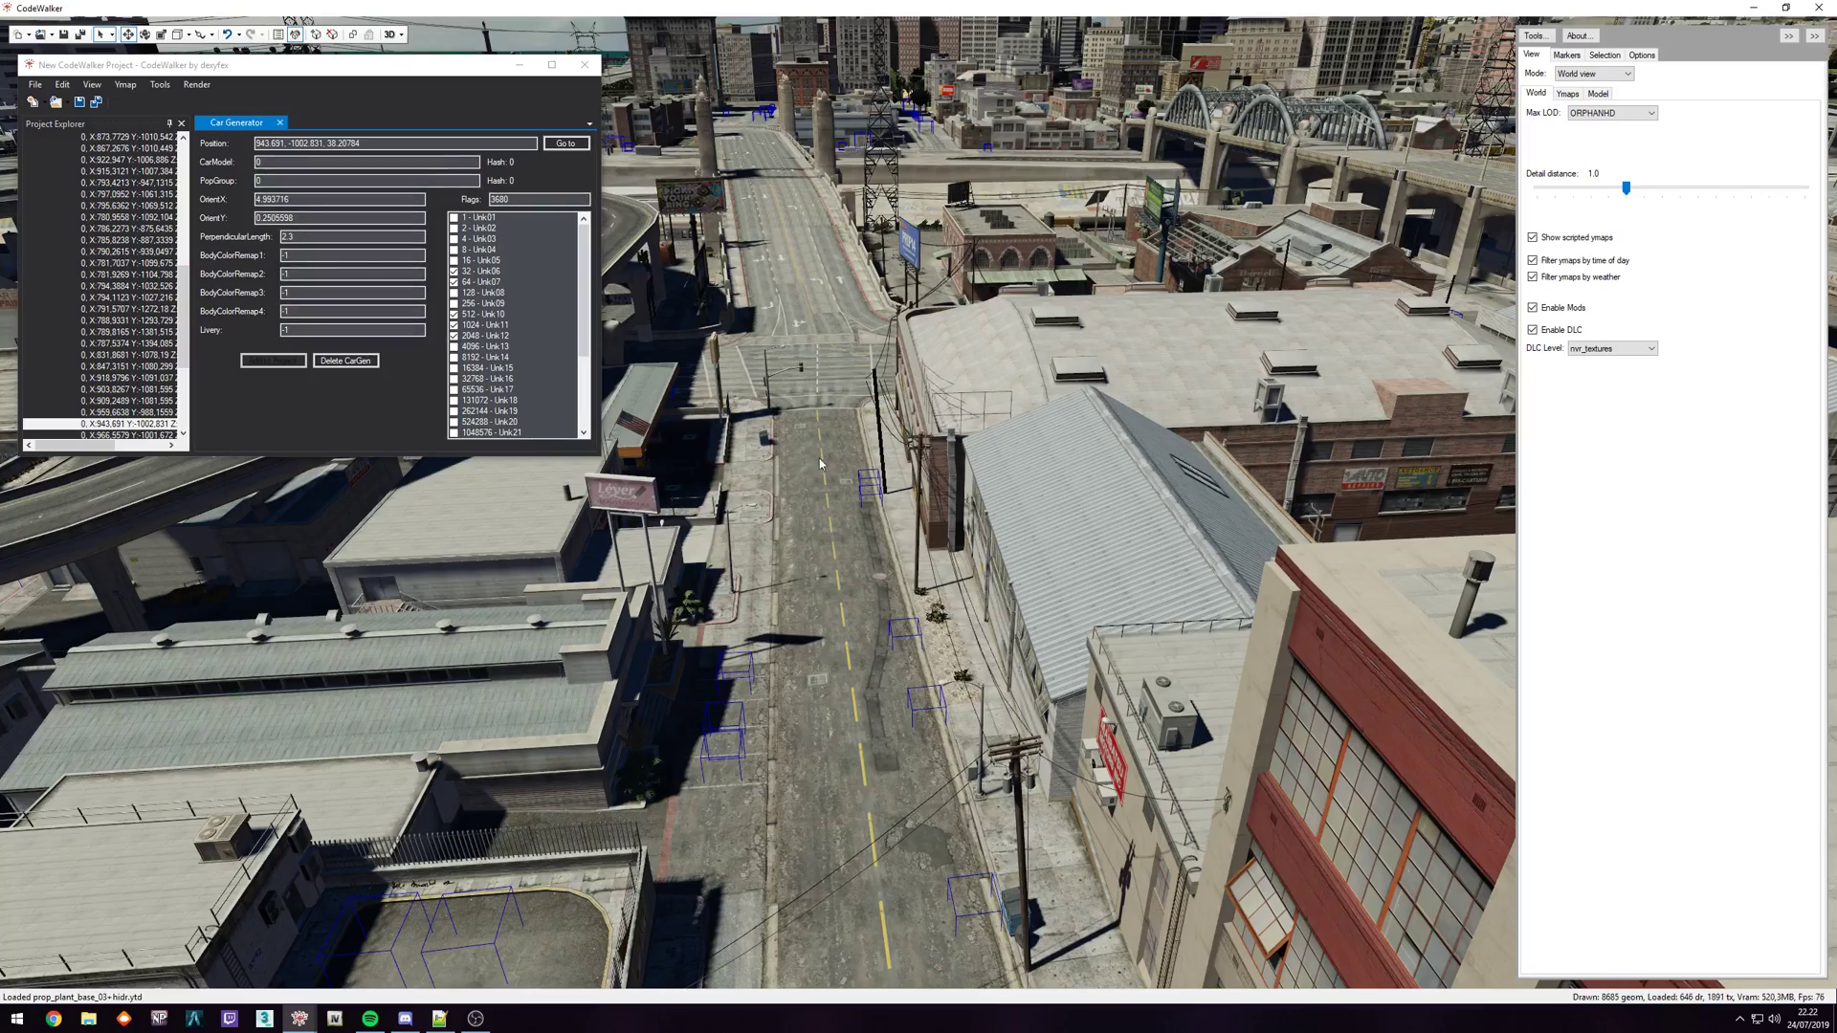
pyautogui.press('w')
pyautogui.moveTo(852, 547); pyautogui.dragTo(584, 583)
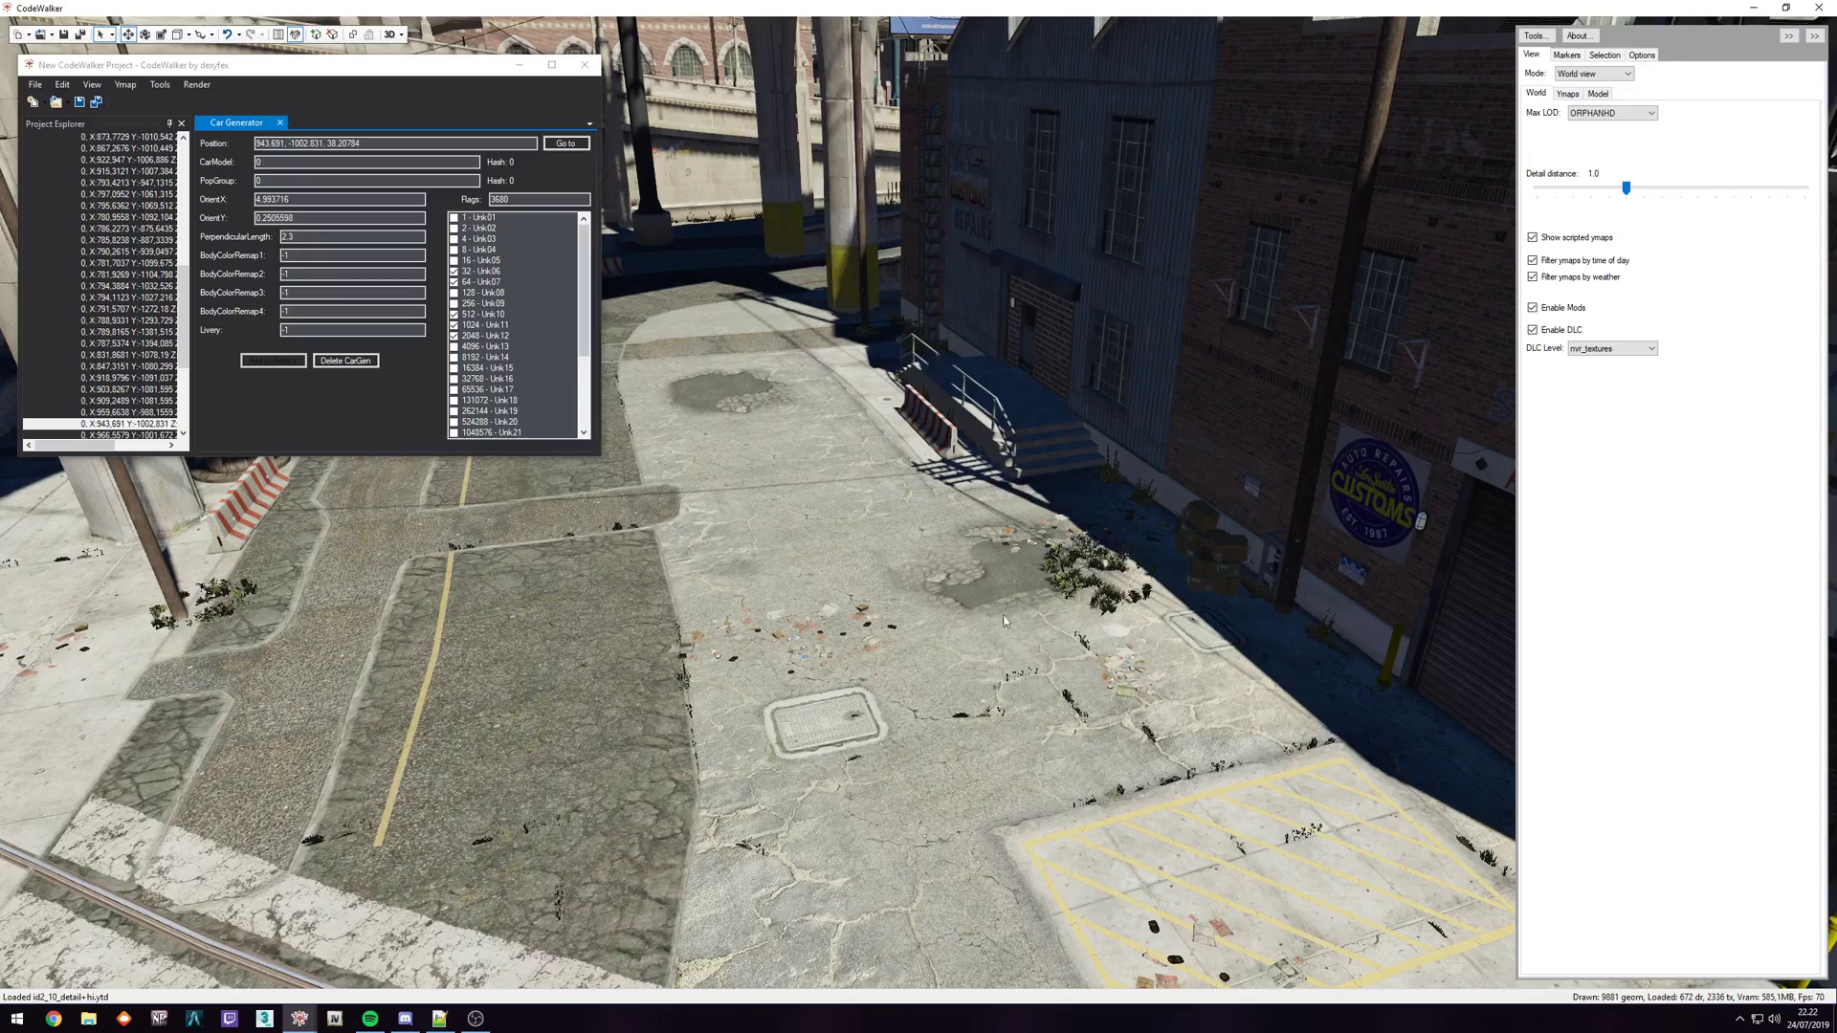
pyautogui.press('w')
pyautogui.moveTo(830, 613); pyautogui.dragTo(914, 627)
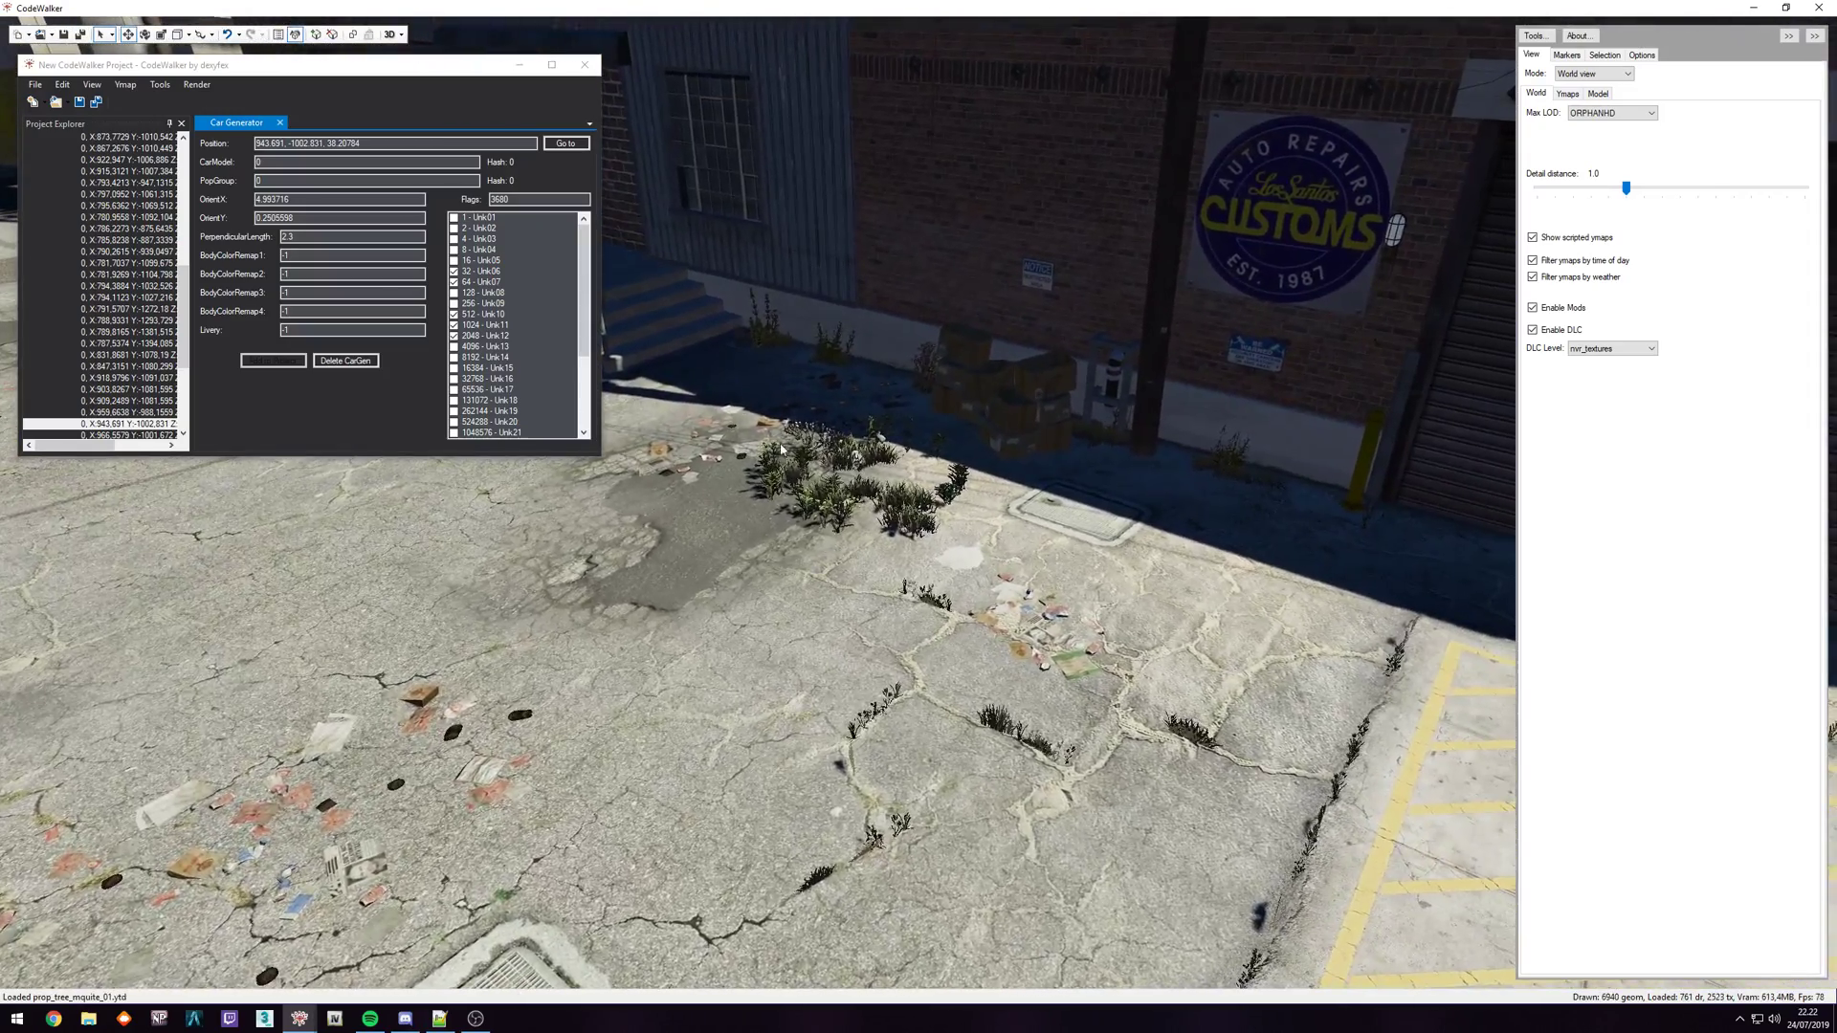
pyautogui.click(127, 87)
pyautogui.click(126, 85)
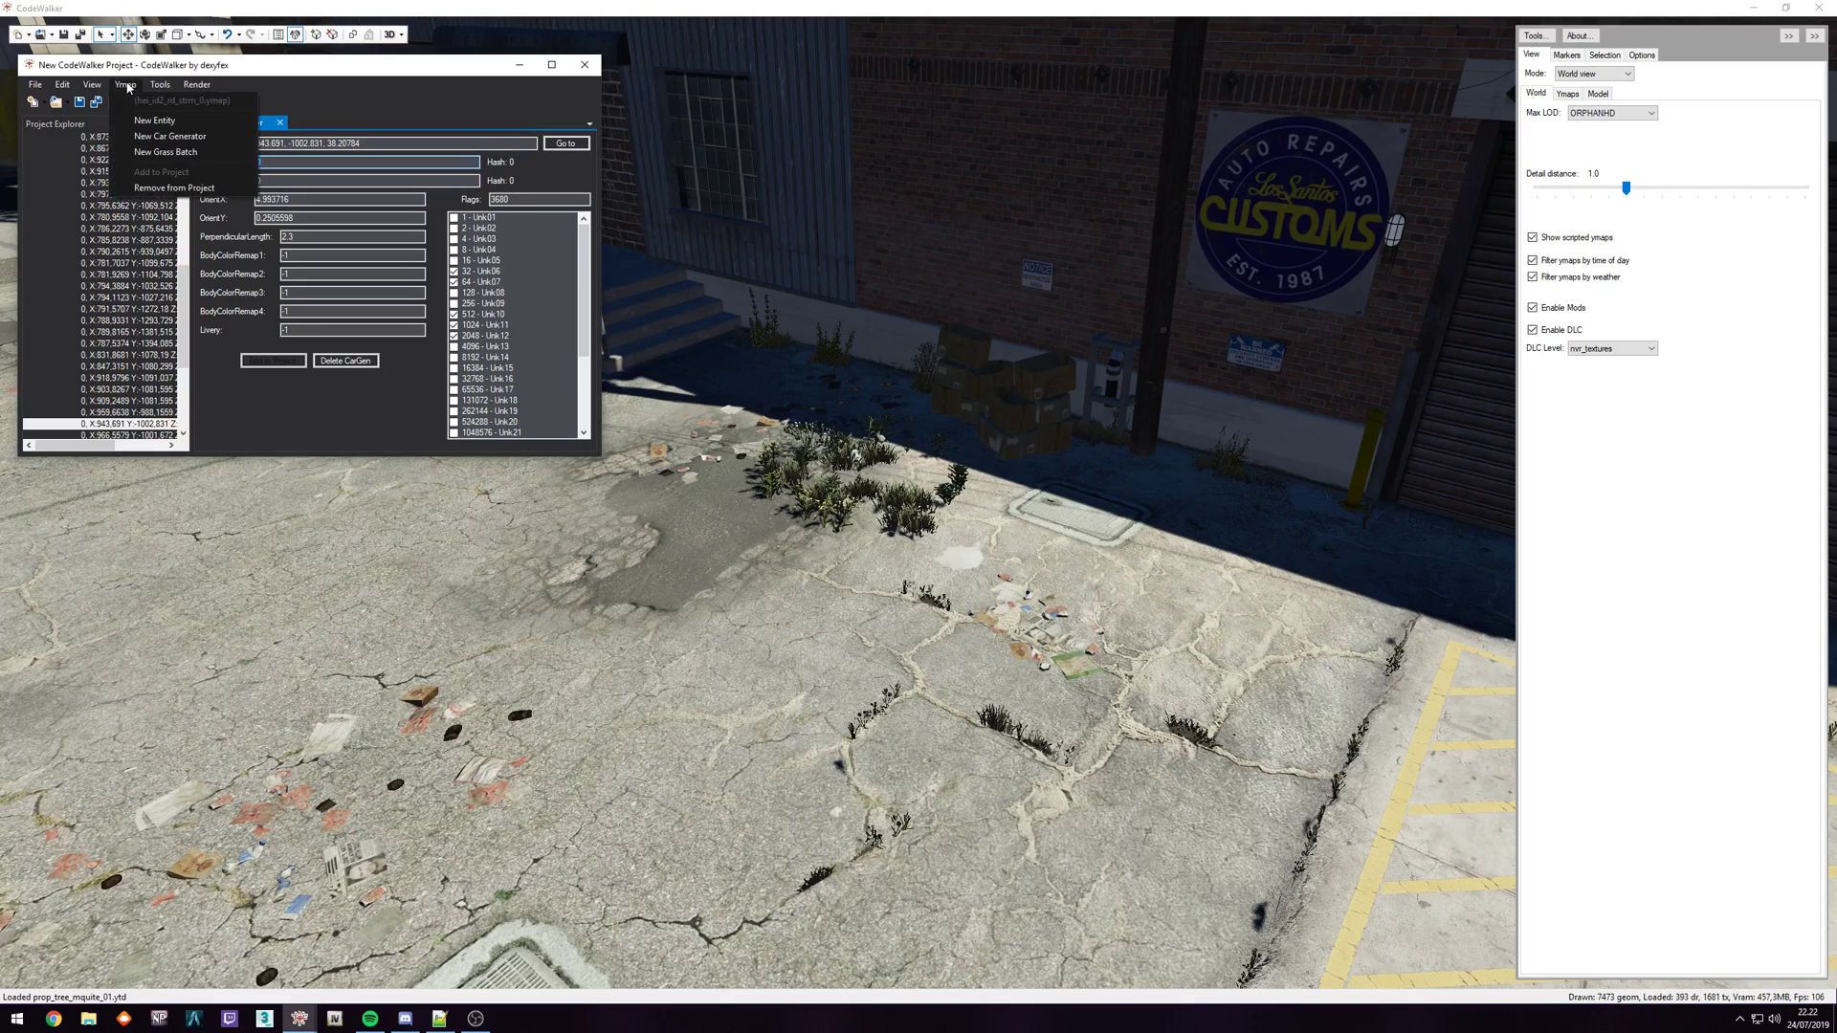
pyautogui.moveTo(38, 86)
pyautogui.moveTo(94, 104)
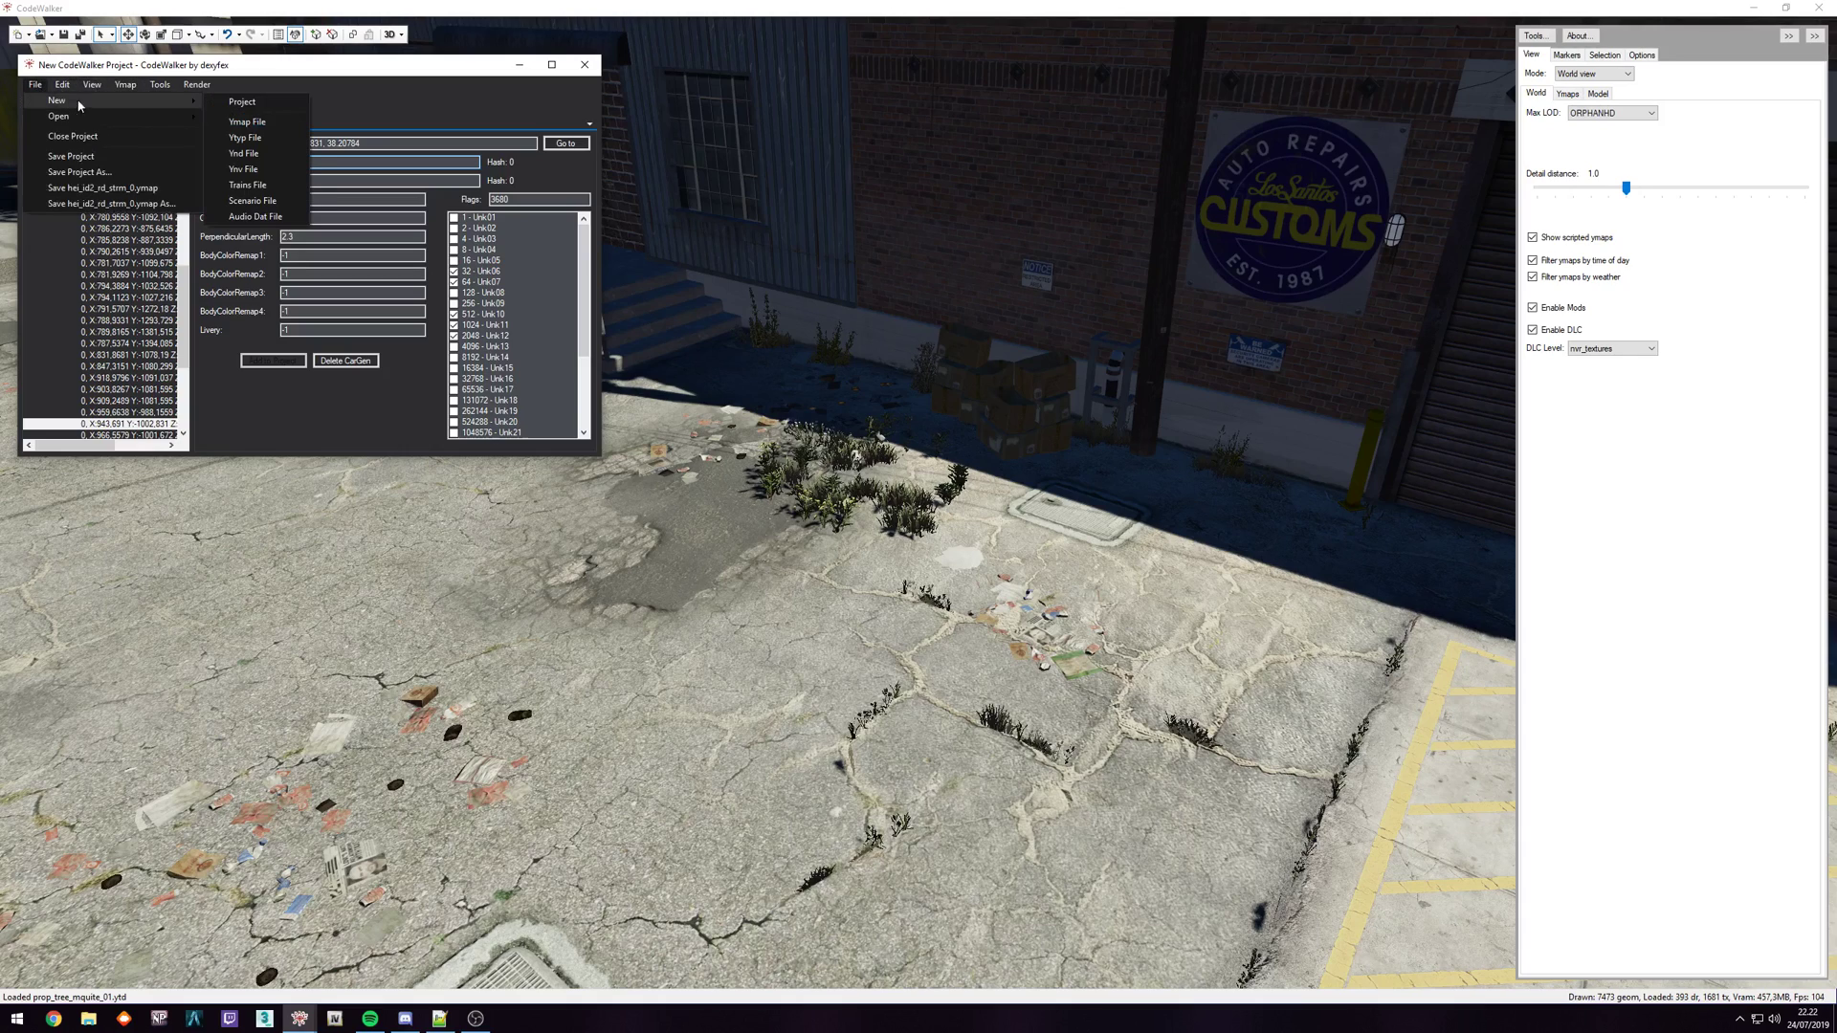
pyautogui.click(250, 122)
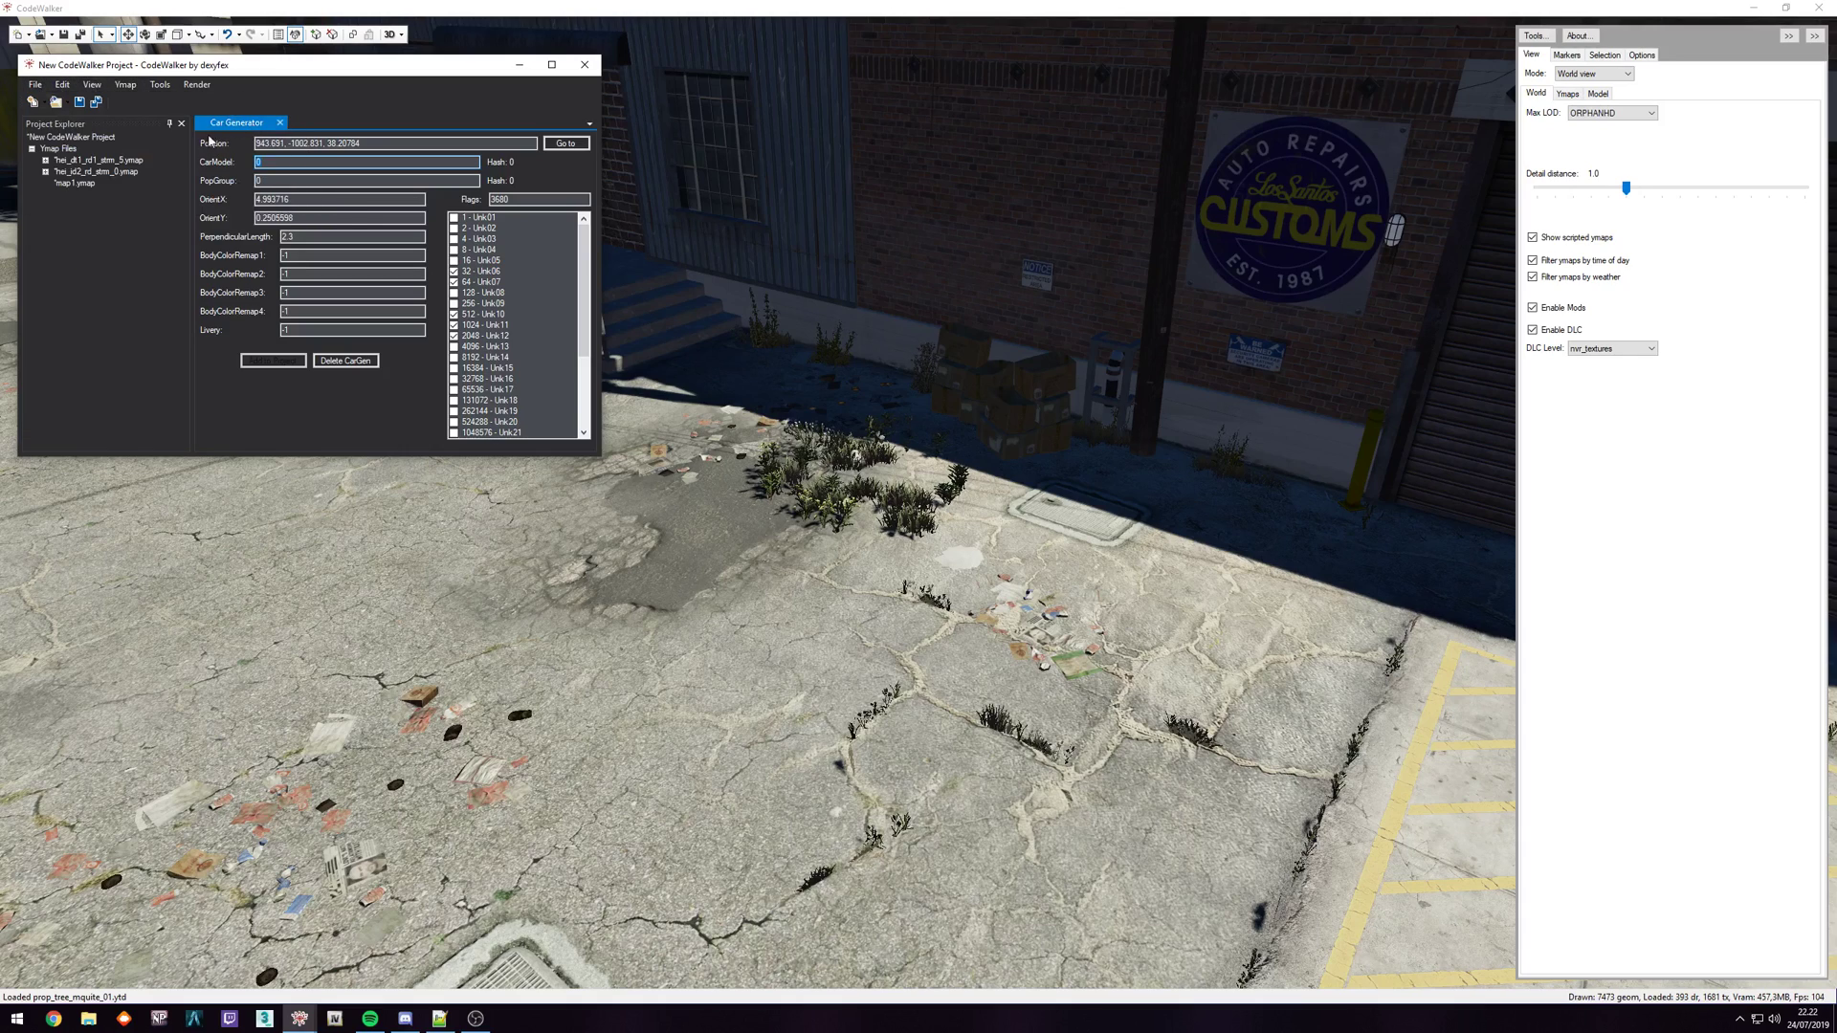
# - Add a new car generator to map1.ymap on the pavement in front of Los Santos Customs
pyautogui.click(84, 184)
pyautogui.click(125, 85)
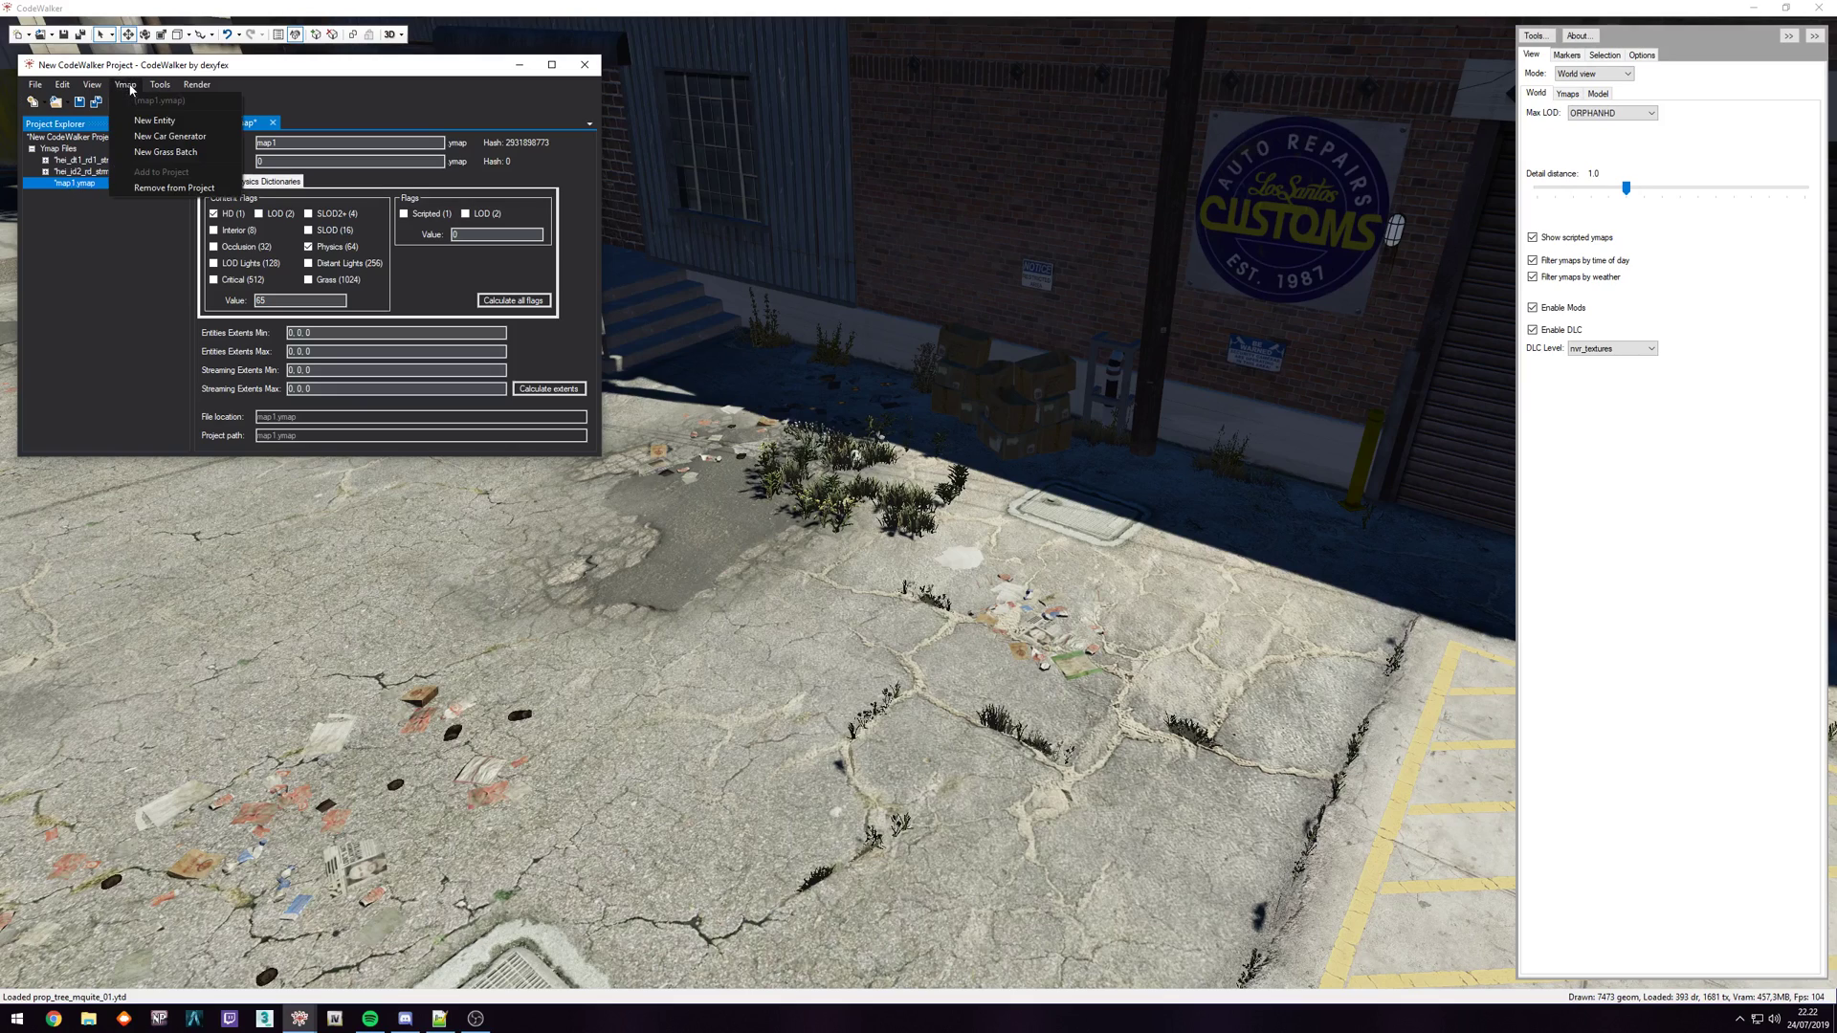
pyautogui.click(170, 136)
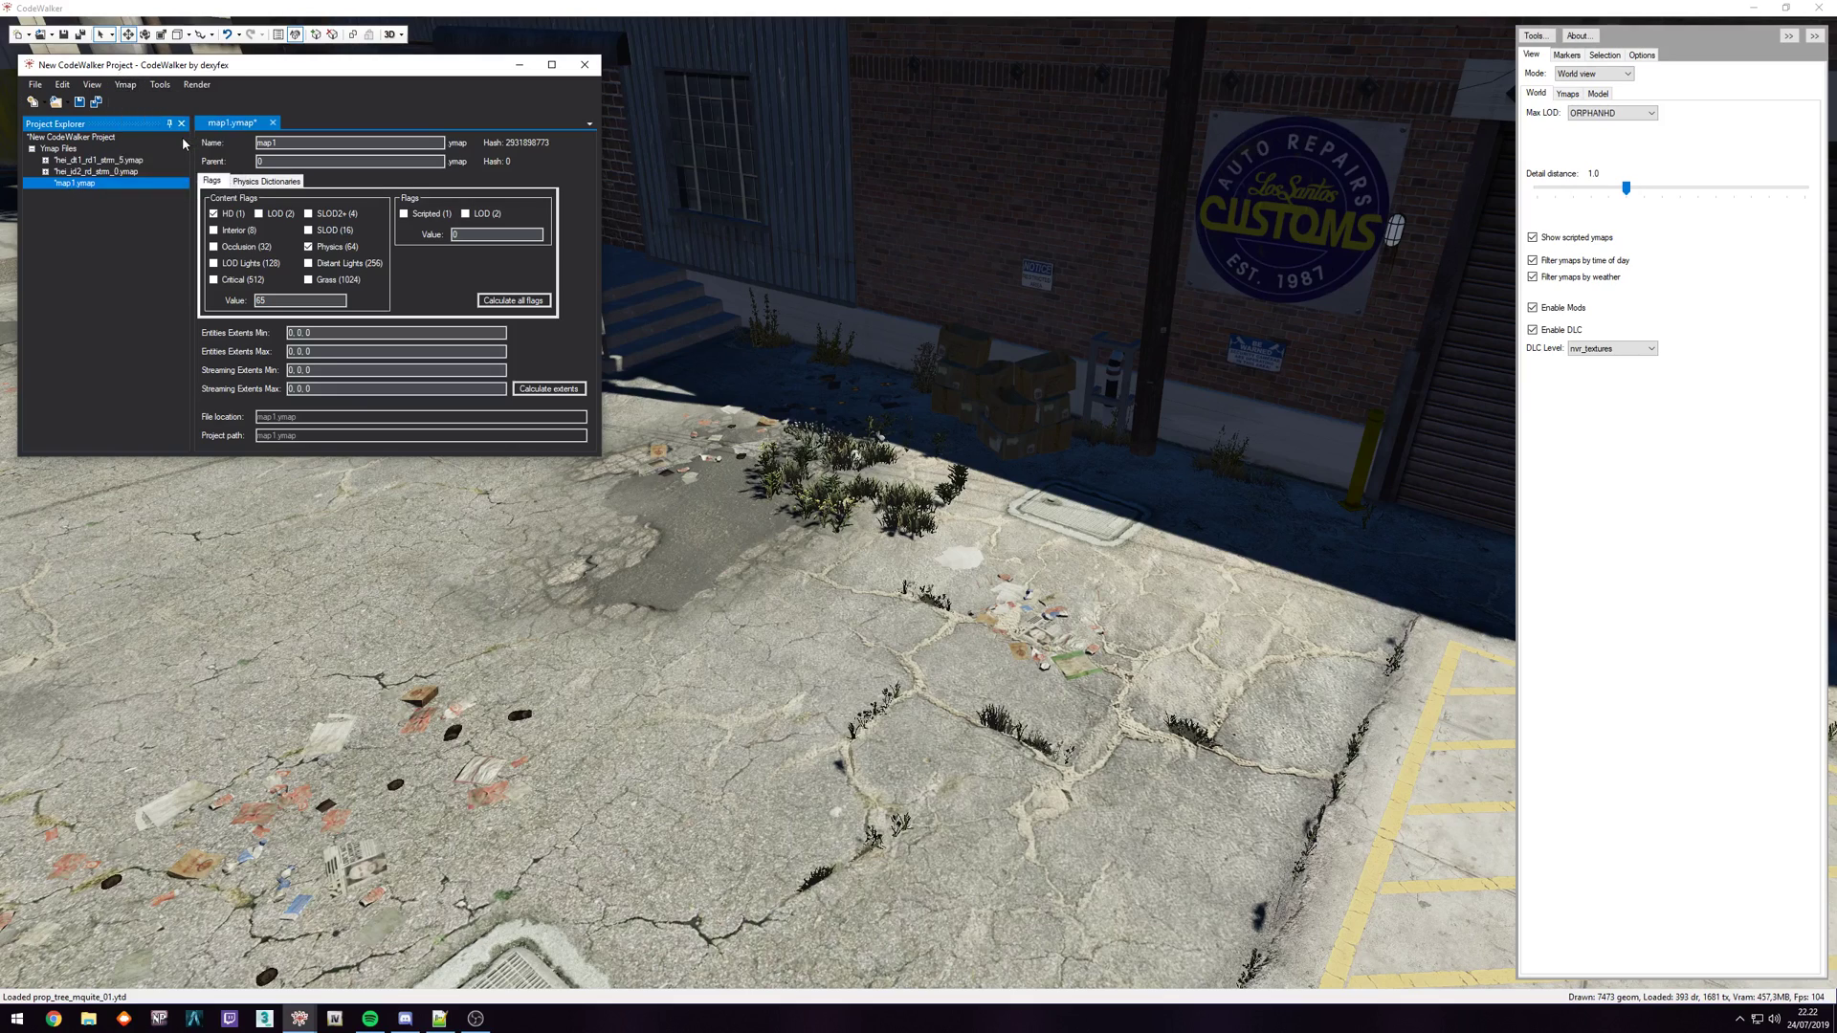
pyautogui.moveTo(919, 454); pyautogui.dragTo(865, 525)
pyautogui.moveTo(820, 459); pyautogui.dragTo(819, 457)
pyautogui.moveTo(732, 555); pyautogui.dragTo(1082, 595)
pyautogui.press('a')
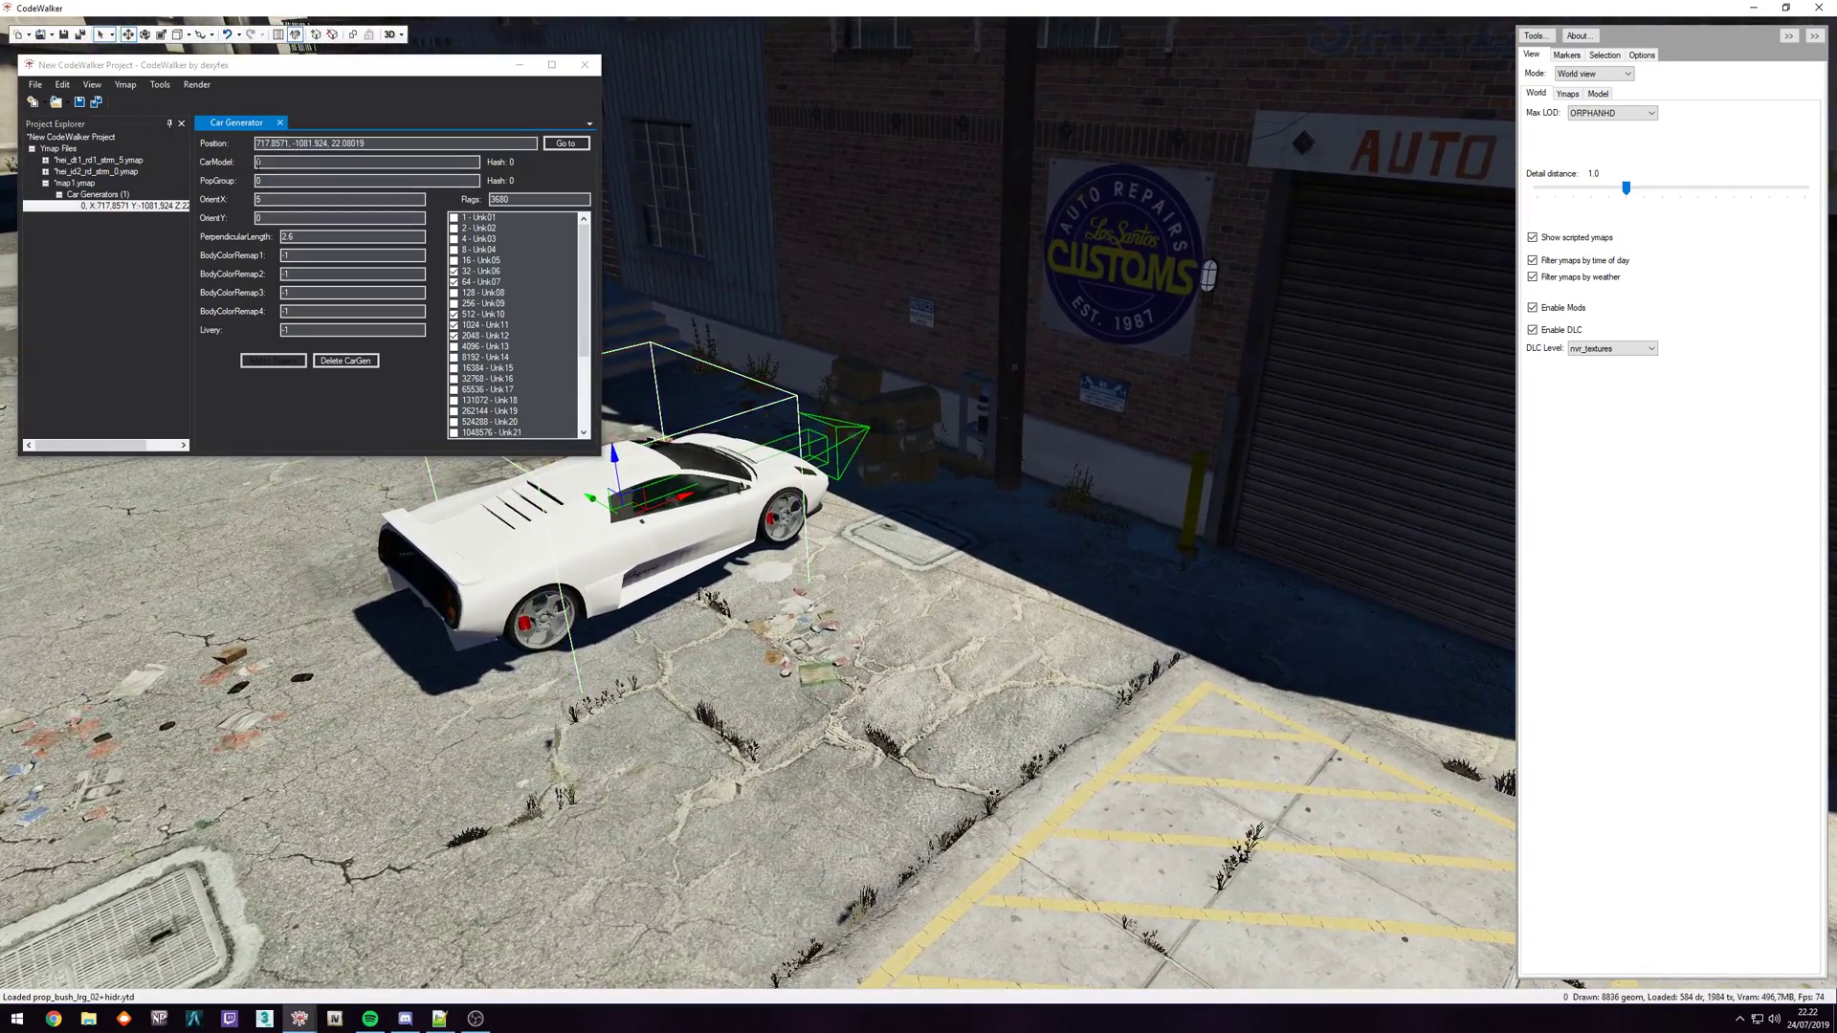
# - Set the new generator's car model to dominator3, trying dominator first
pyautogui.click(275, 183)
pyautogui.moveTo(767, 337); pyautogui.dragTo(930, 348)
pyautogui.press('s')
pyautogui.press('a')
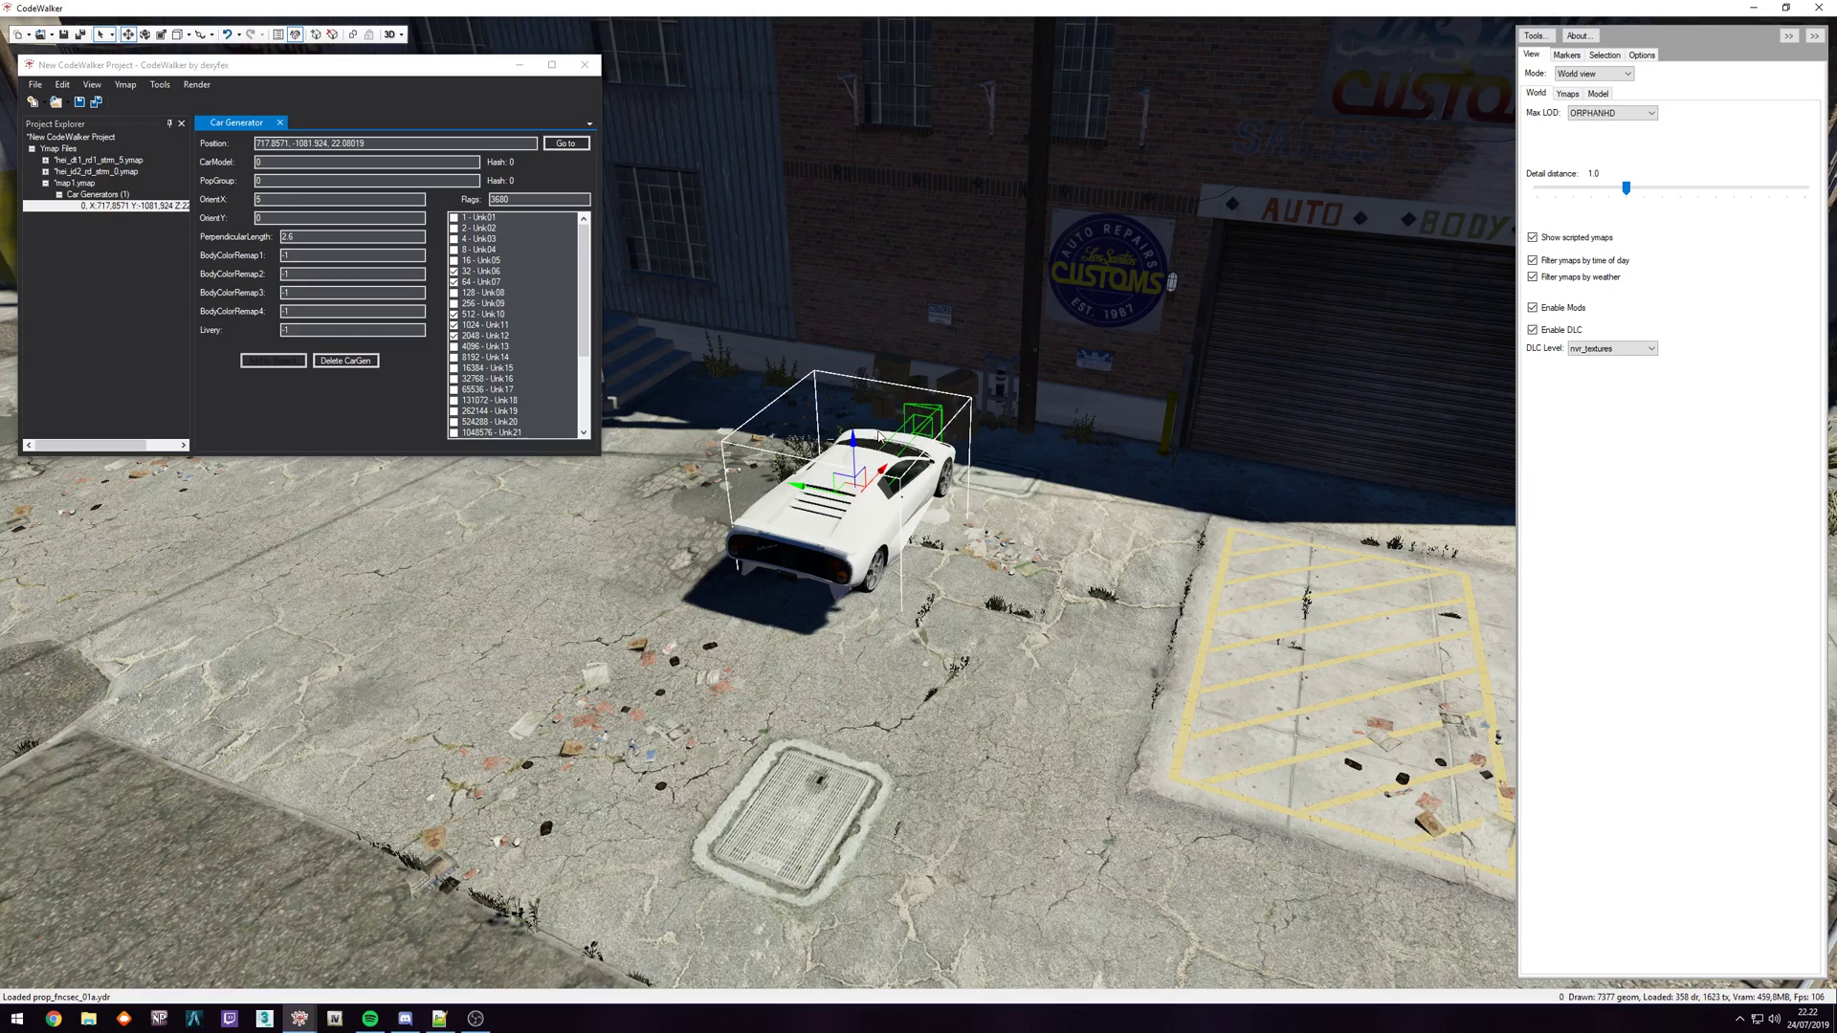
pyautogui.click(210, 168)
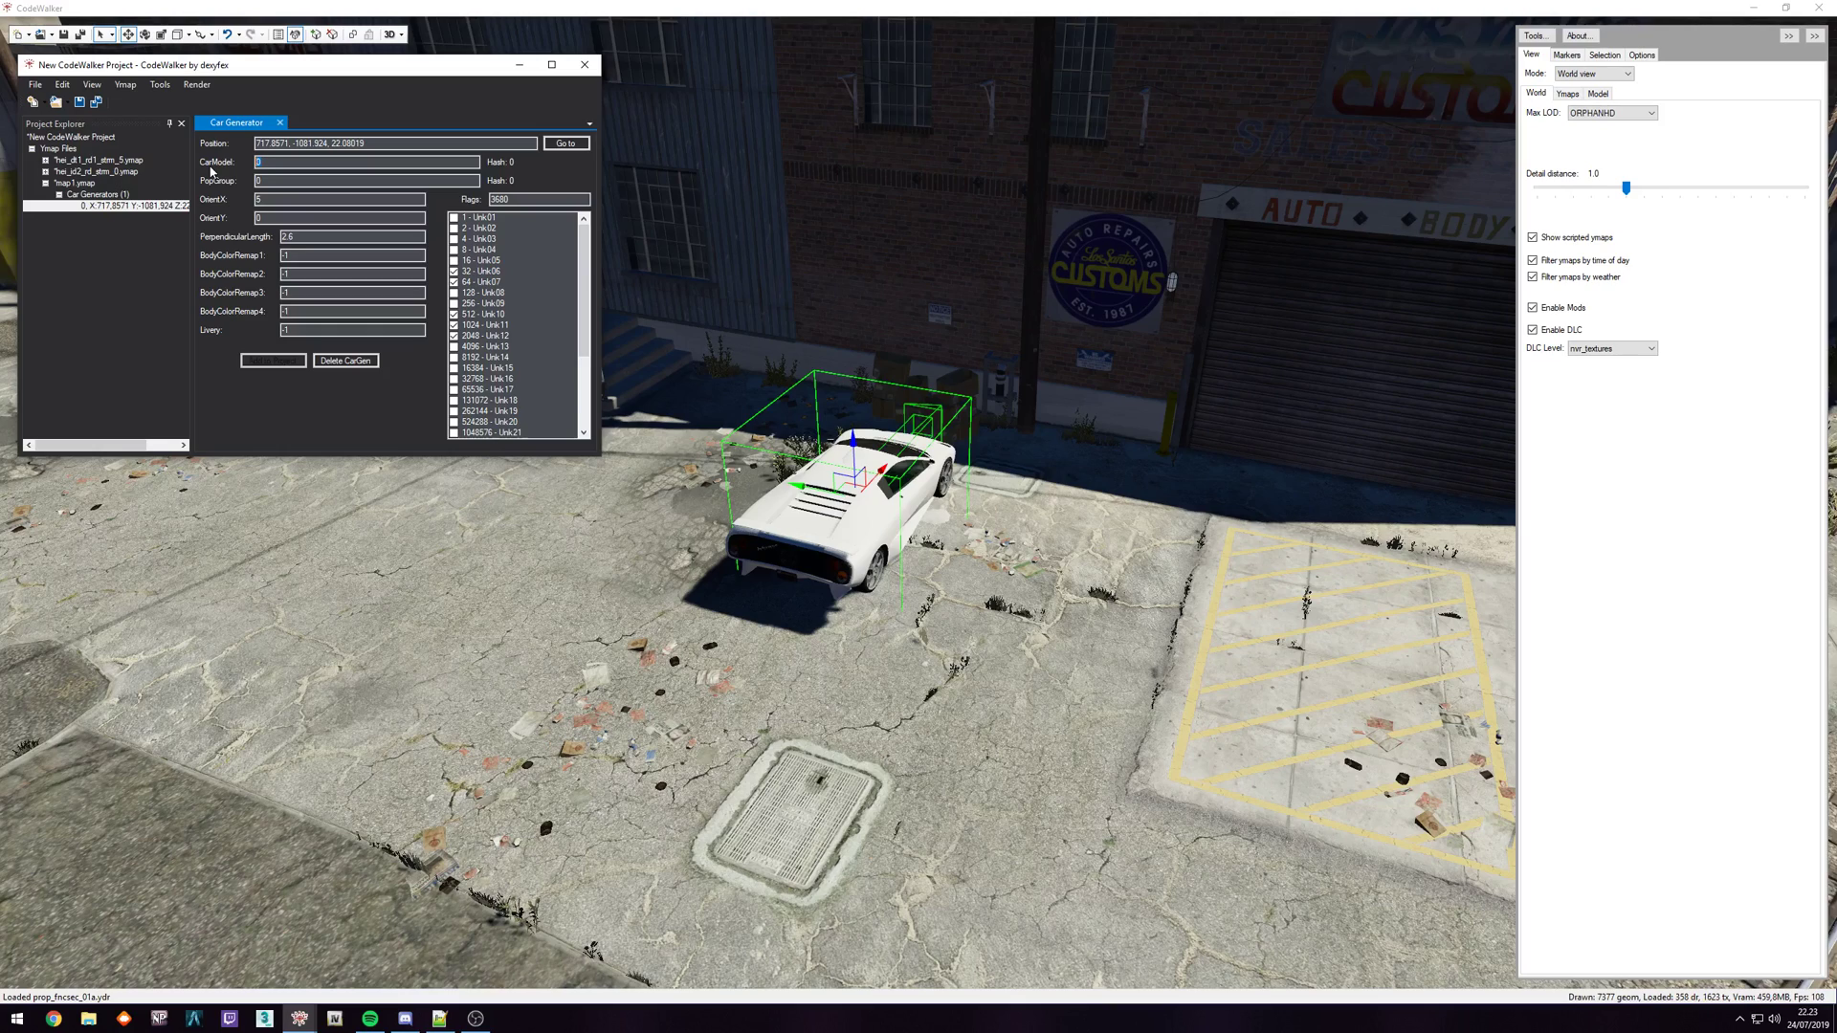
pyautogui.write('dom')
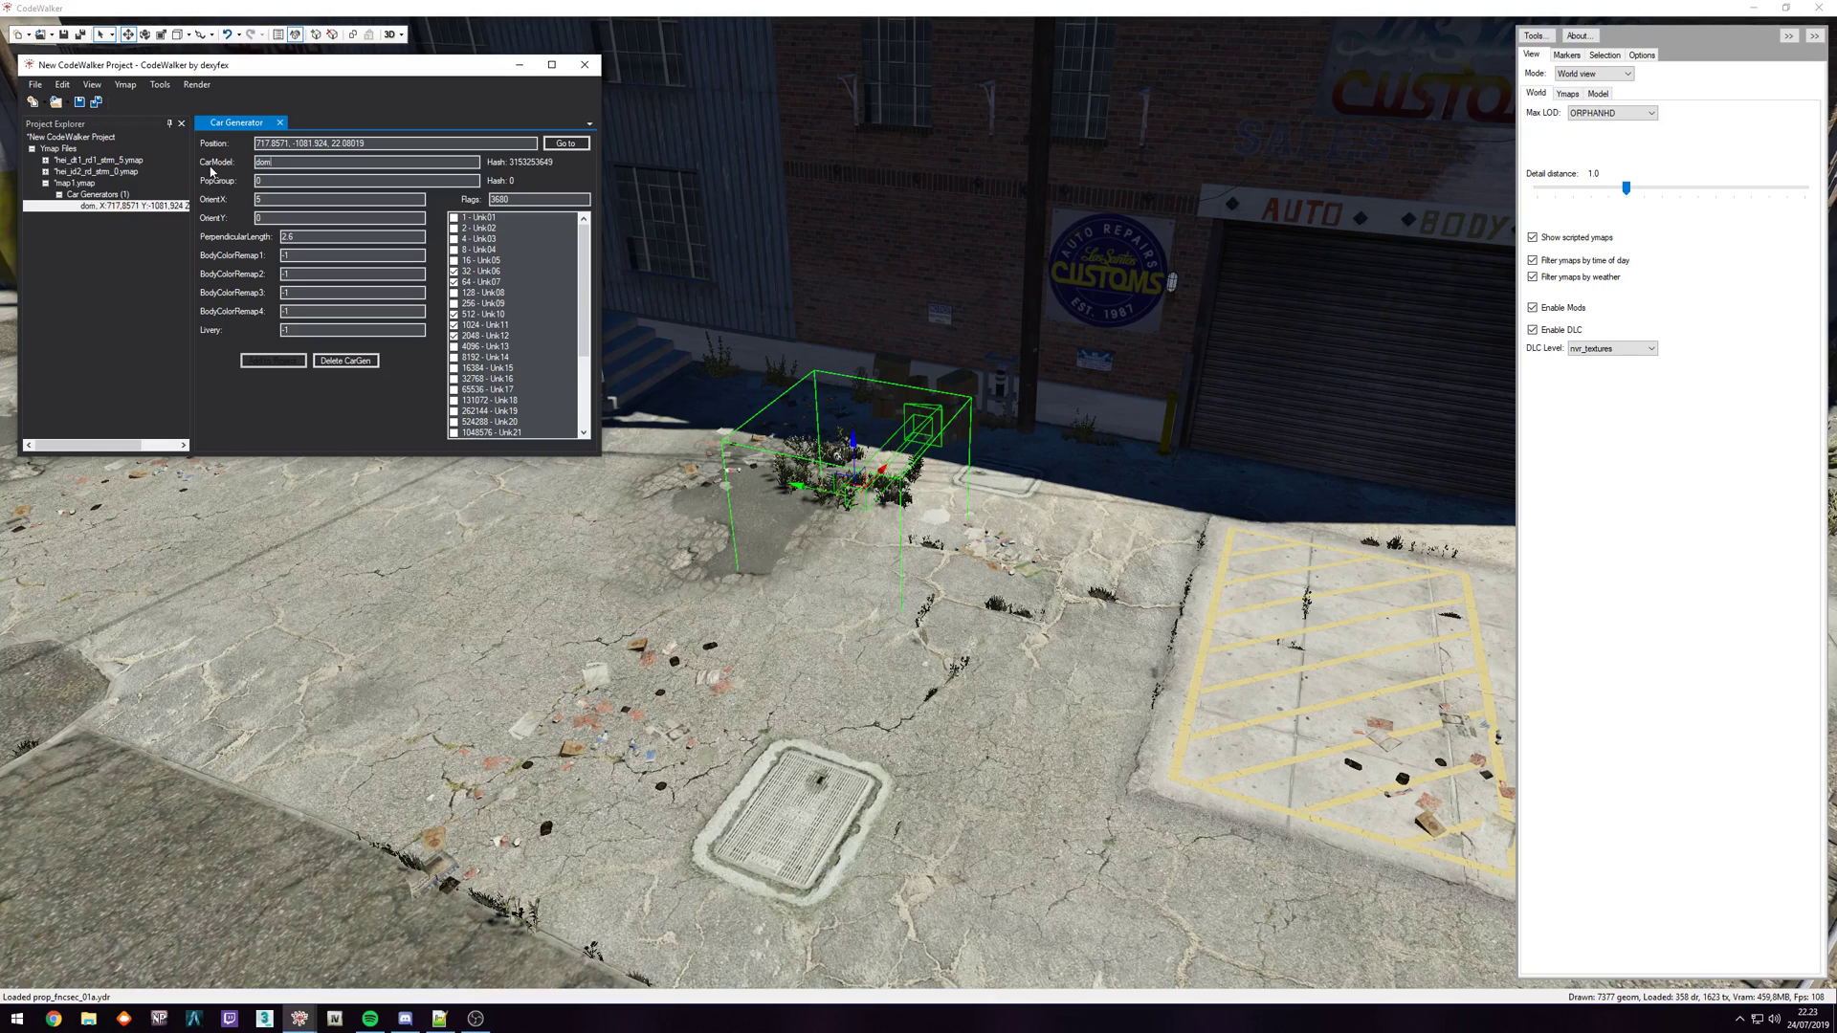
pyautogui.write('aint')
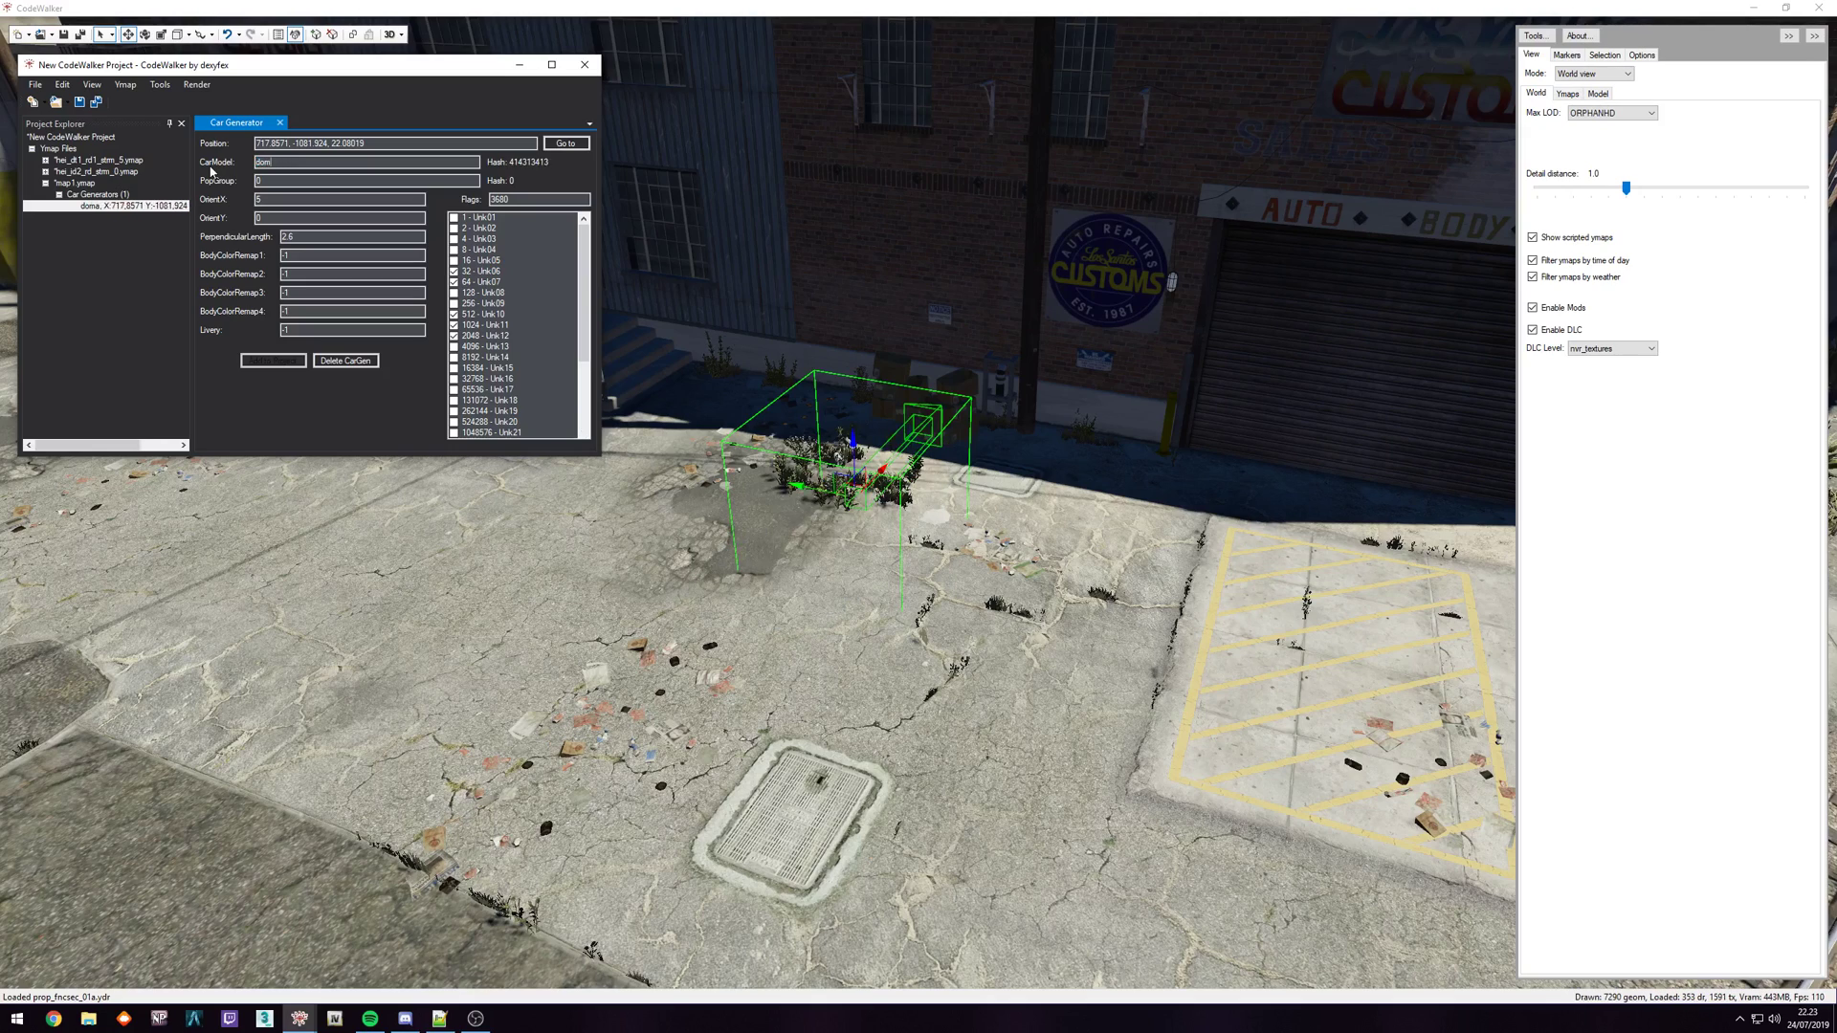
pyautogui.write('inator')
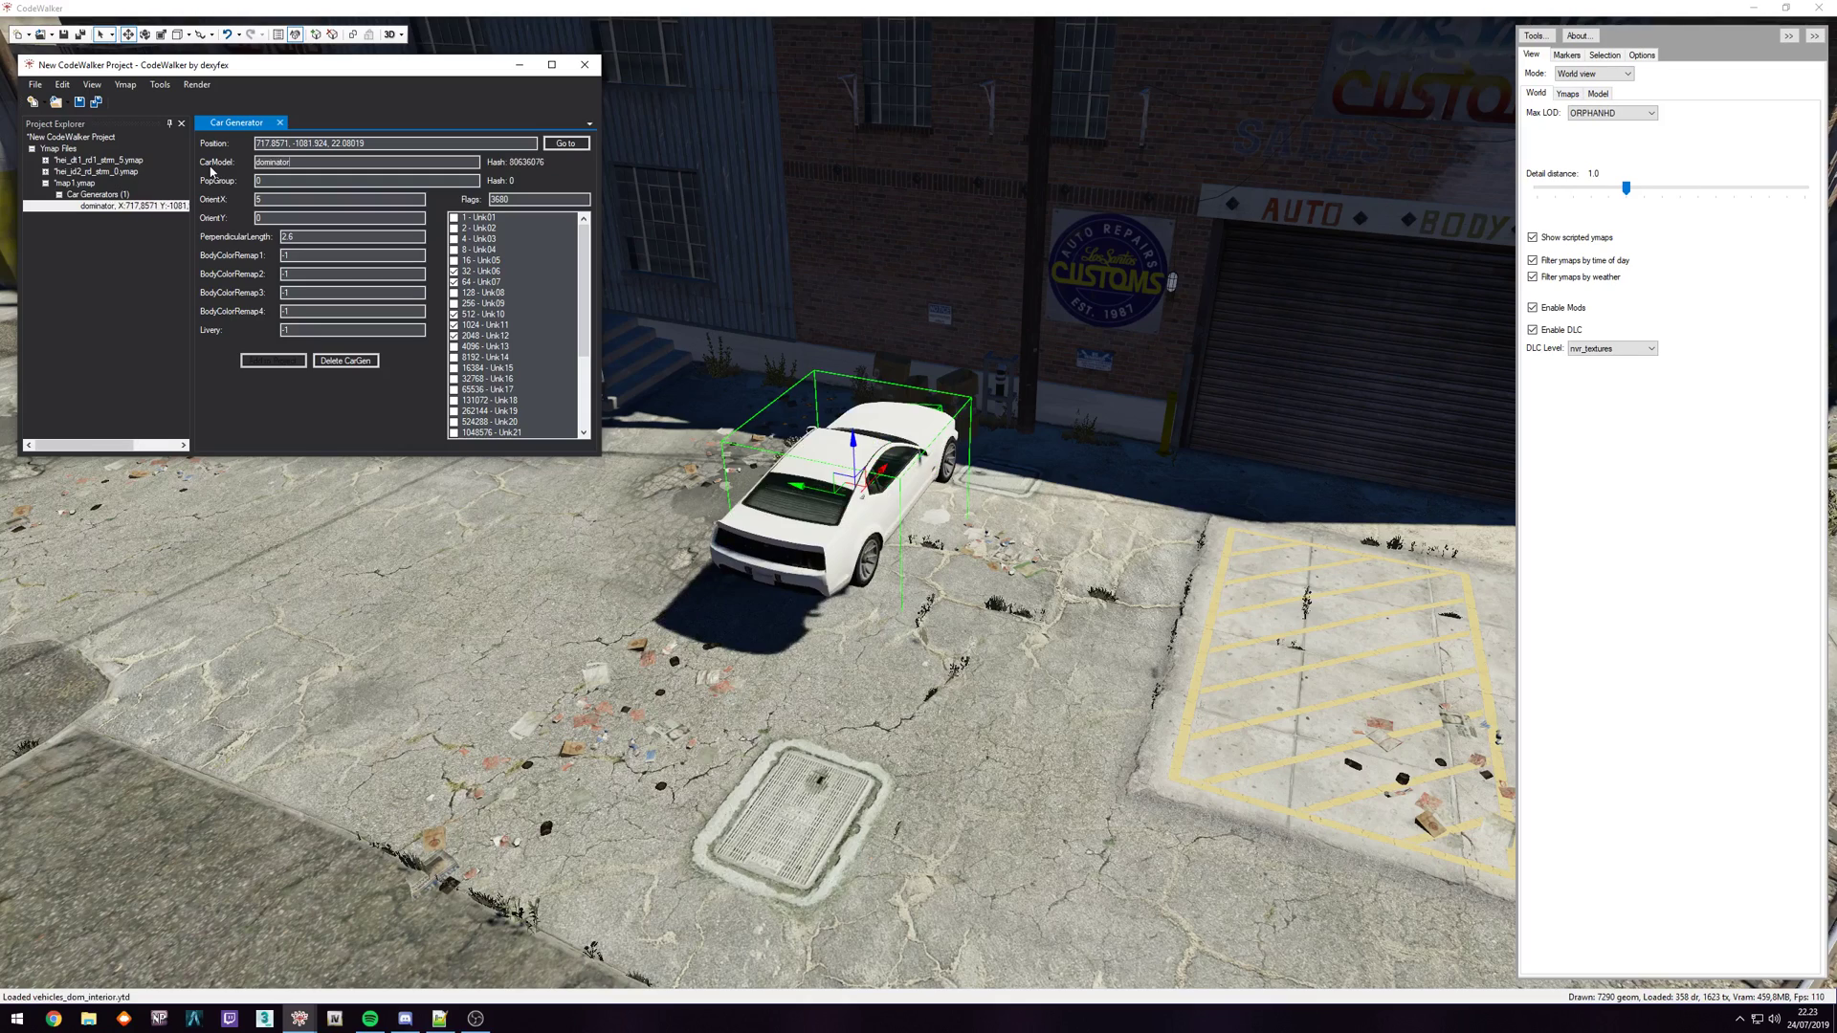
pyautogui.write('3')
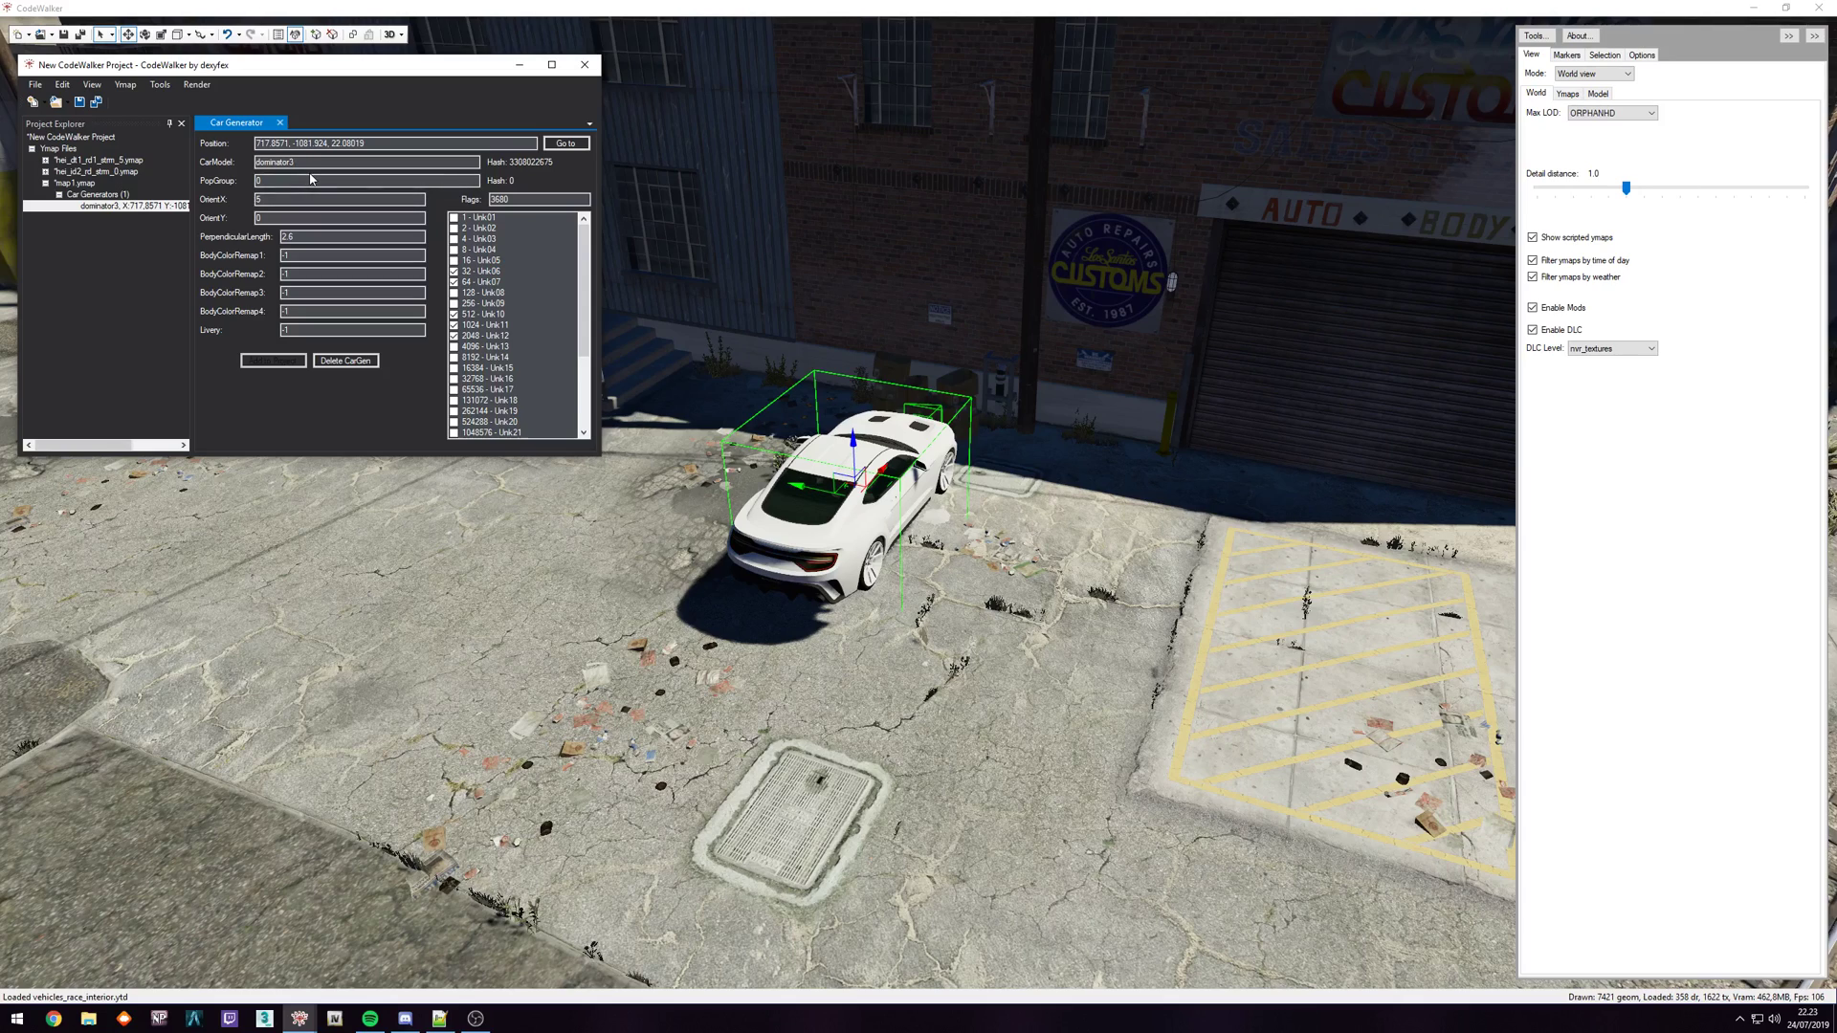
# - Try dominator2 as the new generator's car model and return it to dominator3
pyautogui.press('BackSpace')
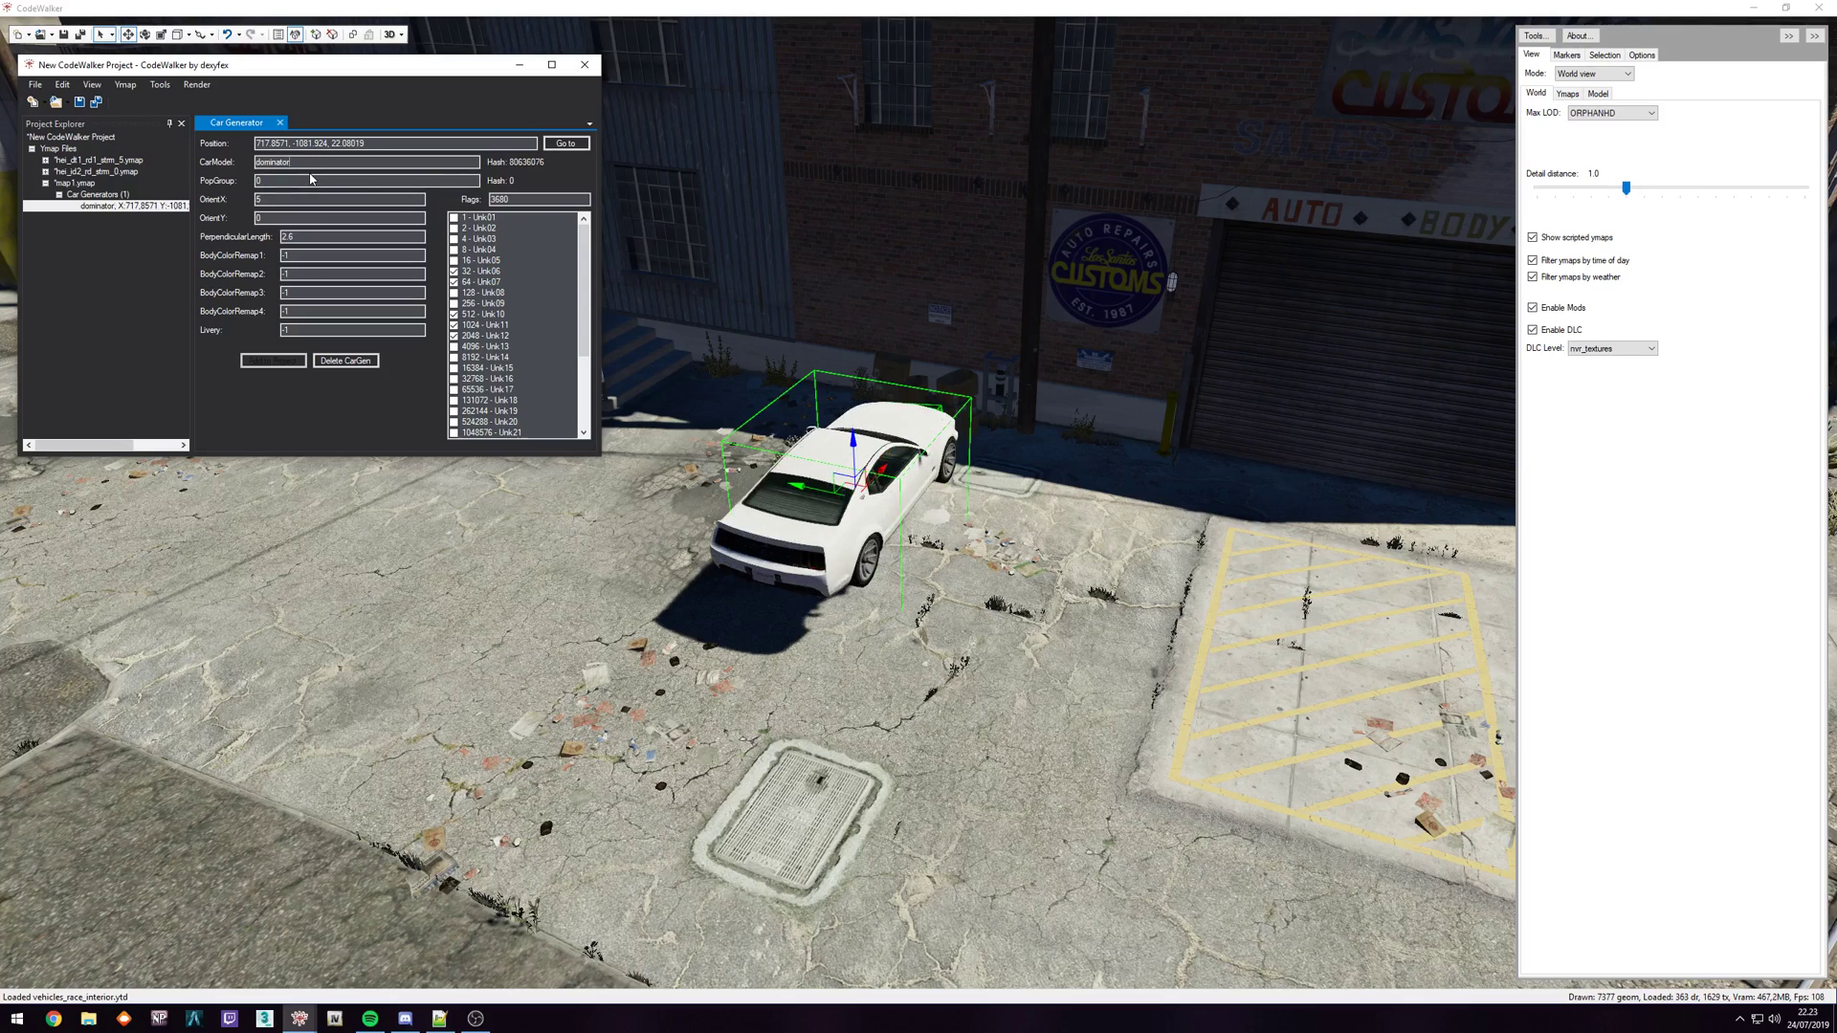
pyautogui.write('2')
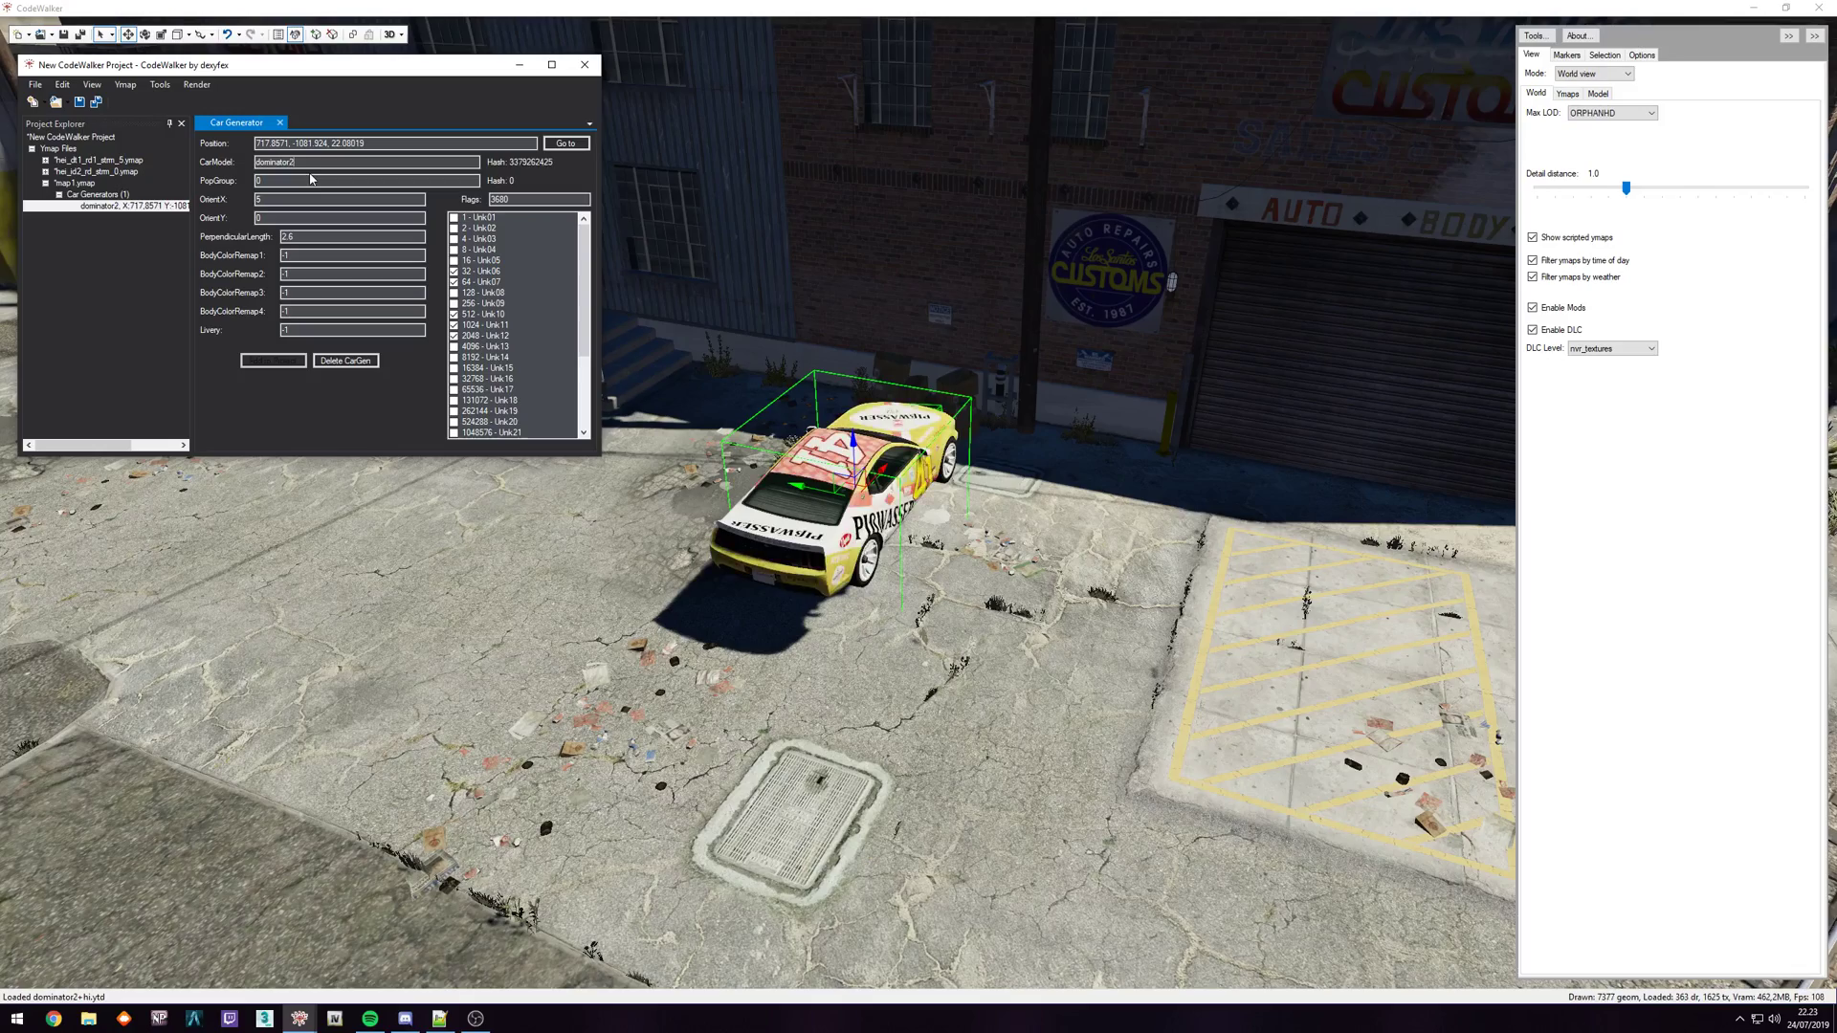
pyautogui.press('BackSpace')
pyautogui.write('3')
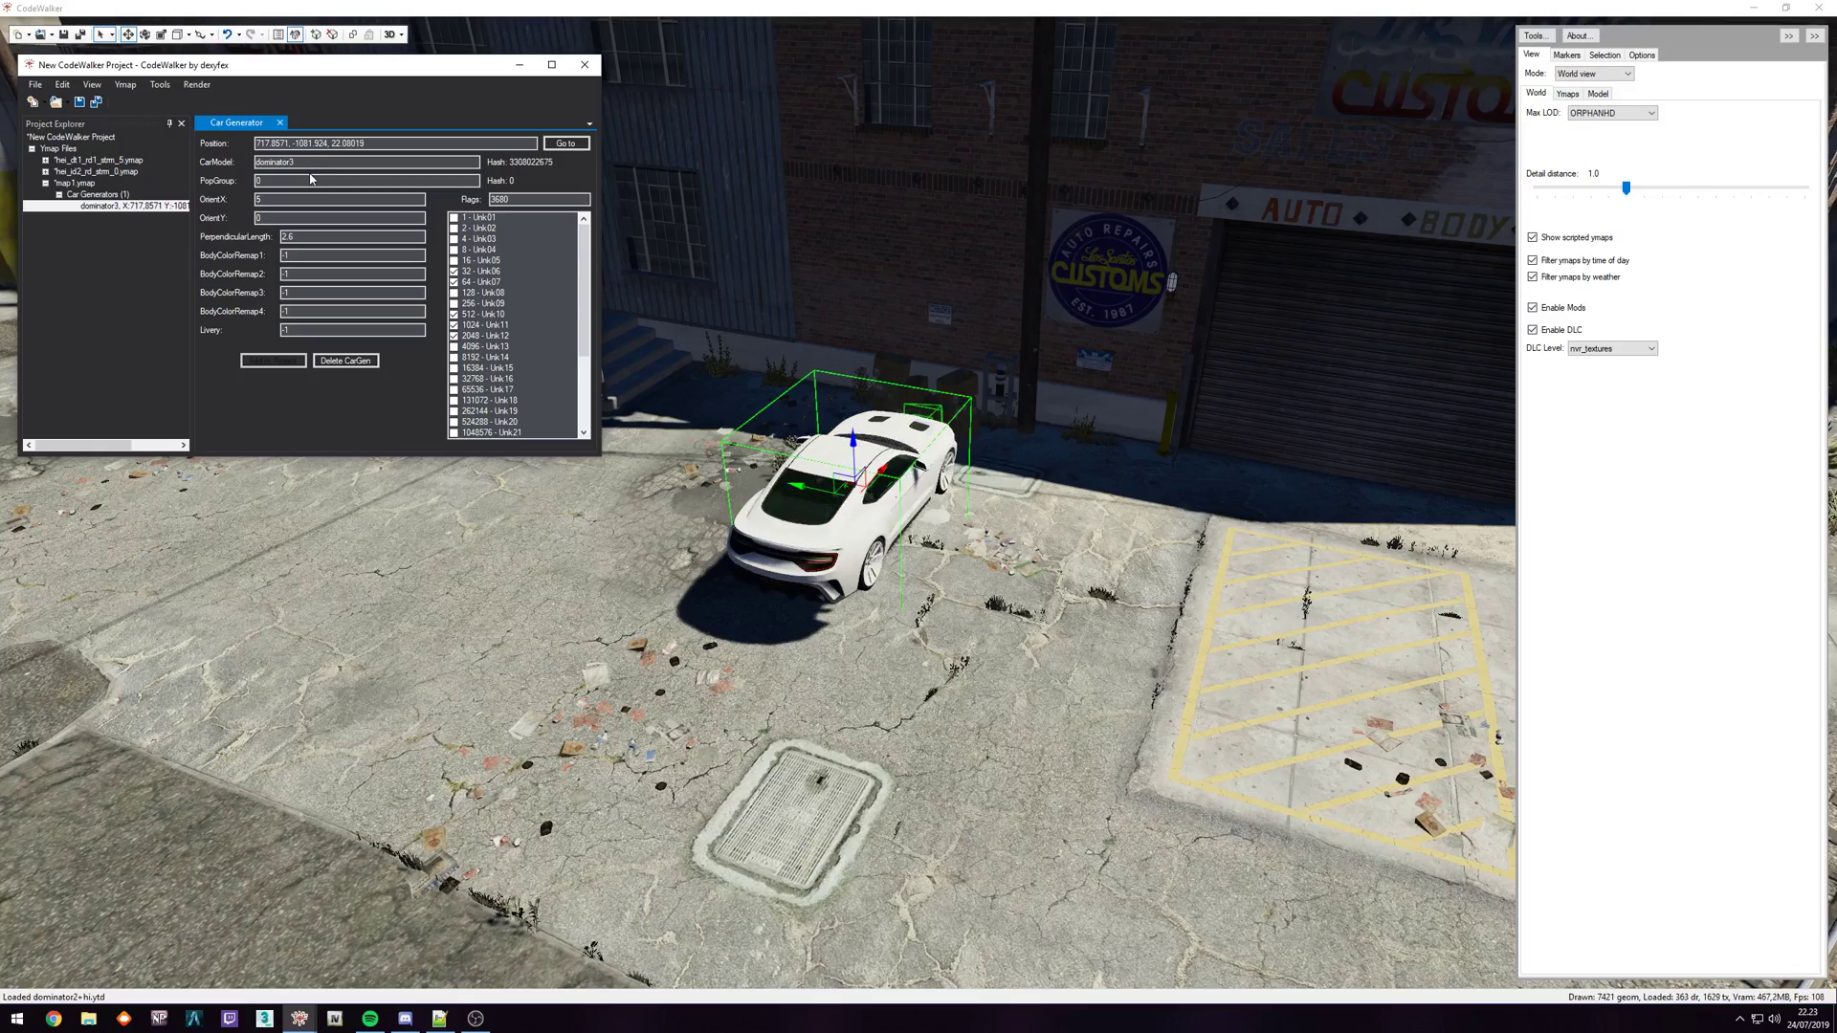
# - Lower the dominator3 generator onto the pavement, to a height of 21.99658
pyautogui.press('d')
pyautogui.moveTo(756, 550); pyautogui.dragTo(1073, 513)
pyautogui.press('w')
pyautogui.moveTo(1028, 536); pyautogui.dragTo(1170, 575)
pyautogui.press('w')
pyautogui.press('w')
pyautogui.press('s')
pyautogui.press('s')
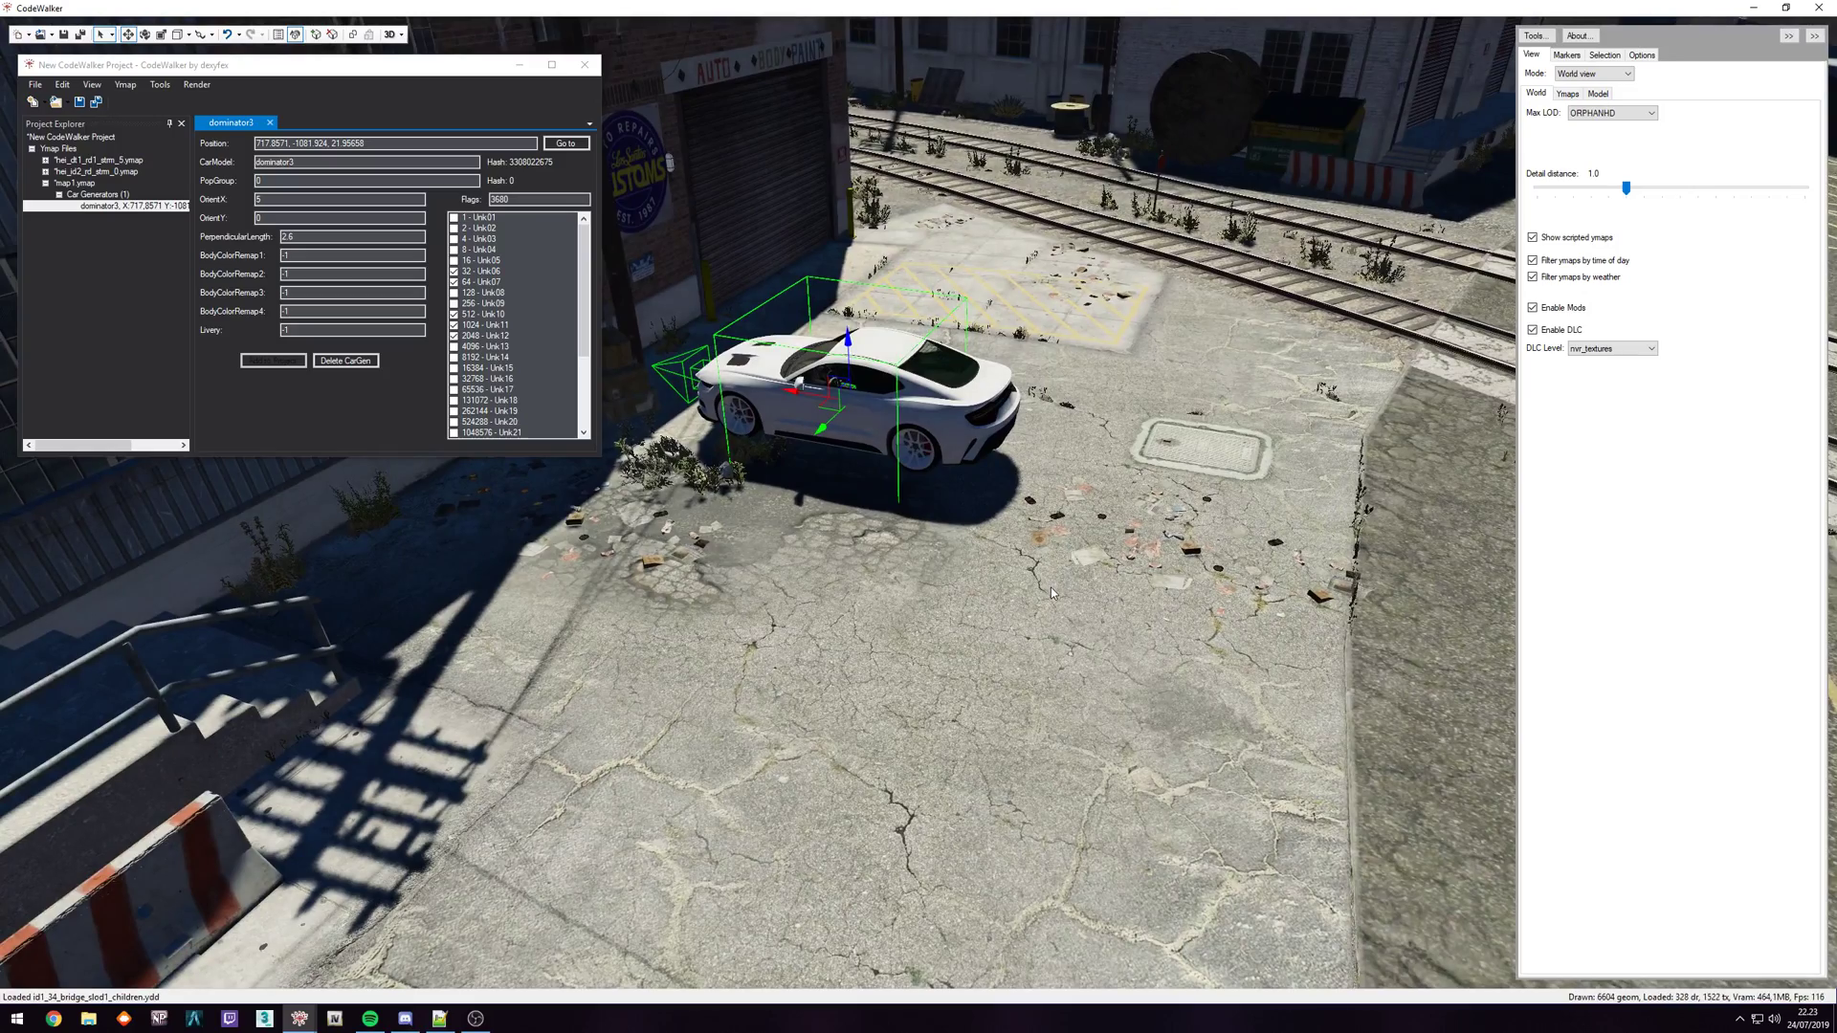
# - Examine the dominator3 generator's flags and its placement as seen from behind the car
pyautogui.doubleClick(506, 197)
pyautogui.moveTo(1030, 501); pyautogui.dragTo(961, 498)
pyautogui.press('d')
pyautogui.press('d')
pyautogui.press('s')
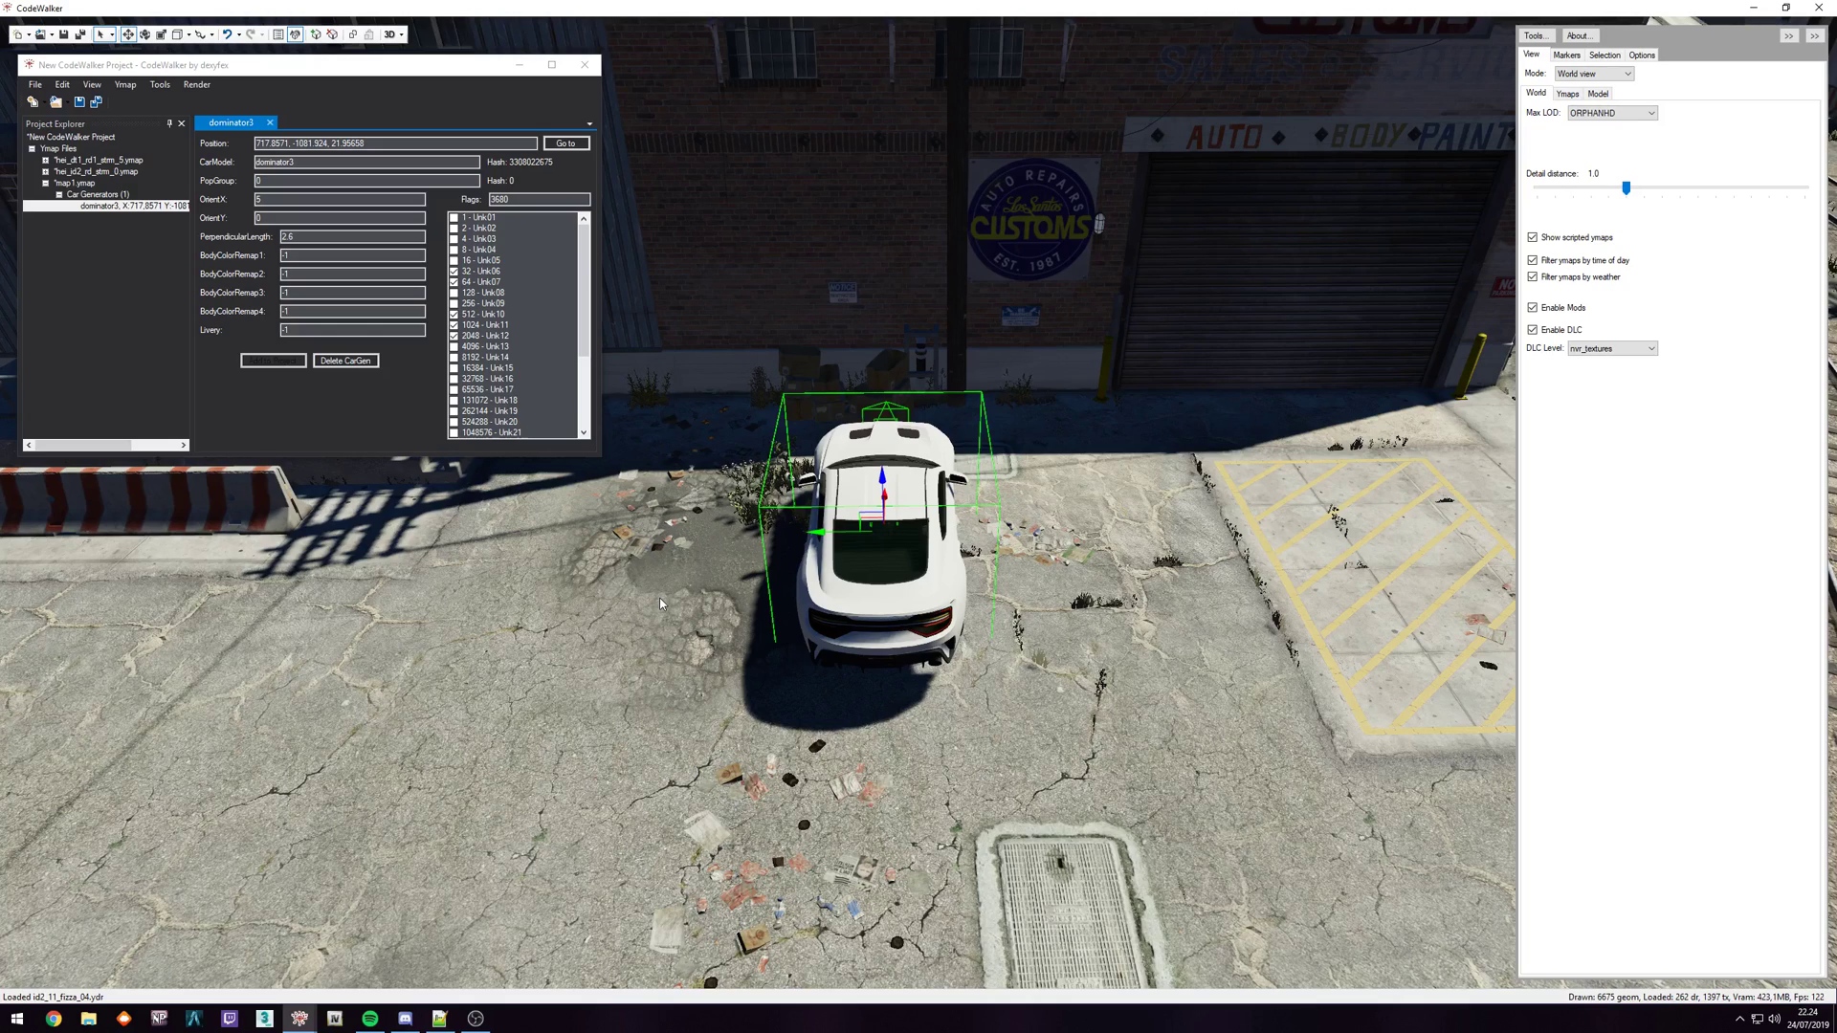
# - Inspect the flags of the trailers2 car generator in the industrial yard
pyautogui.moveTo(1074, 712); pyautogui.dragTo(1360, 622)
pyautogui.press('w')
pyautogui.press('w')
pyautogui.moveTo(1045, 551); pyautogui.dragTo(1181, 637)
pyautogui.press('w')
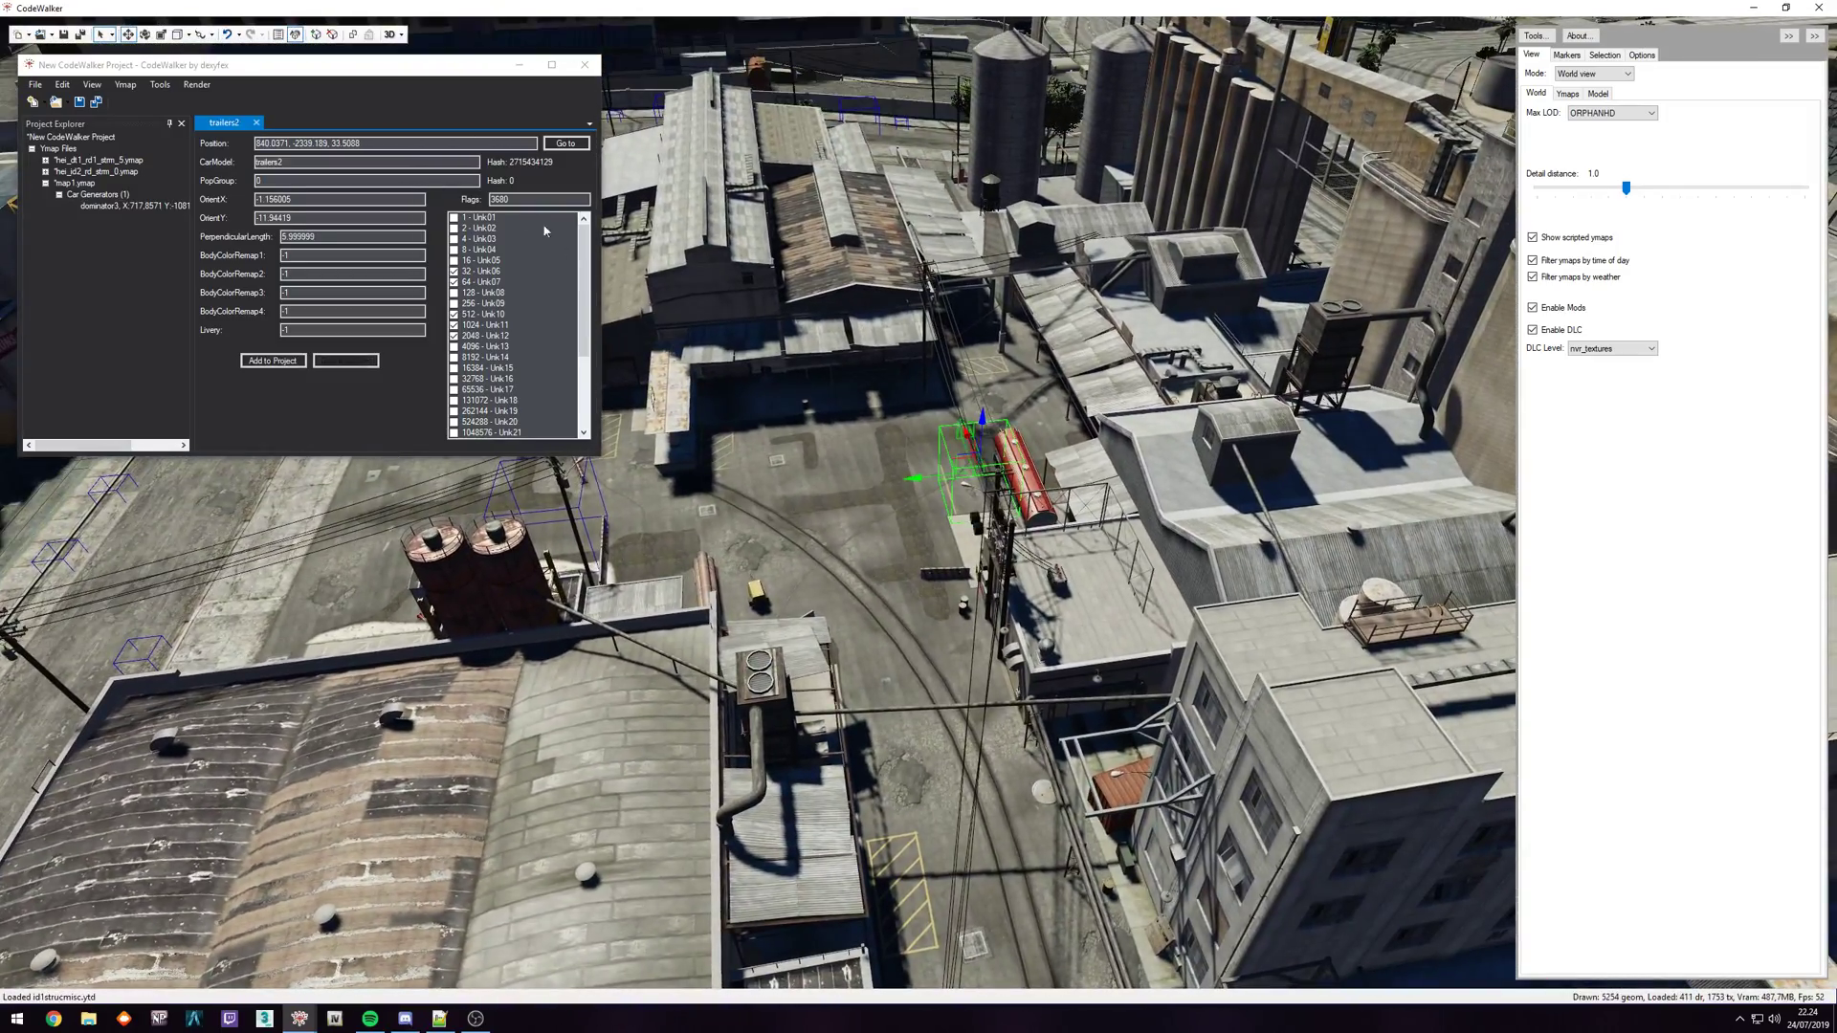
pyautogui.click(433, 209)
# - Compare the properties of the generator beside the red silos with those of the trailers2 generator
pyautogui.rightClick(566, 495)
pyautogui.moveTo(567, 496); pyautogui.dragTo(515, 495)
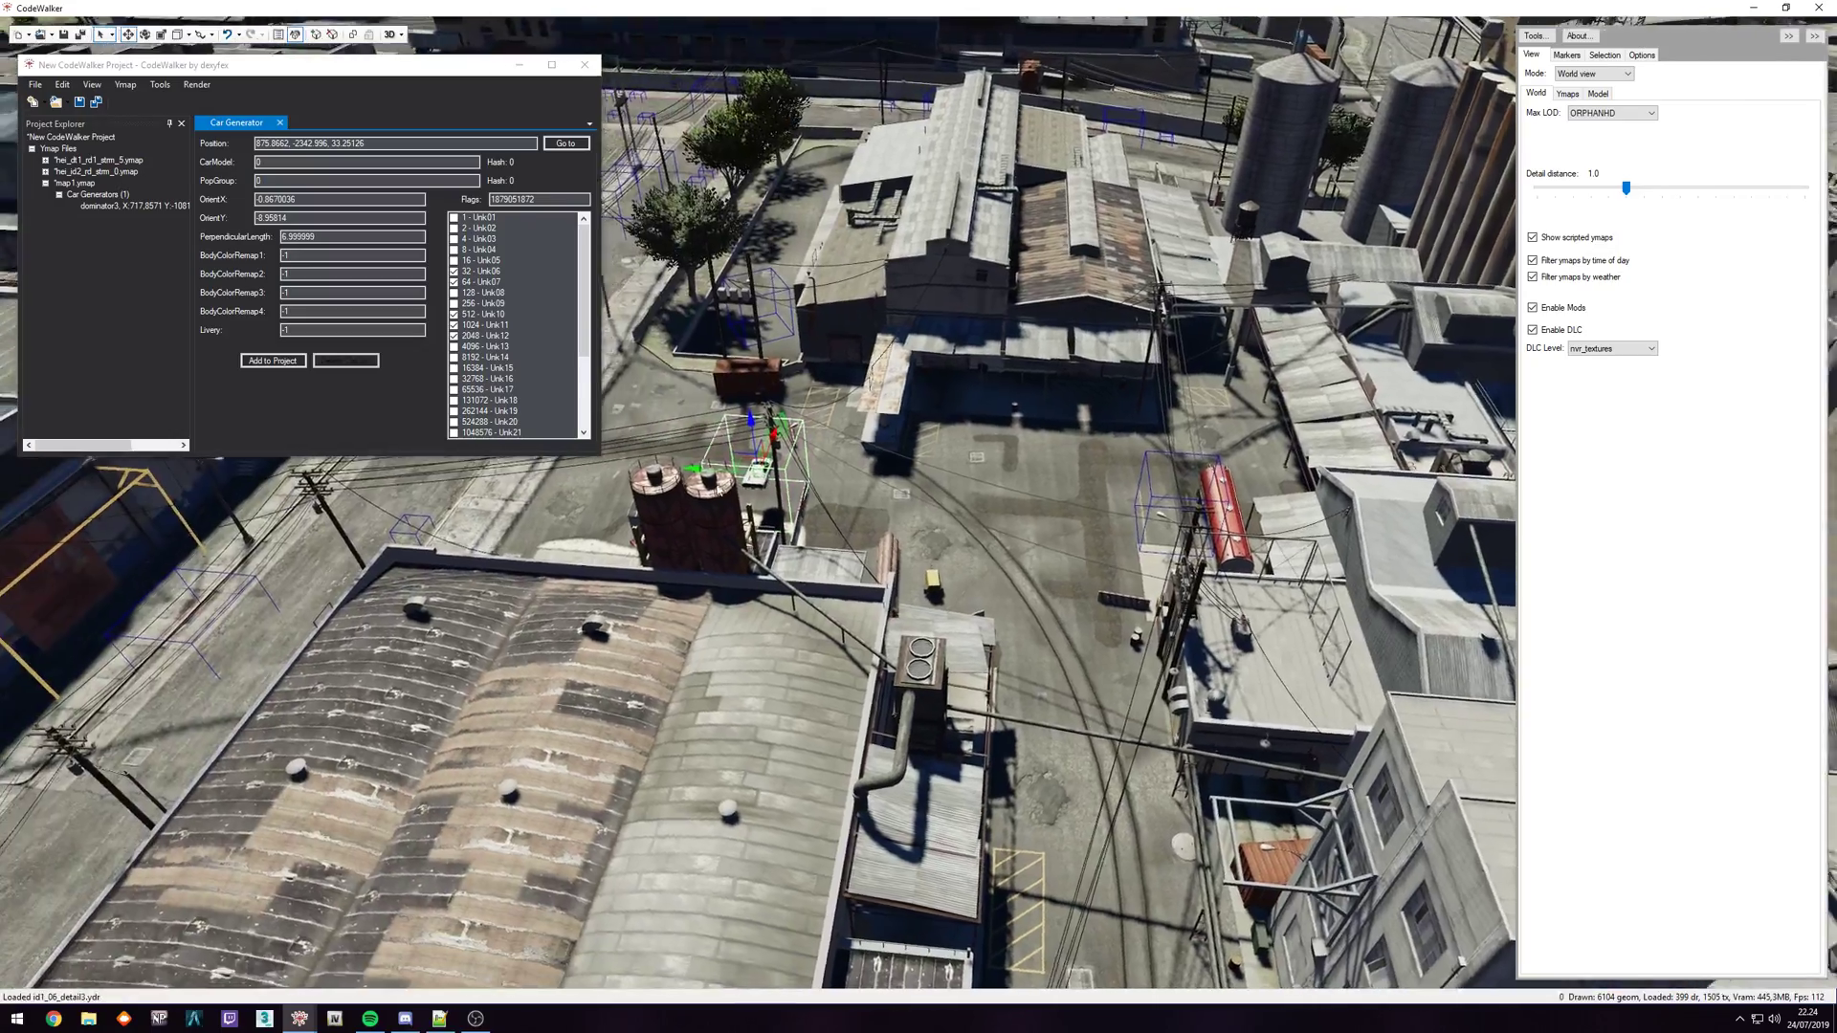
pyautogui.press('w')
pyautogui.moveTo(861, 507); pyautogui.dragTo(855, 574)
pyautogui.click(1204, 251)
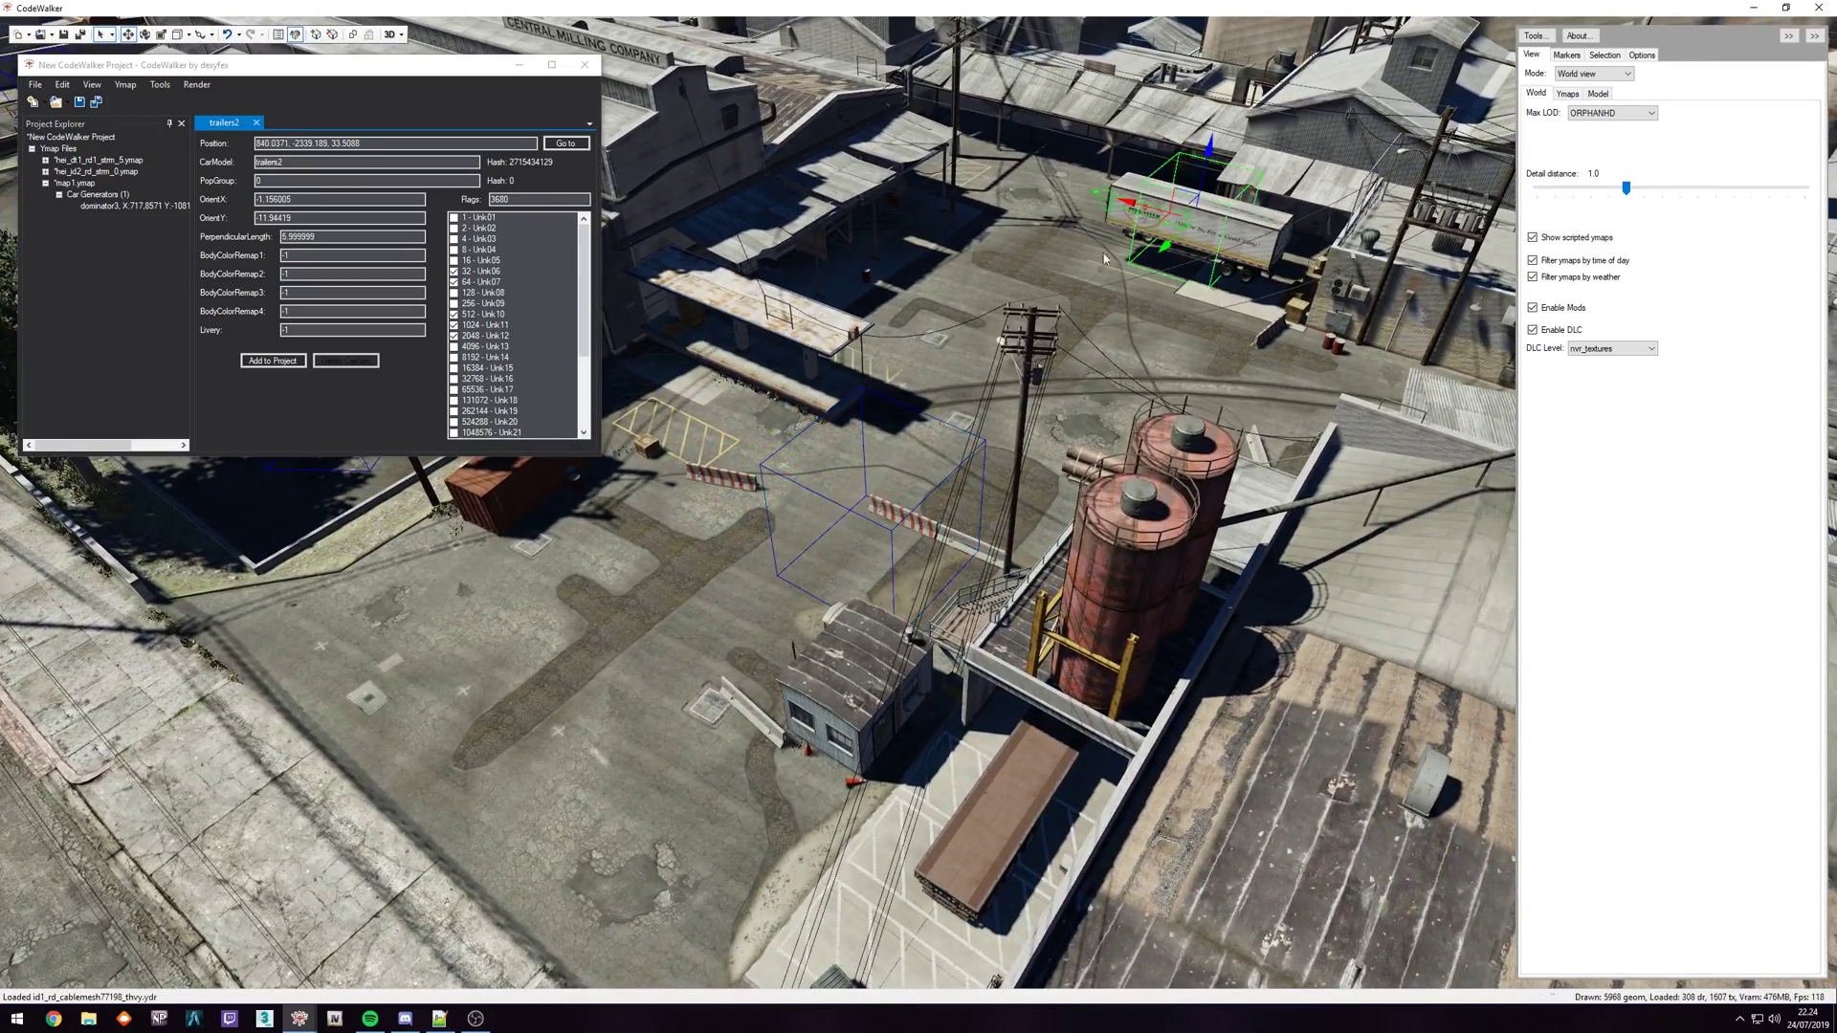
# - Look over the industrial yard and the river canal beyond it for more car generators
pyautogui.press('w')
pyautogui.moveTo(1095, 277); pyautogui.dragTo(1270, 358)
pyautogui.press('s')
pyautogui.moveTo(1034, 605); pyautogui.dragTo(1074, 597)
pyautogui.press('s')
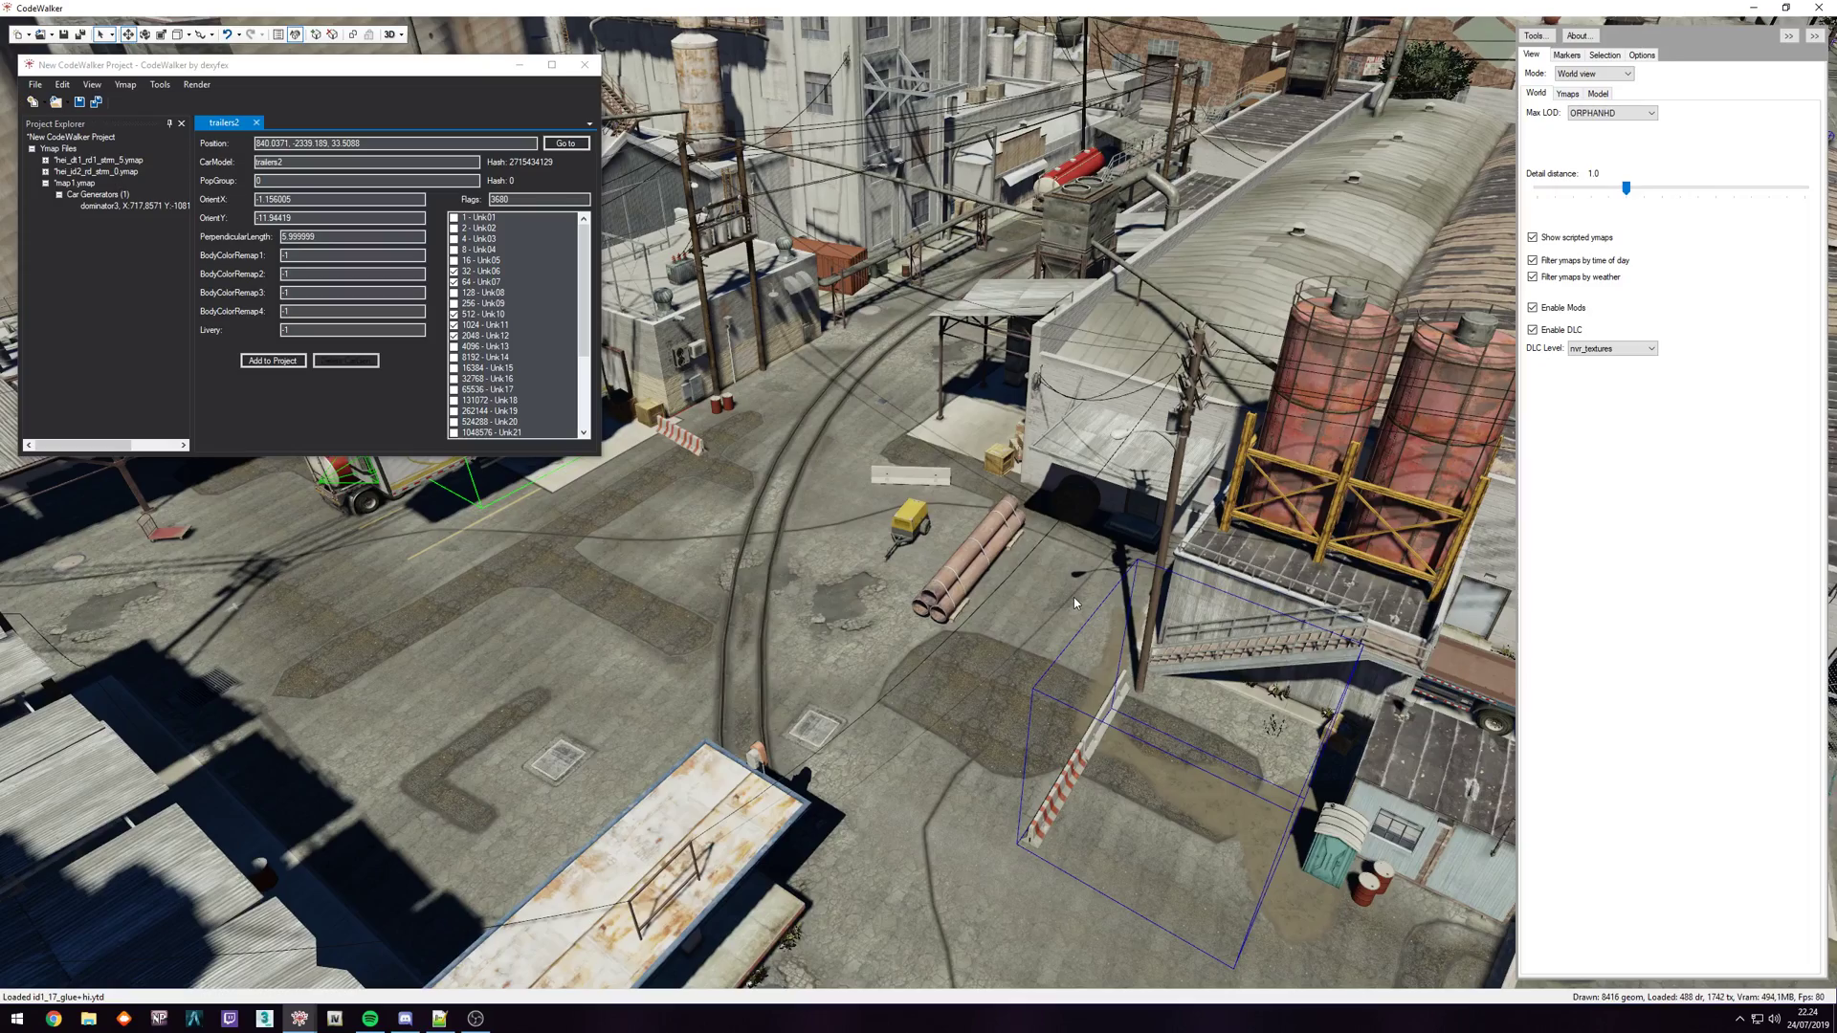
pyautogui.moveTo(830, 576); pyautogui.dragTo(831, 490)
pyautogui.press('w')
pyautogui.press('w')
pyautogui.press('w')
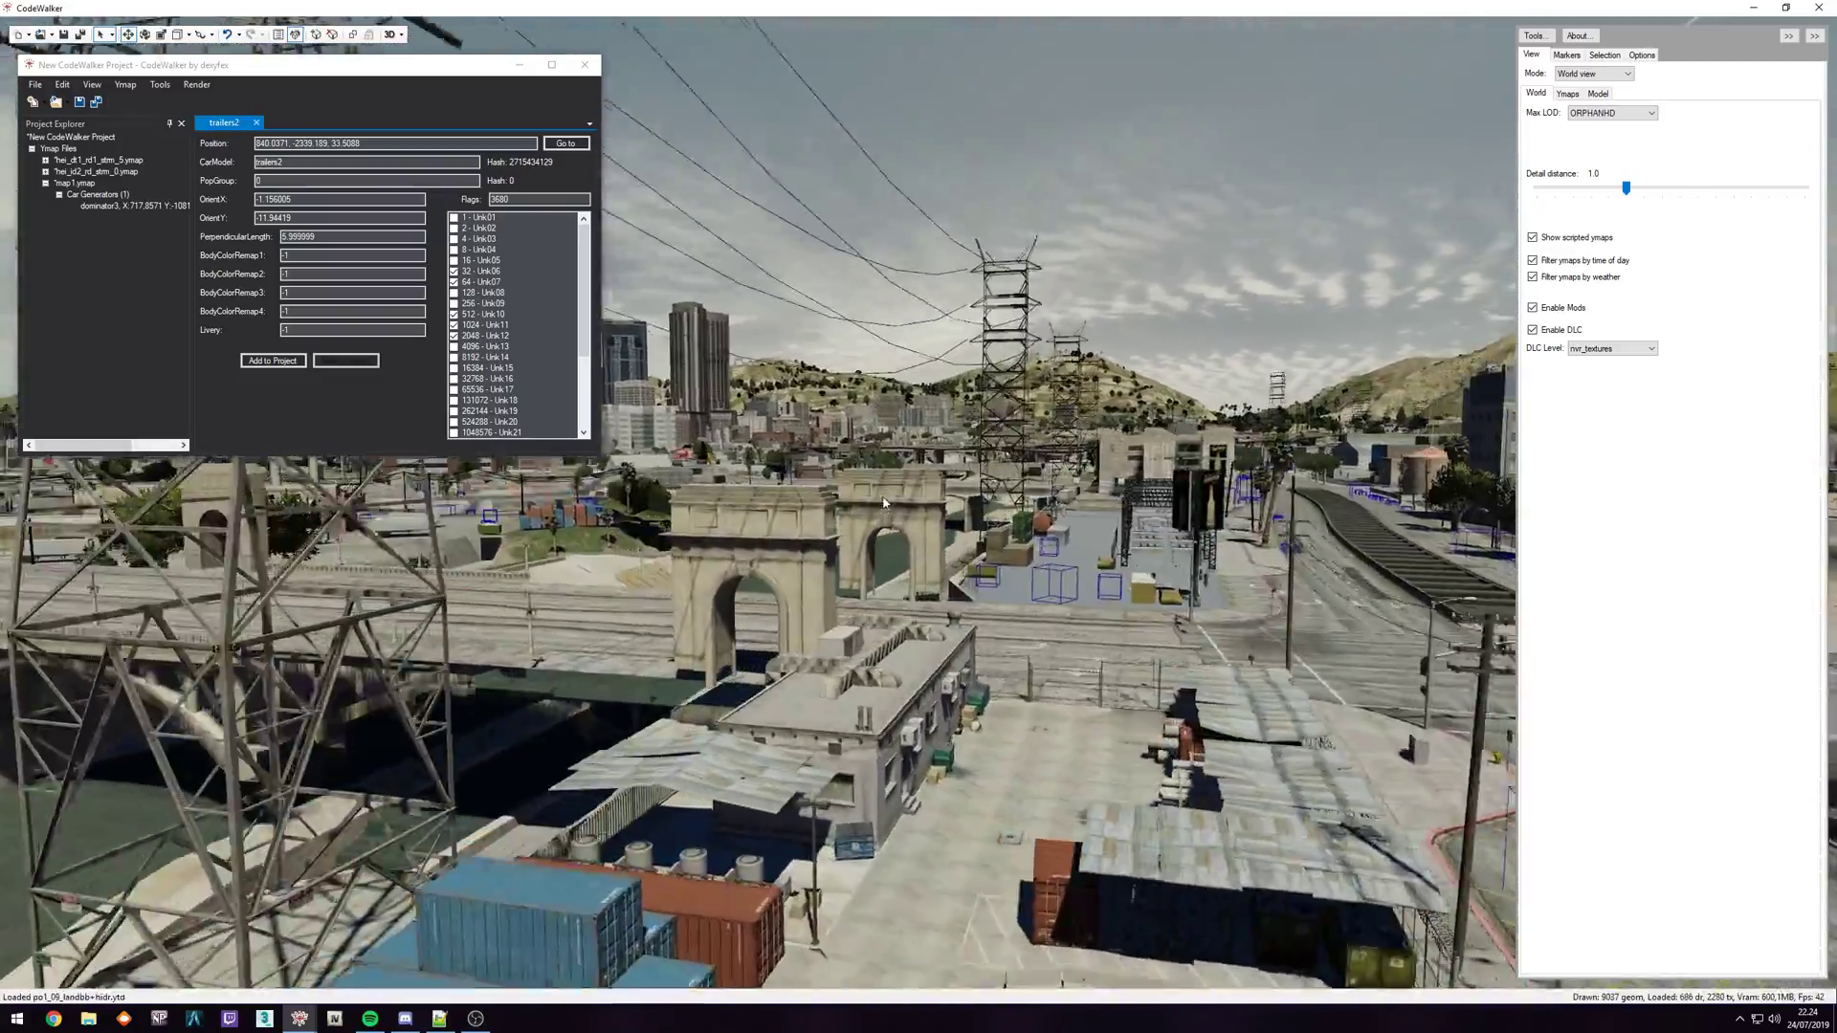
pyautogui.press('w')
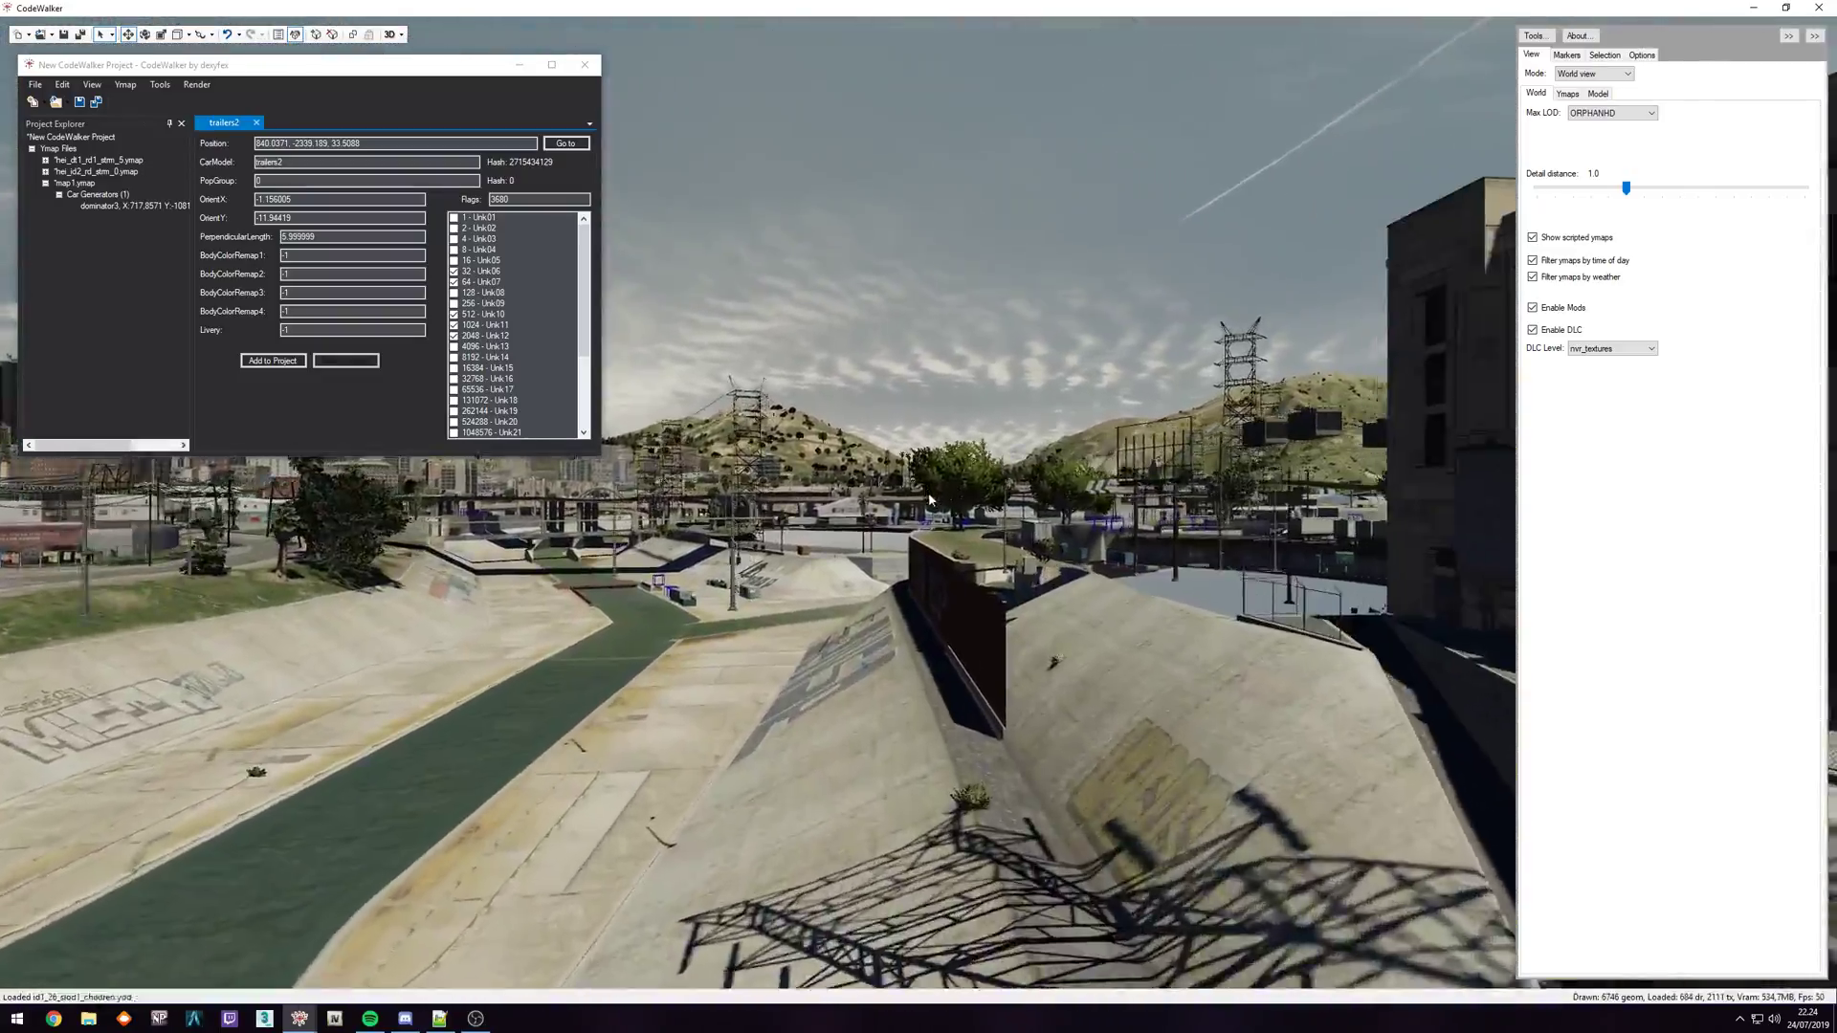
# - Return to the dominator3 car generator at Los Santos Customs and bring its parked car into view
pyautogui.moveTo(931, 501); pyautogui.dragTo(912, 561)
pyautogui.press('a')
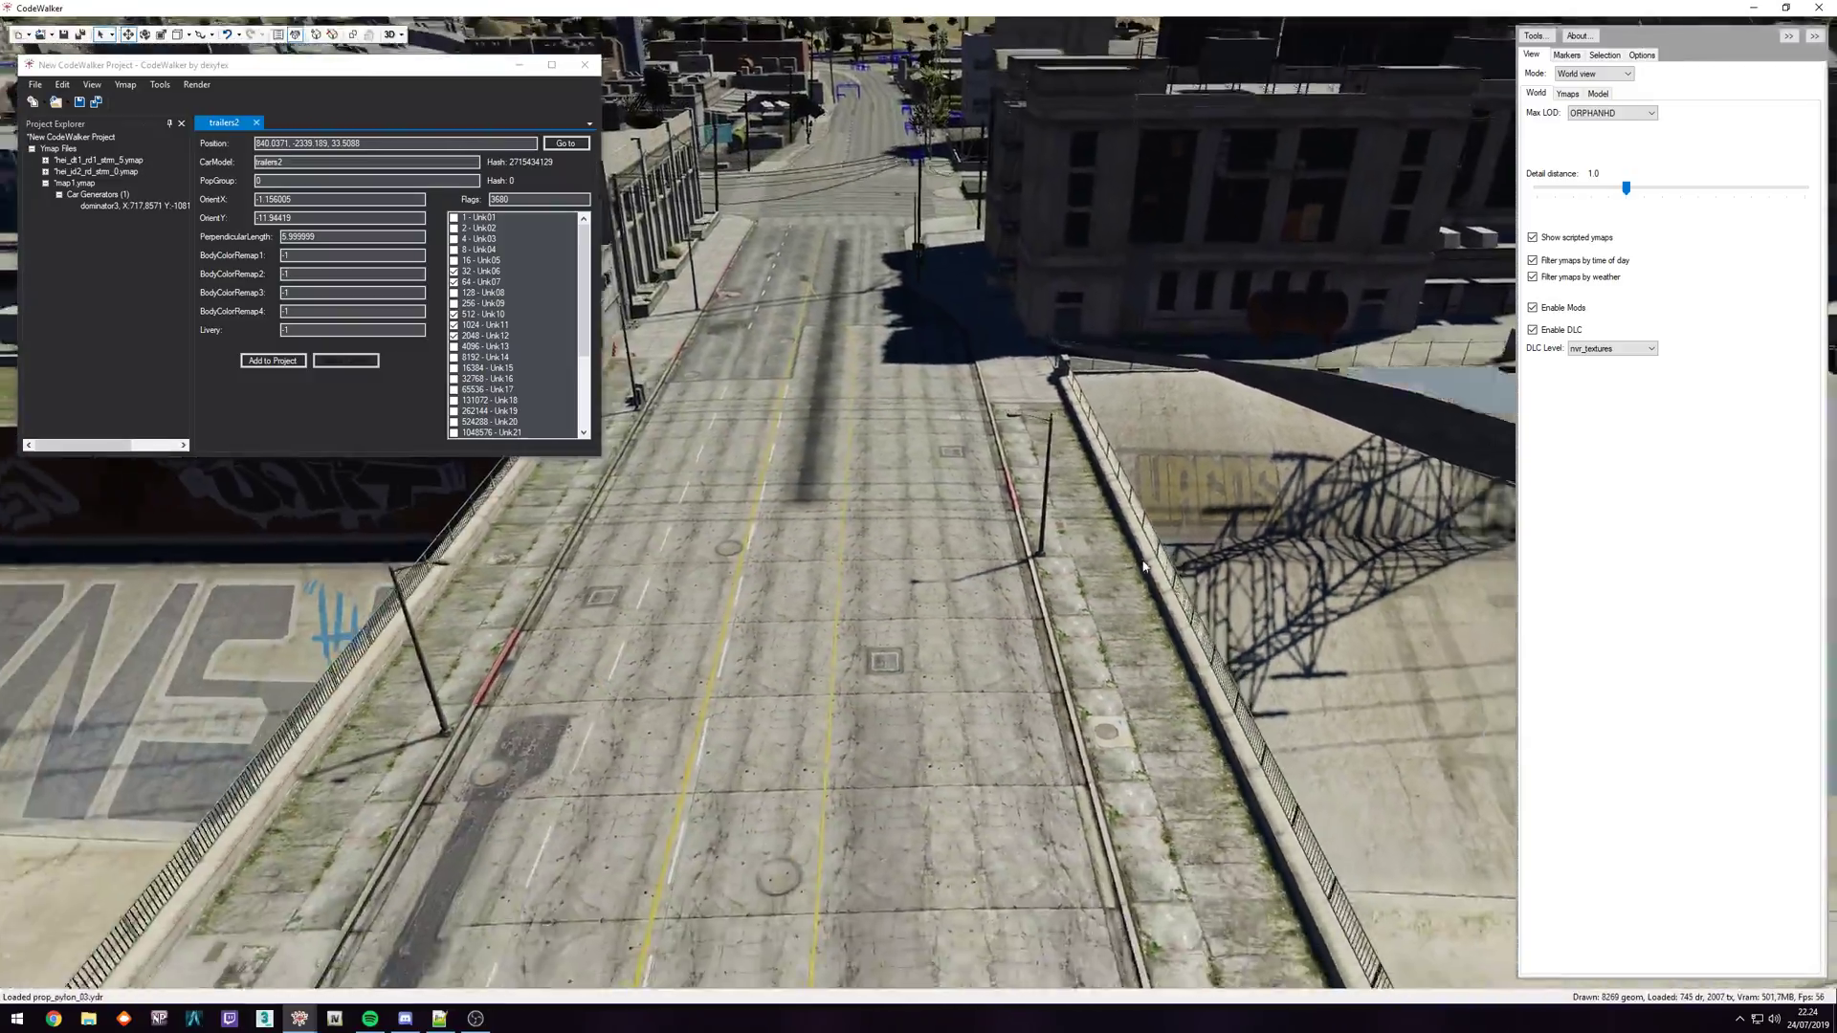
pyautogui.press('w')
pyautogui.press('s')
pyautogui.press('a')
pyautogui.press('w')
pyautogui.press('w')
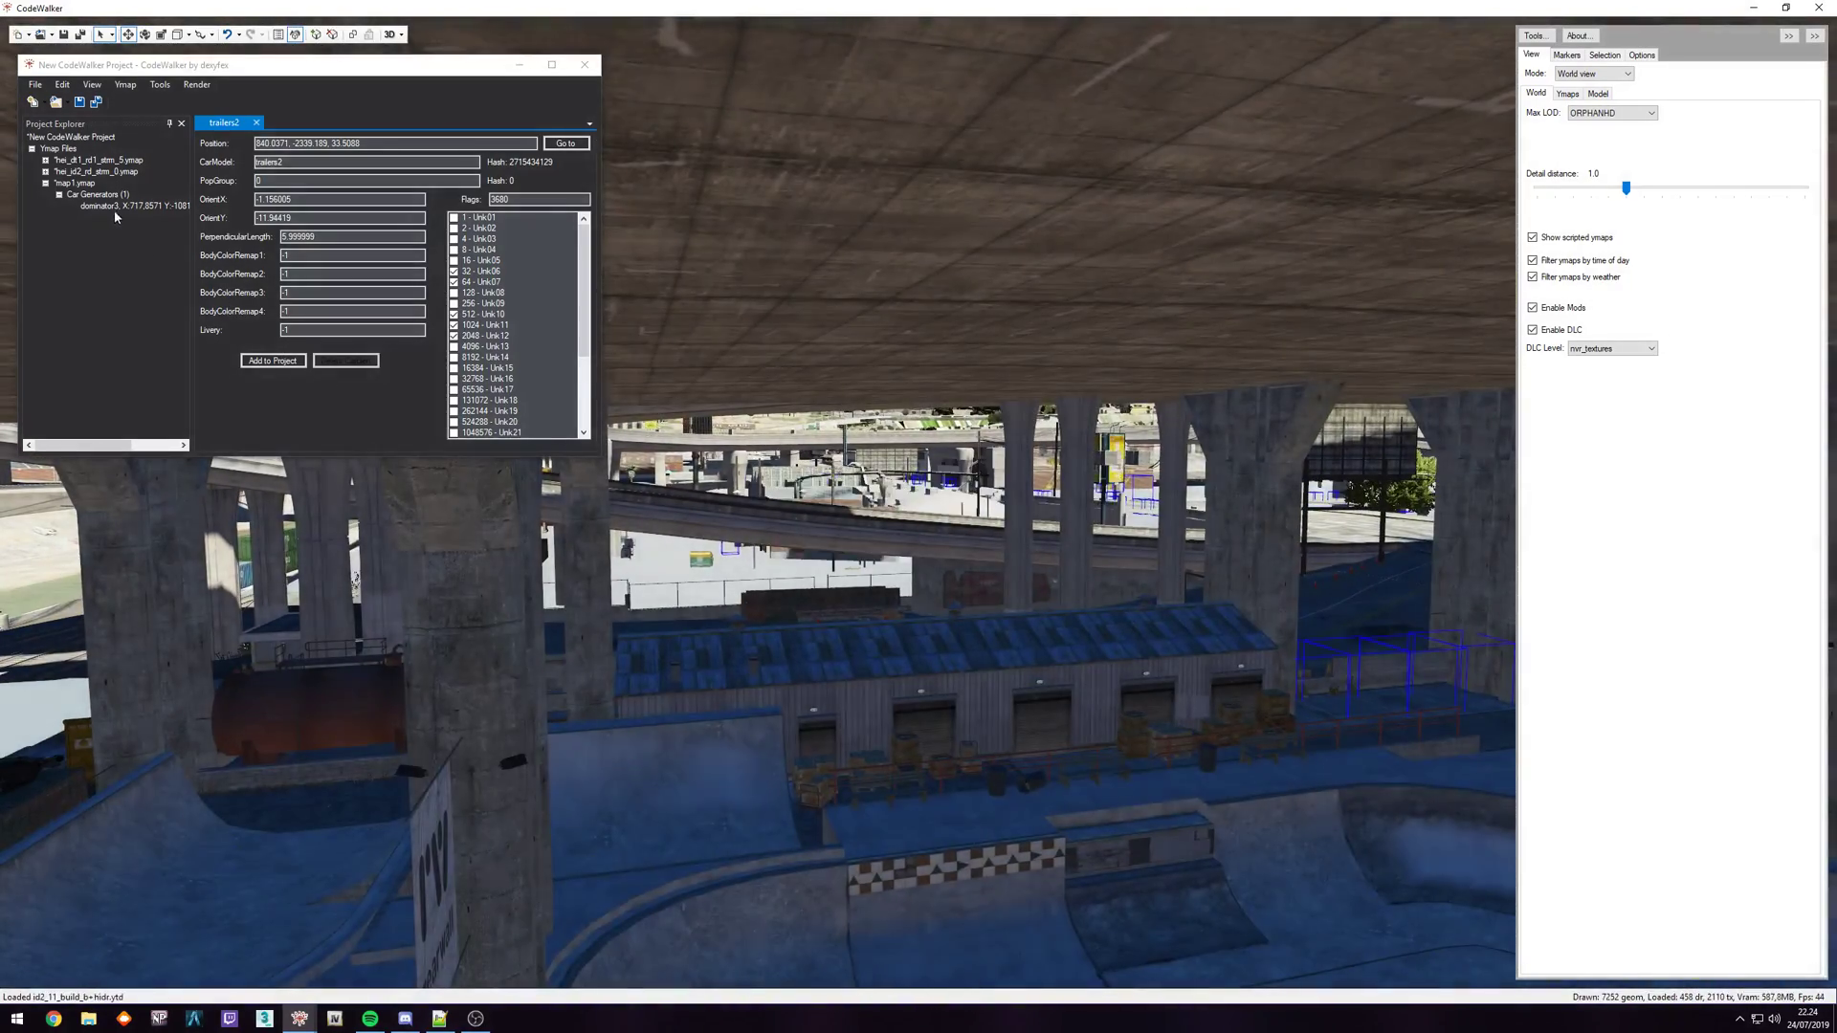
pyautogui.click(123, 205)
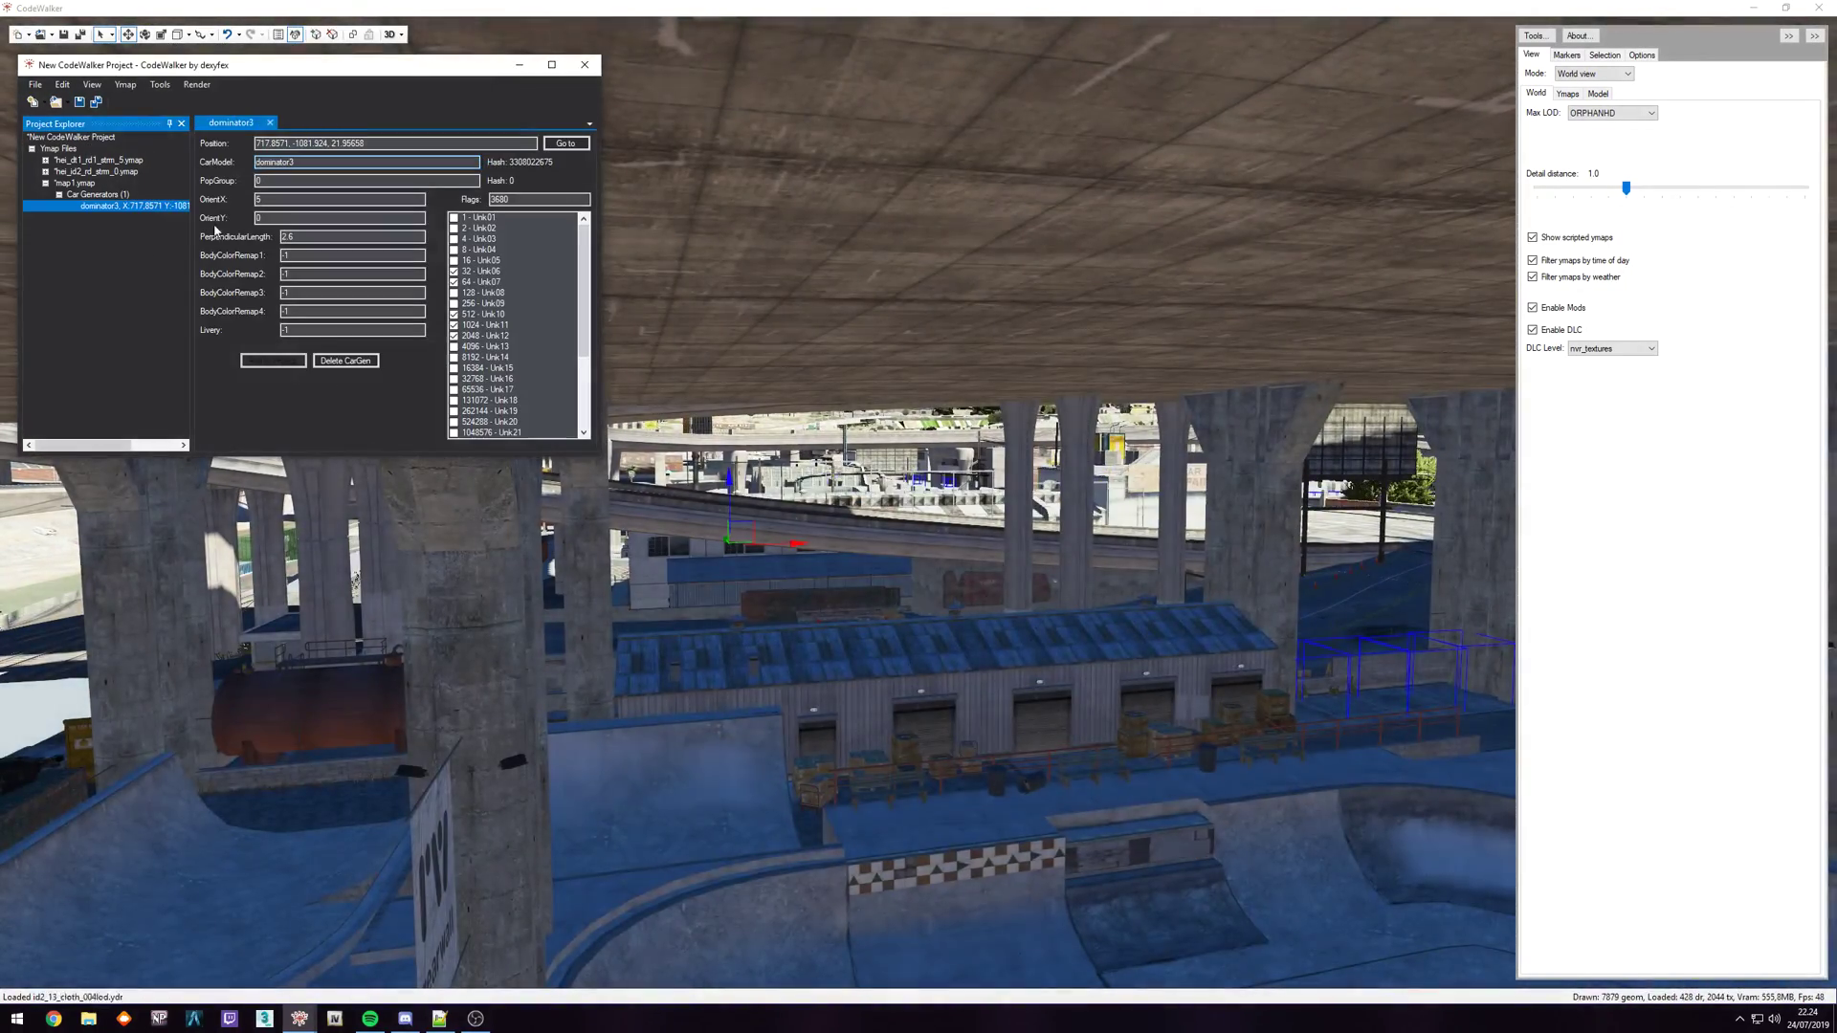
pyautogui.click(565, 143)
pyautogui.moveTo(871, 429); pyautogui.dragTo(912, 500)
pyautogui.press('s')
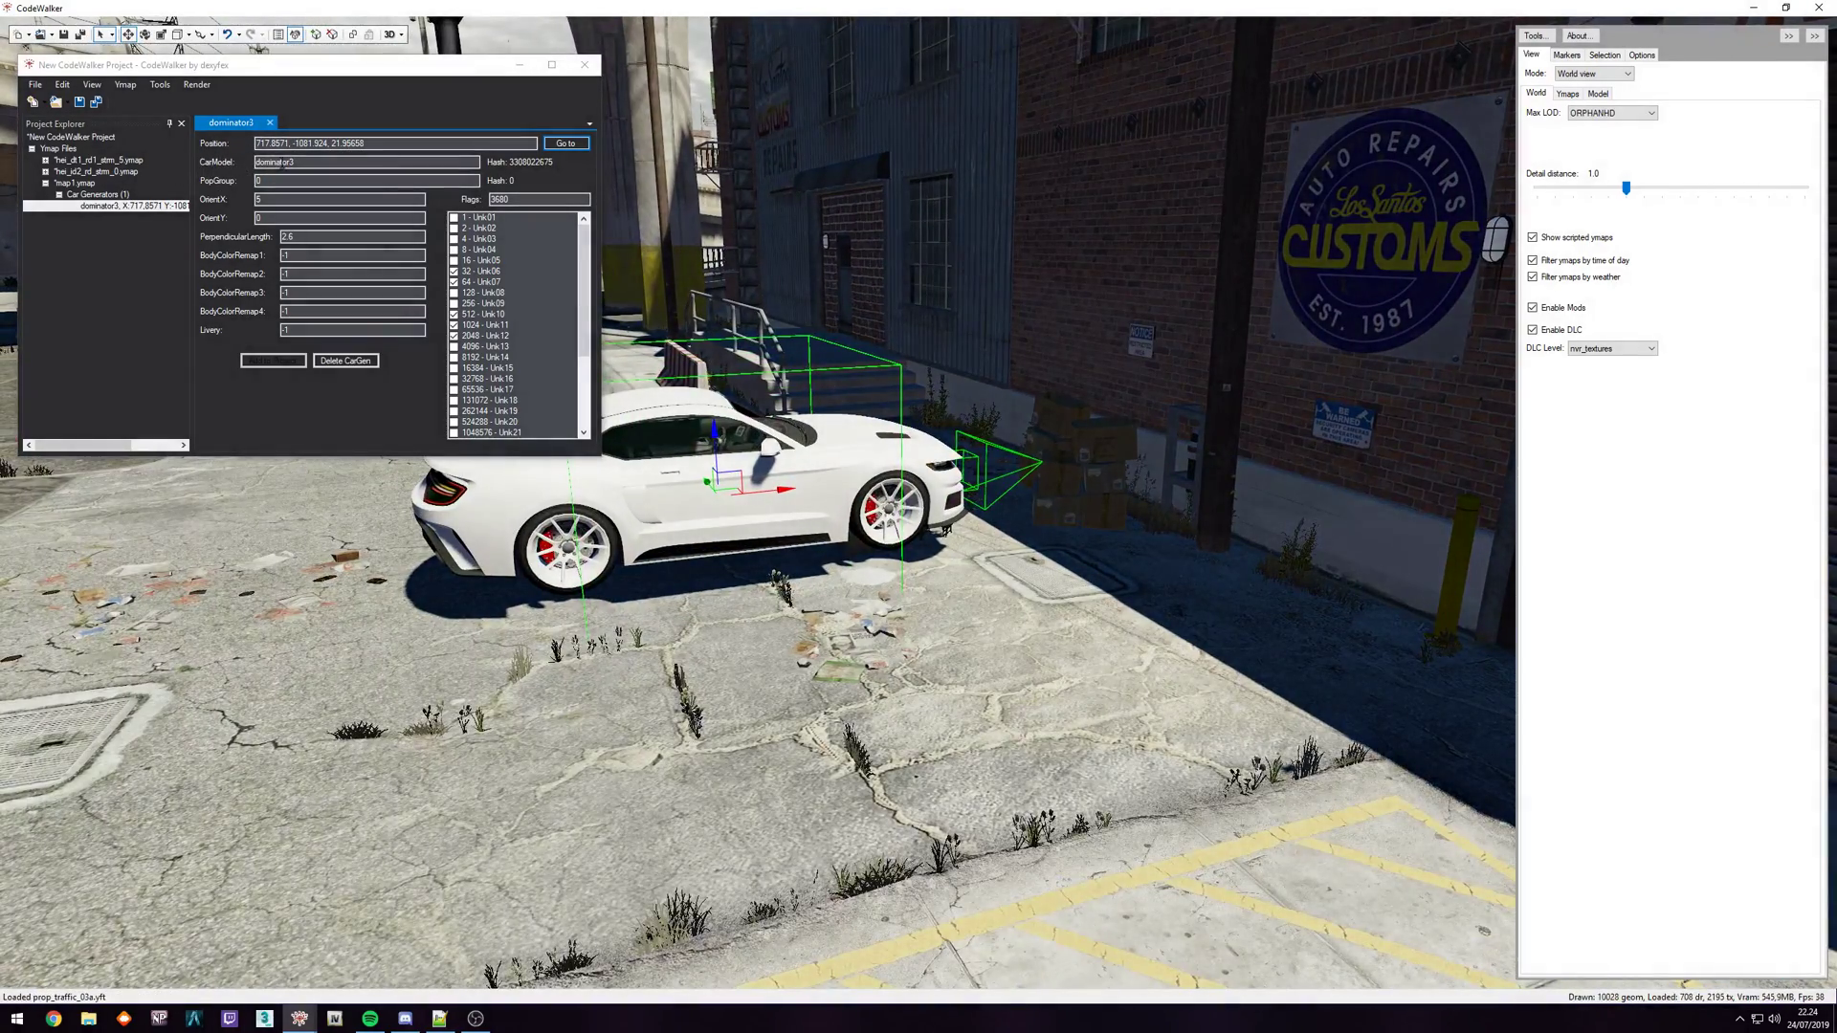
# - Clear the generator's car model to 0 and set its PopGroup to police
pyautogui.moveTo(256, 163); pyautogui.dragTo(304, 177)
pyautogui.press('BackSpace')
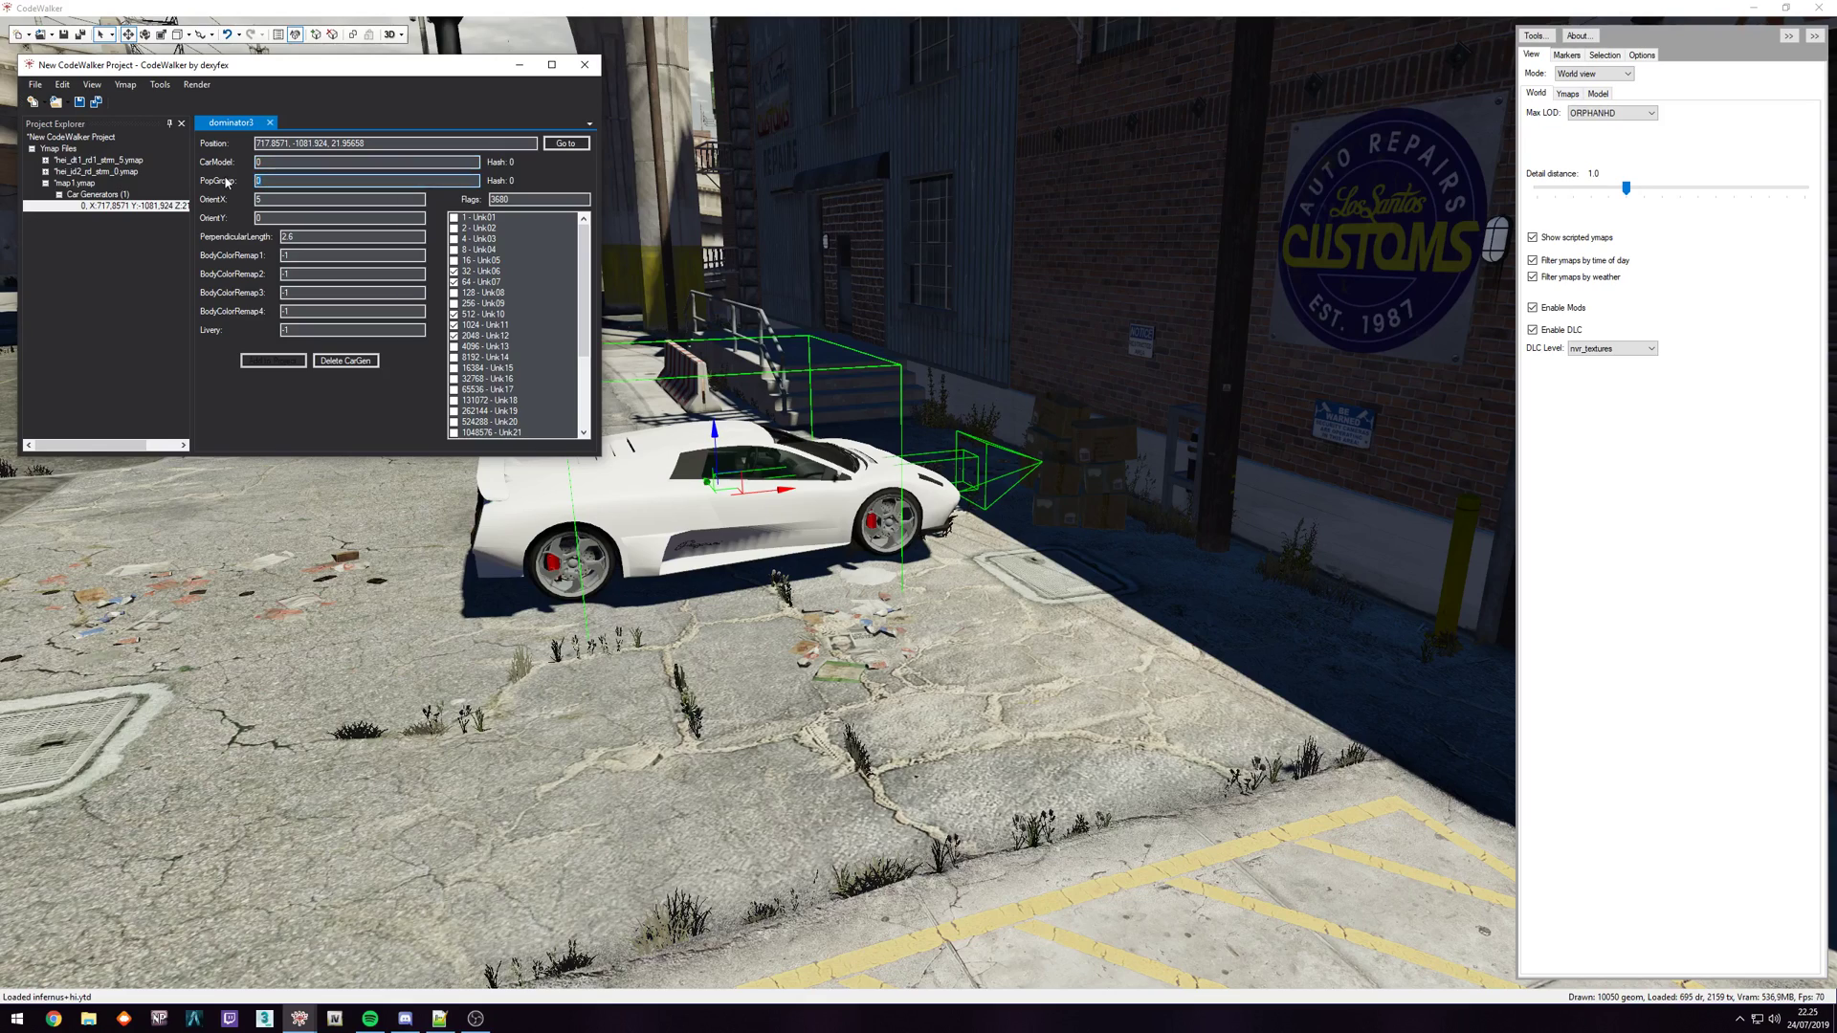
pyautogui.write('police')
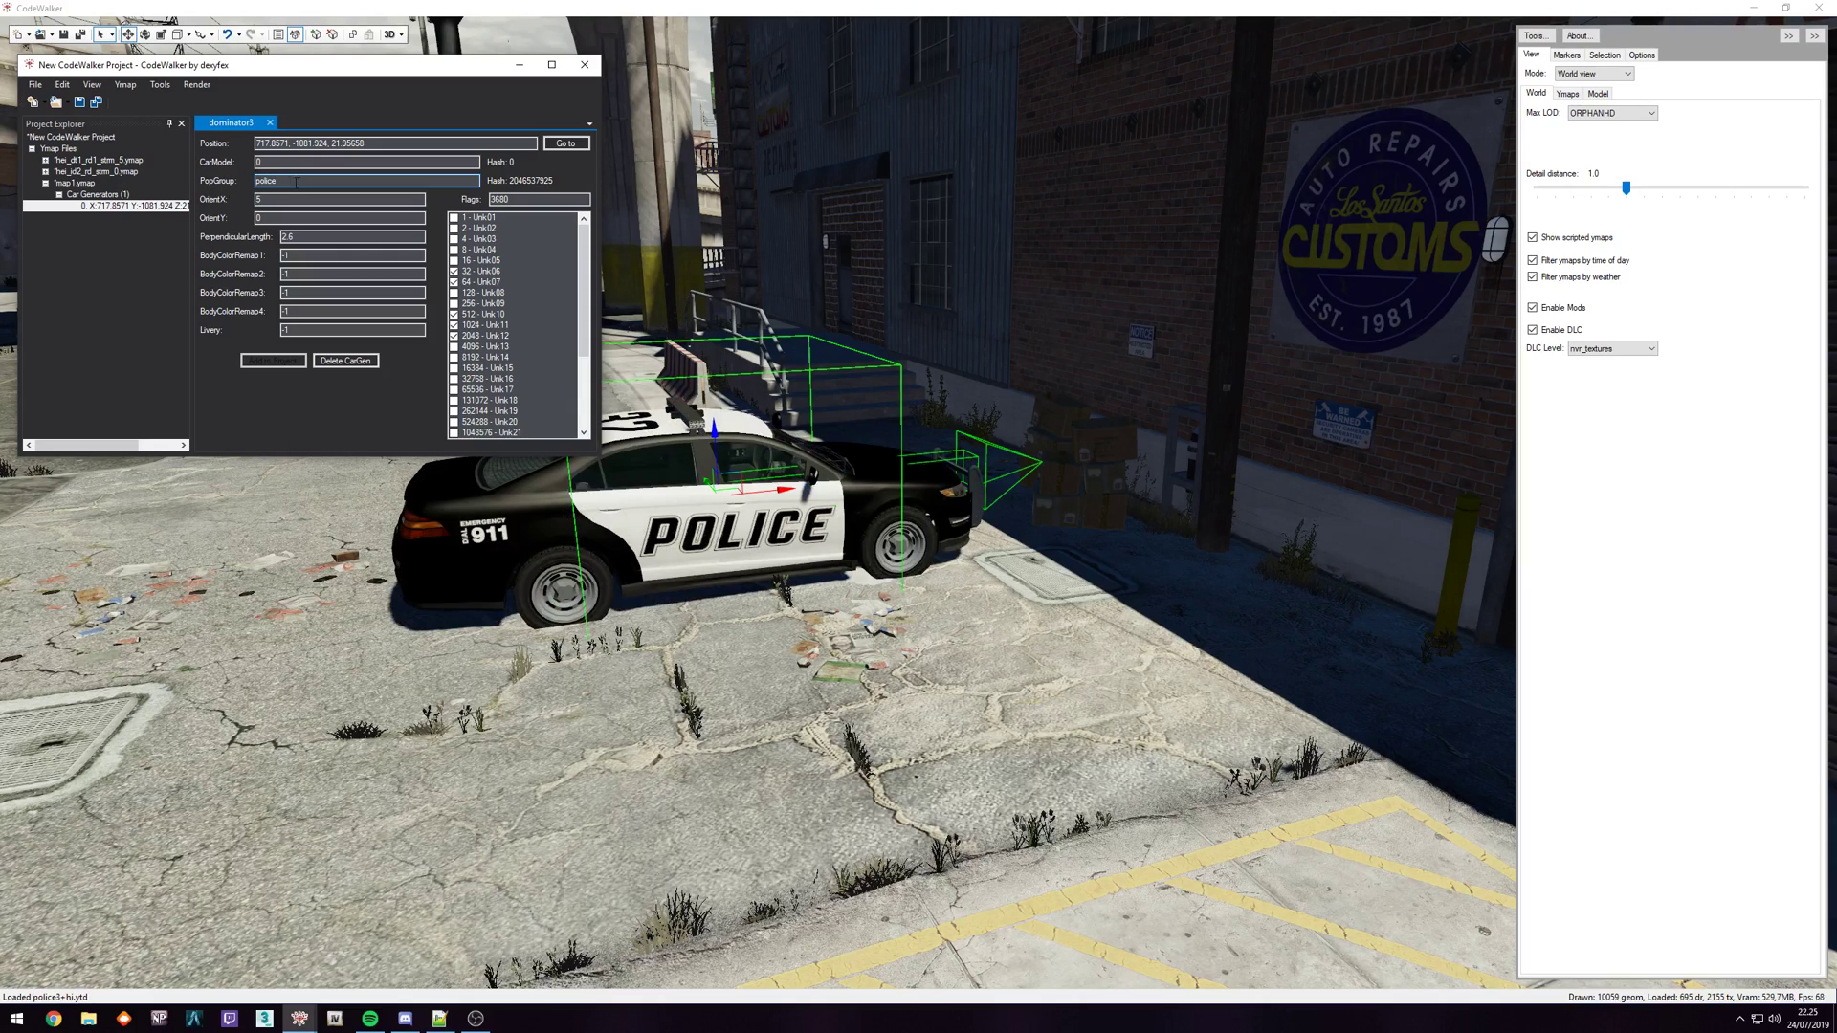
# - Raise the car generator slightly along the vertical axis to a Z position of about 22.14
pyautogui.moveTo(708, 435); pyautogui.dragTo(713, 410)
pyautogui.moveTo(970, 525); pyautogui.dragTo(968, 564)
pyautogui.scroll(-5, 969, 565)
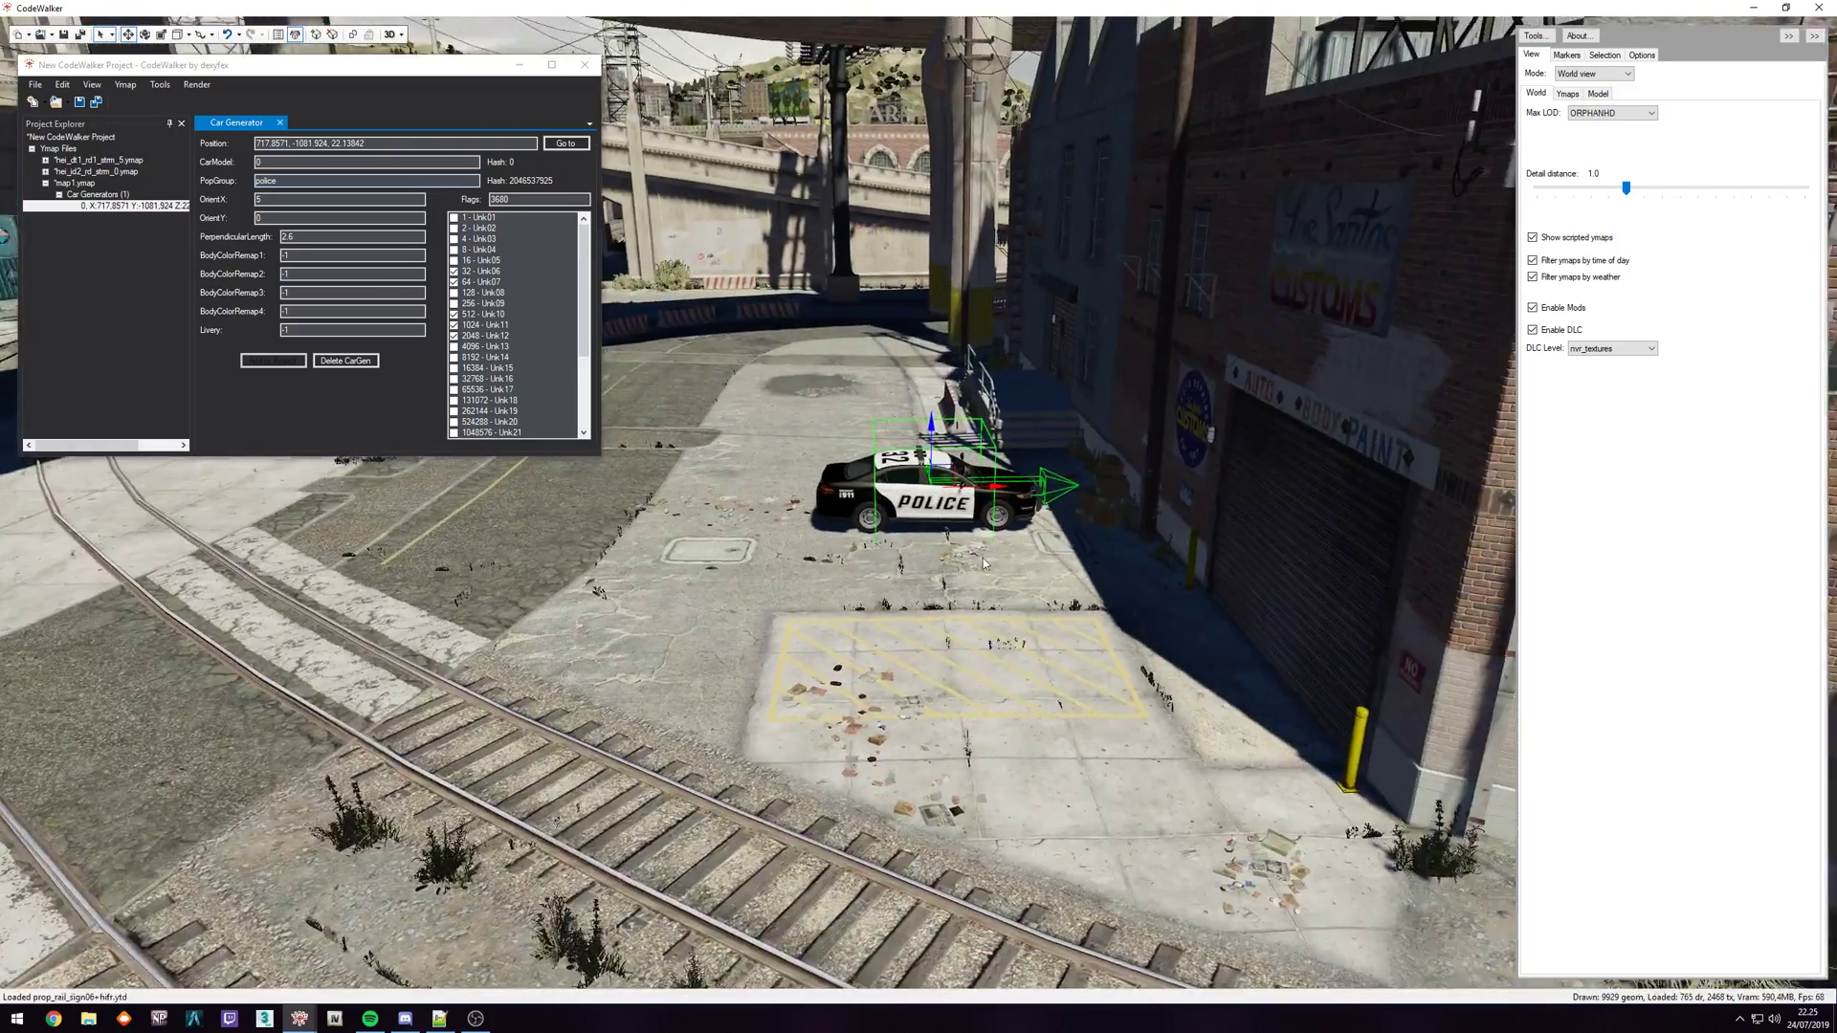
pyautogui.scroll(6, 969, 565)
# - Try police as the generator's car model, and reset both the car model and PopGroup to 0
pyautogui.click(209, 169)
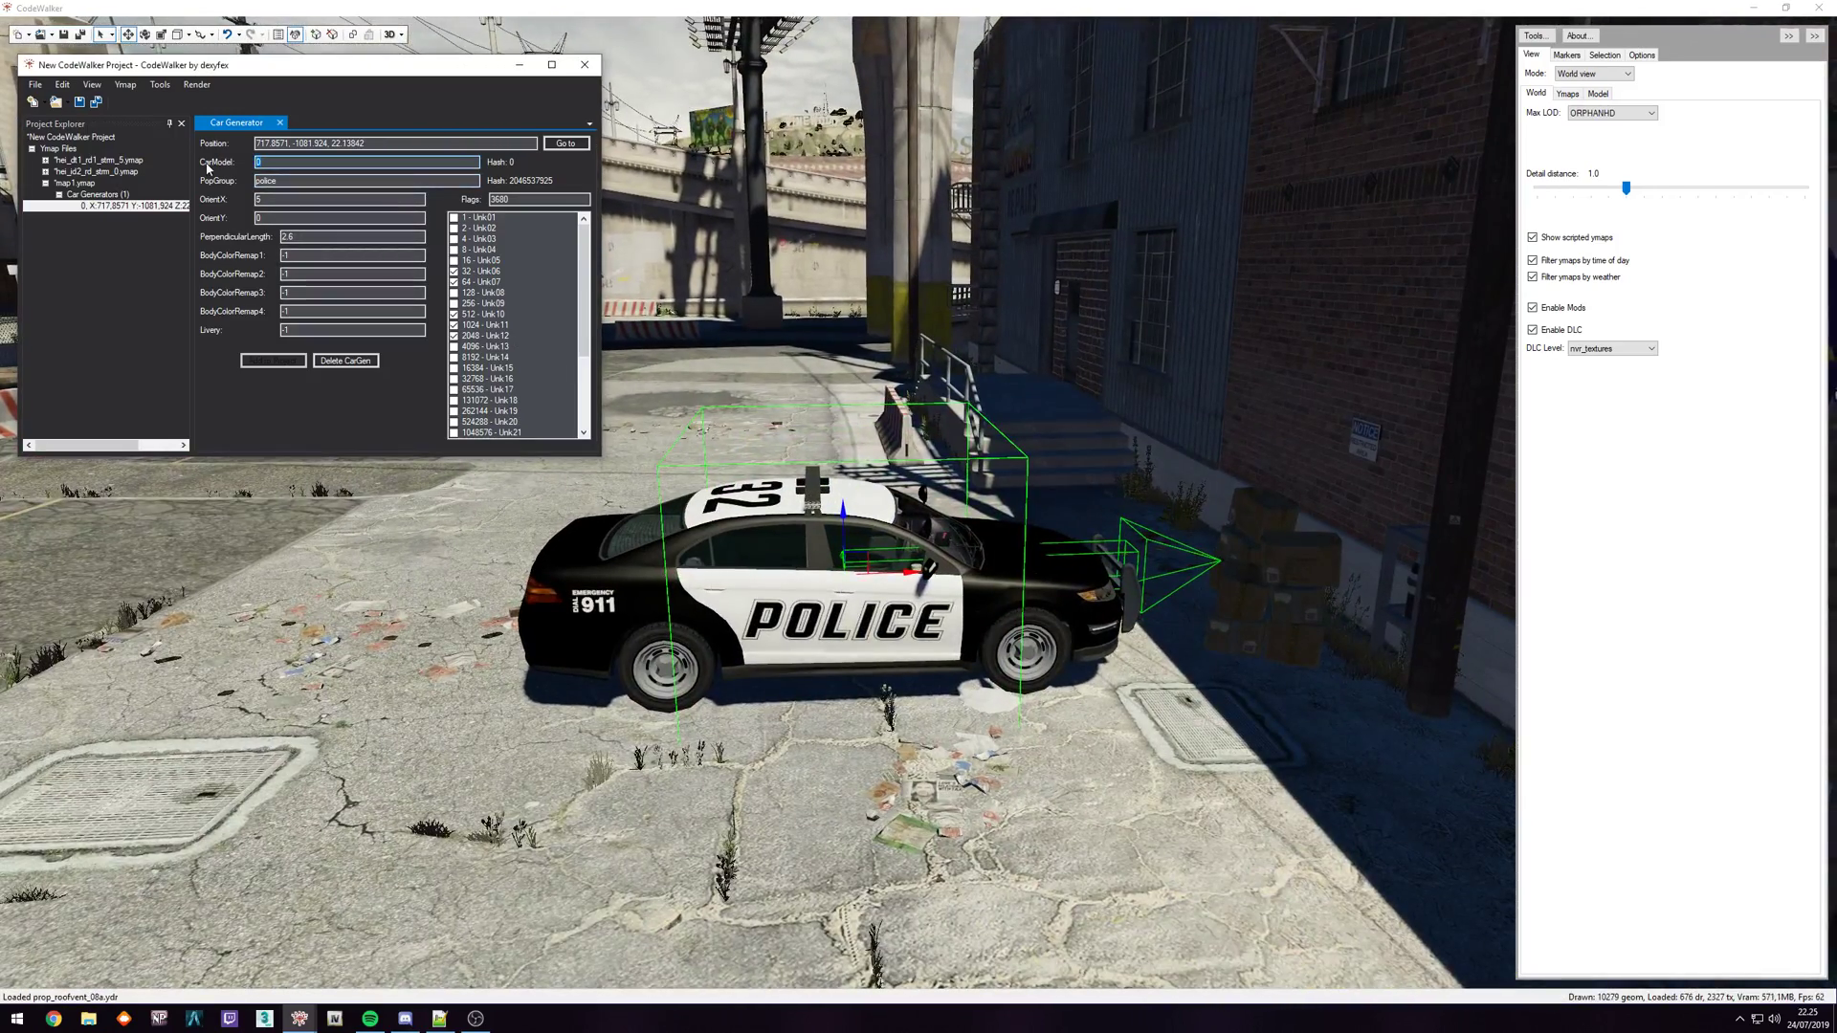
pyautogui.write('police')
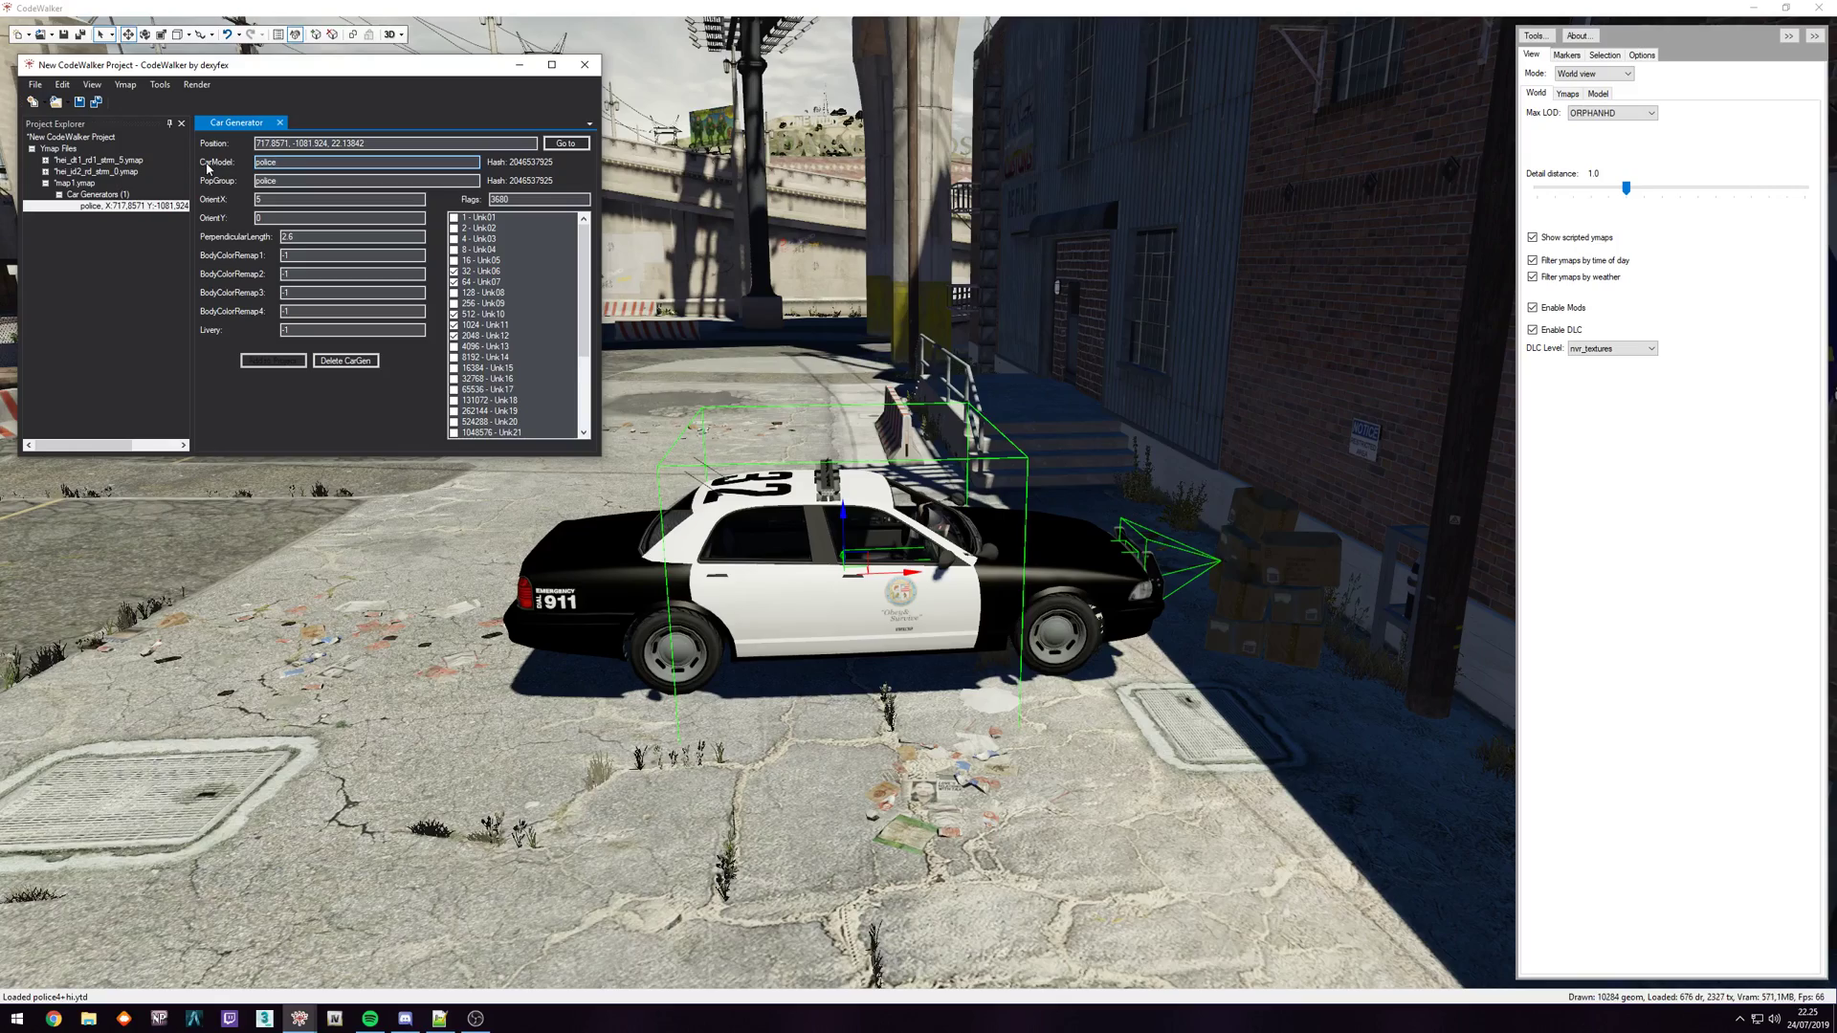
pyautogui.write('0')
pyautogui.press('Tab')
pyautogui.write('0')
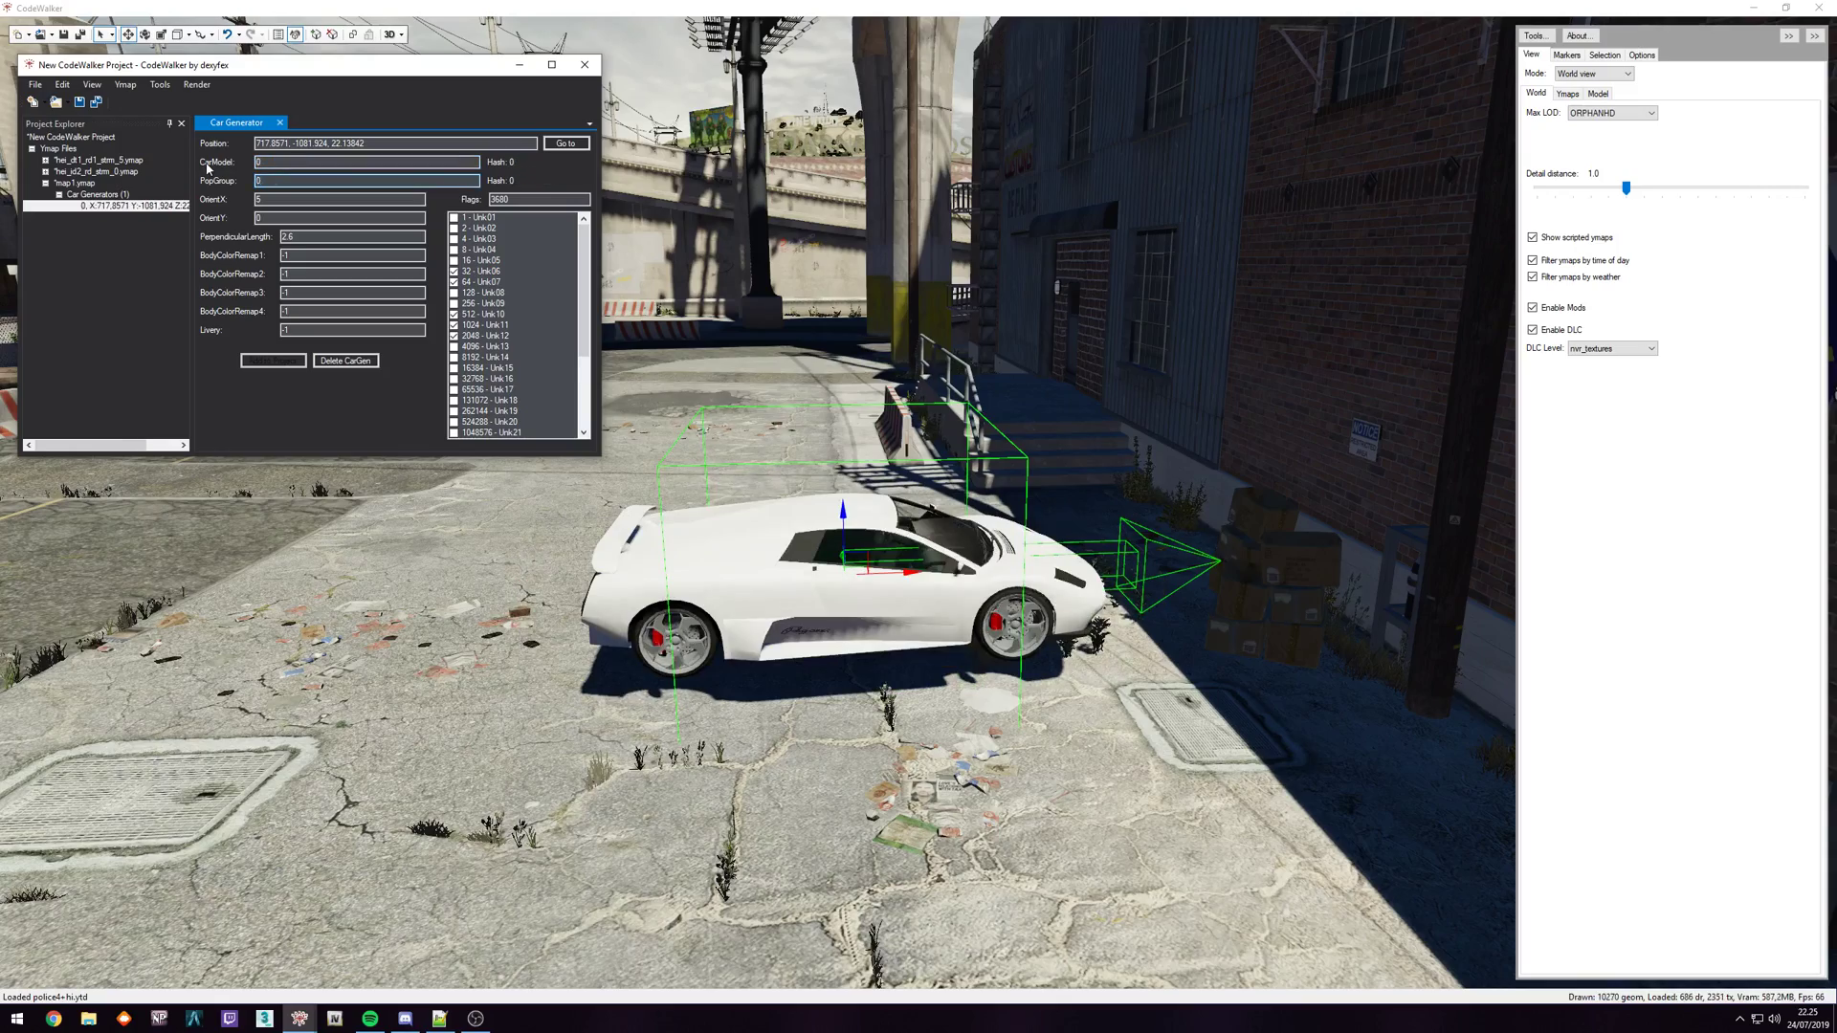
# - Set the car generator's model to dominator3
pyautogui.moveTo(1019, 765); pyautogui.dragTo(1139, 833)
pyautogui.scroll(-10, 1038, 795)
pyautogui.scroll(5, 1037, 800)
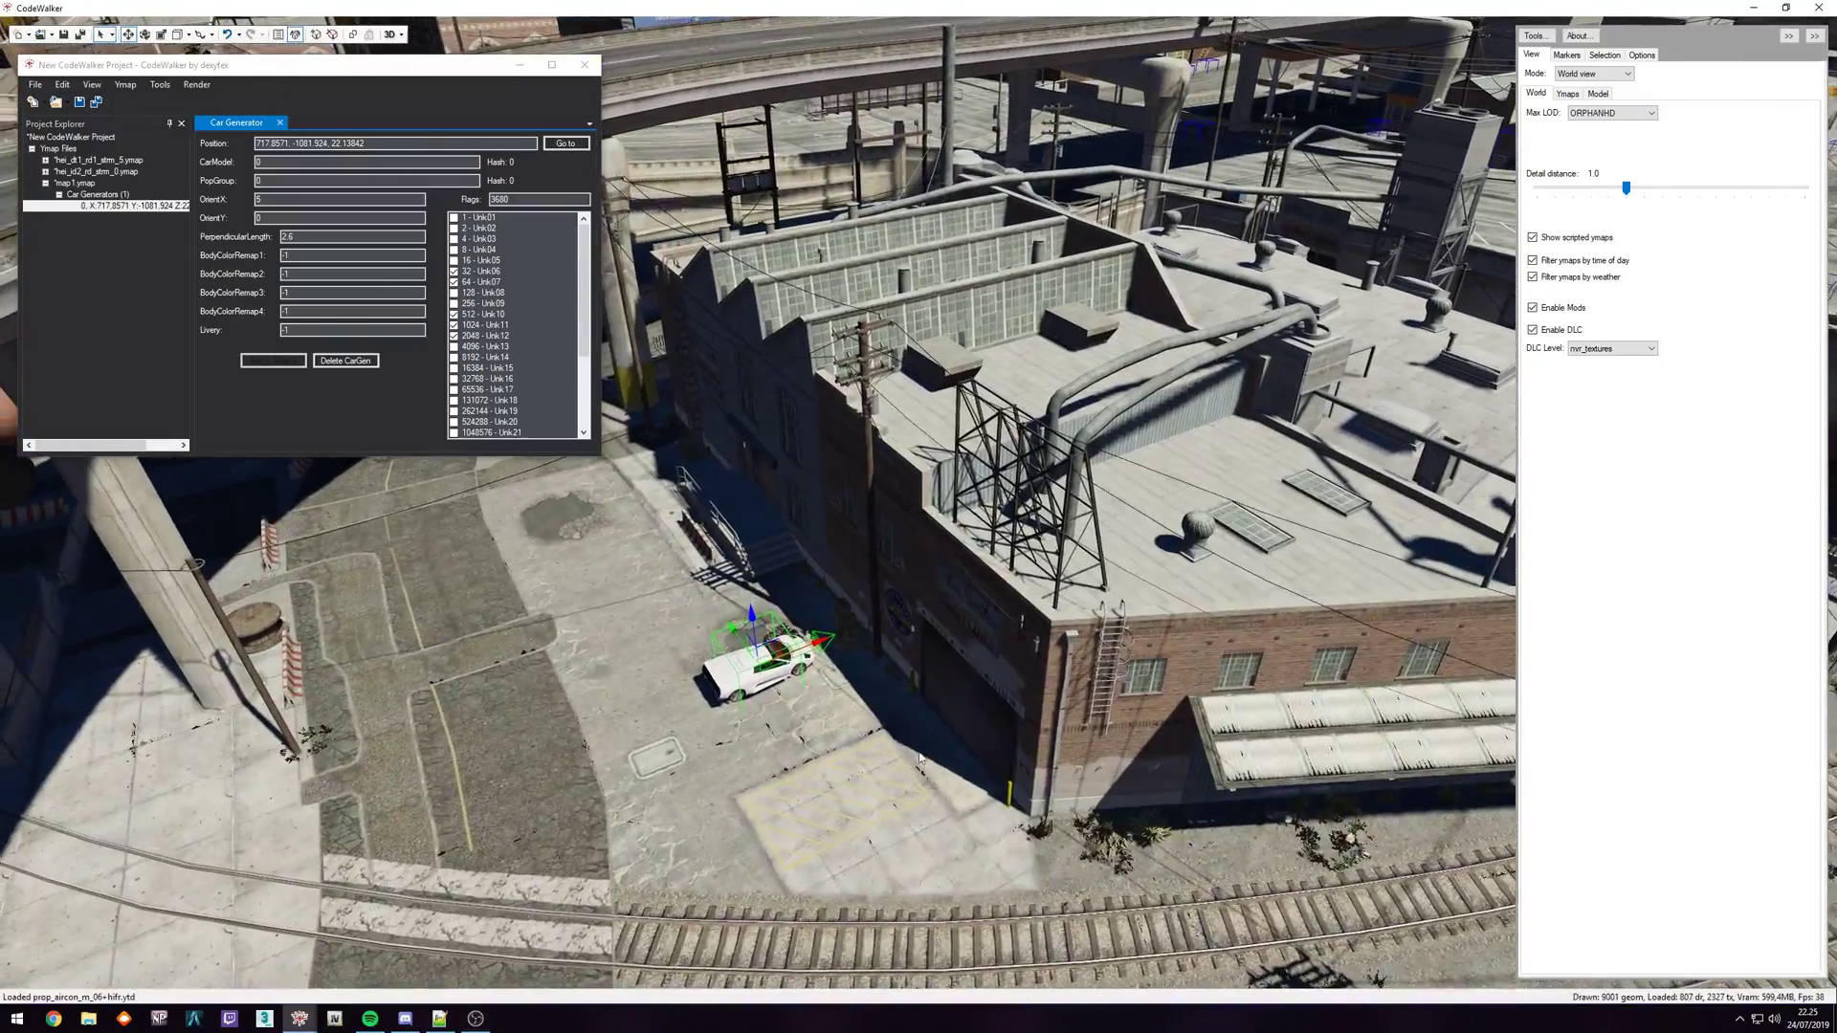
pyautogui.scroll(5, 925, 744)
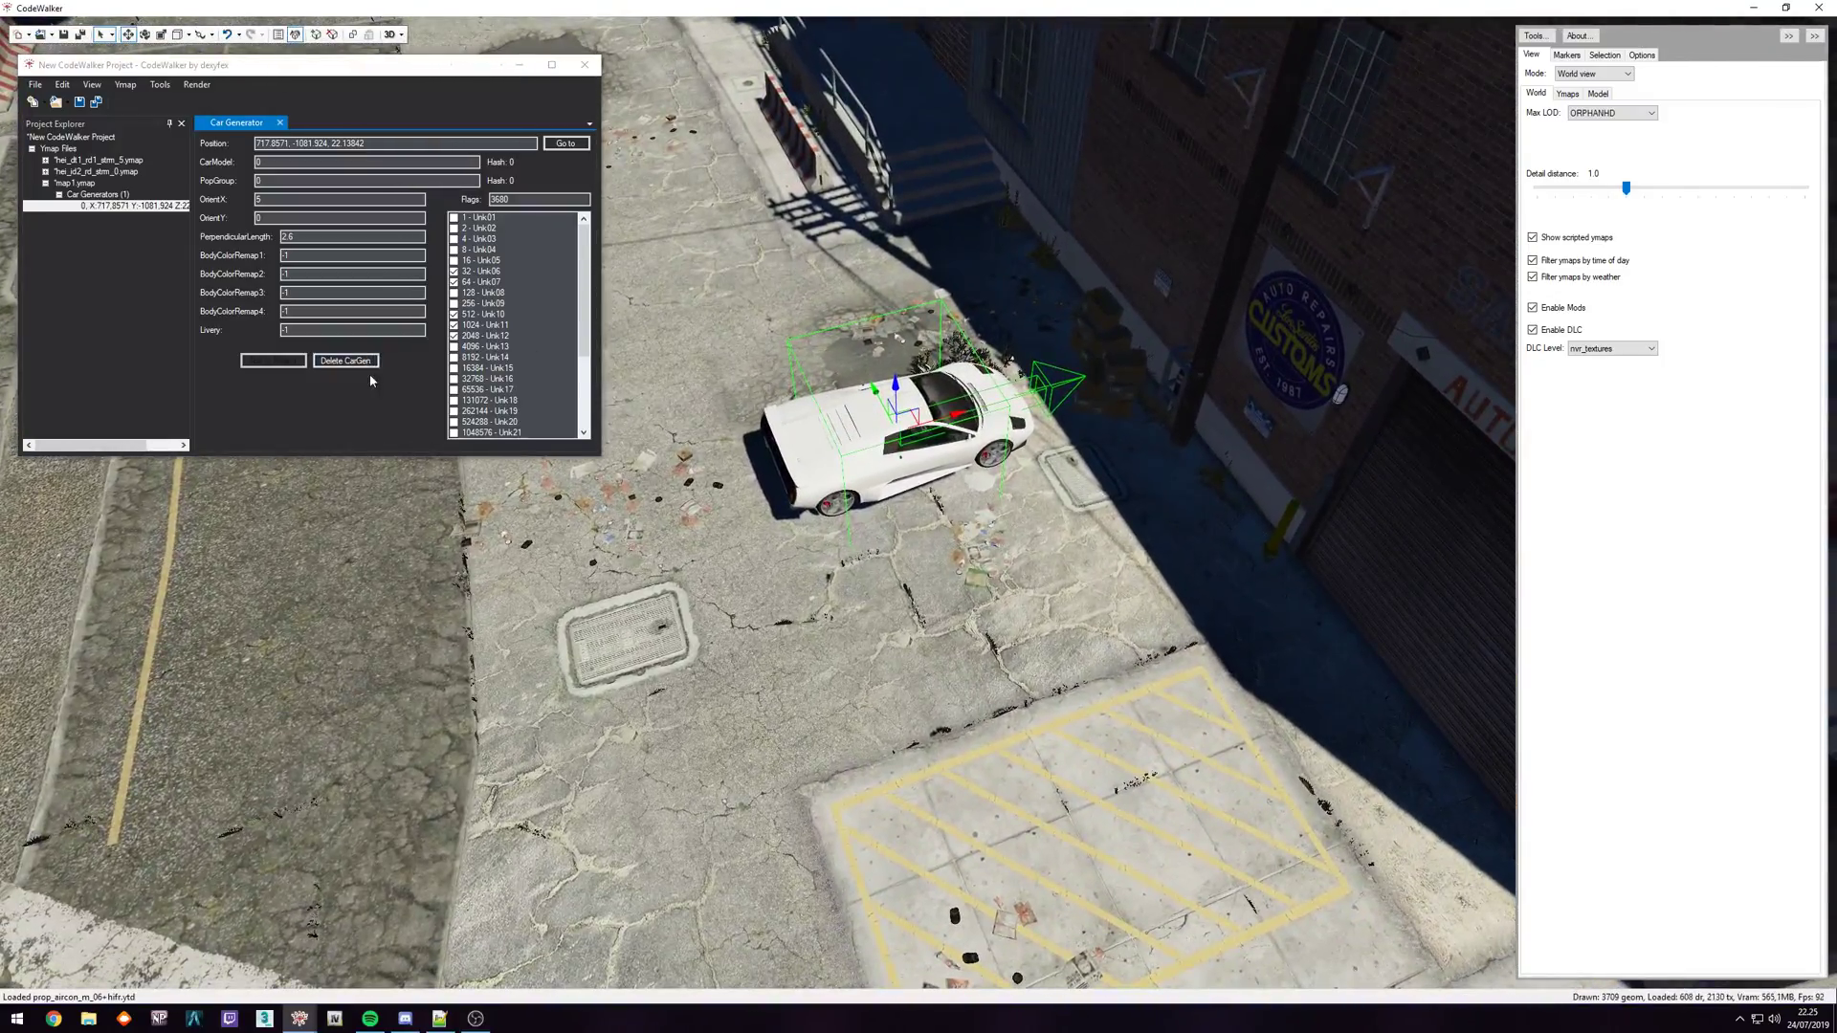
pyautogui.moveTo(285, 164); pyautogui.dragTo(191, 165)
pyautogui.write('dom')
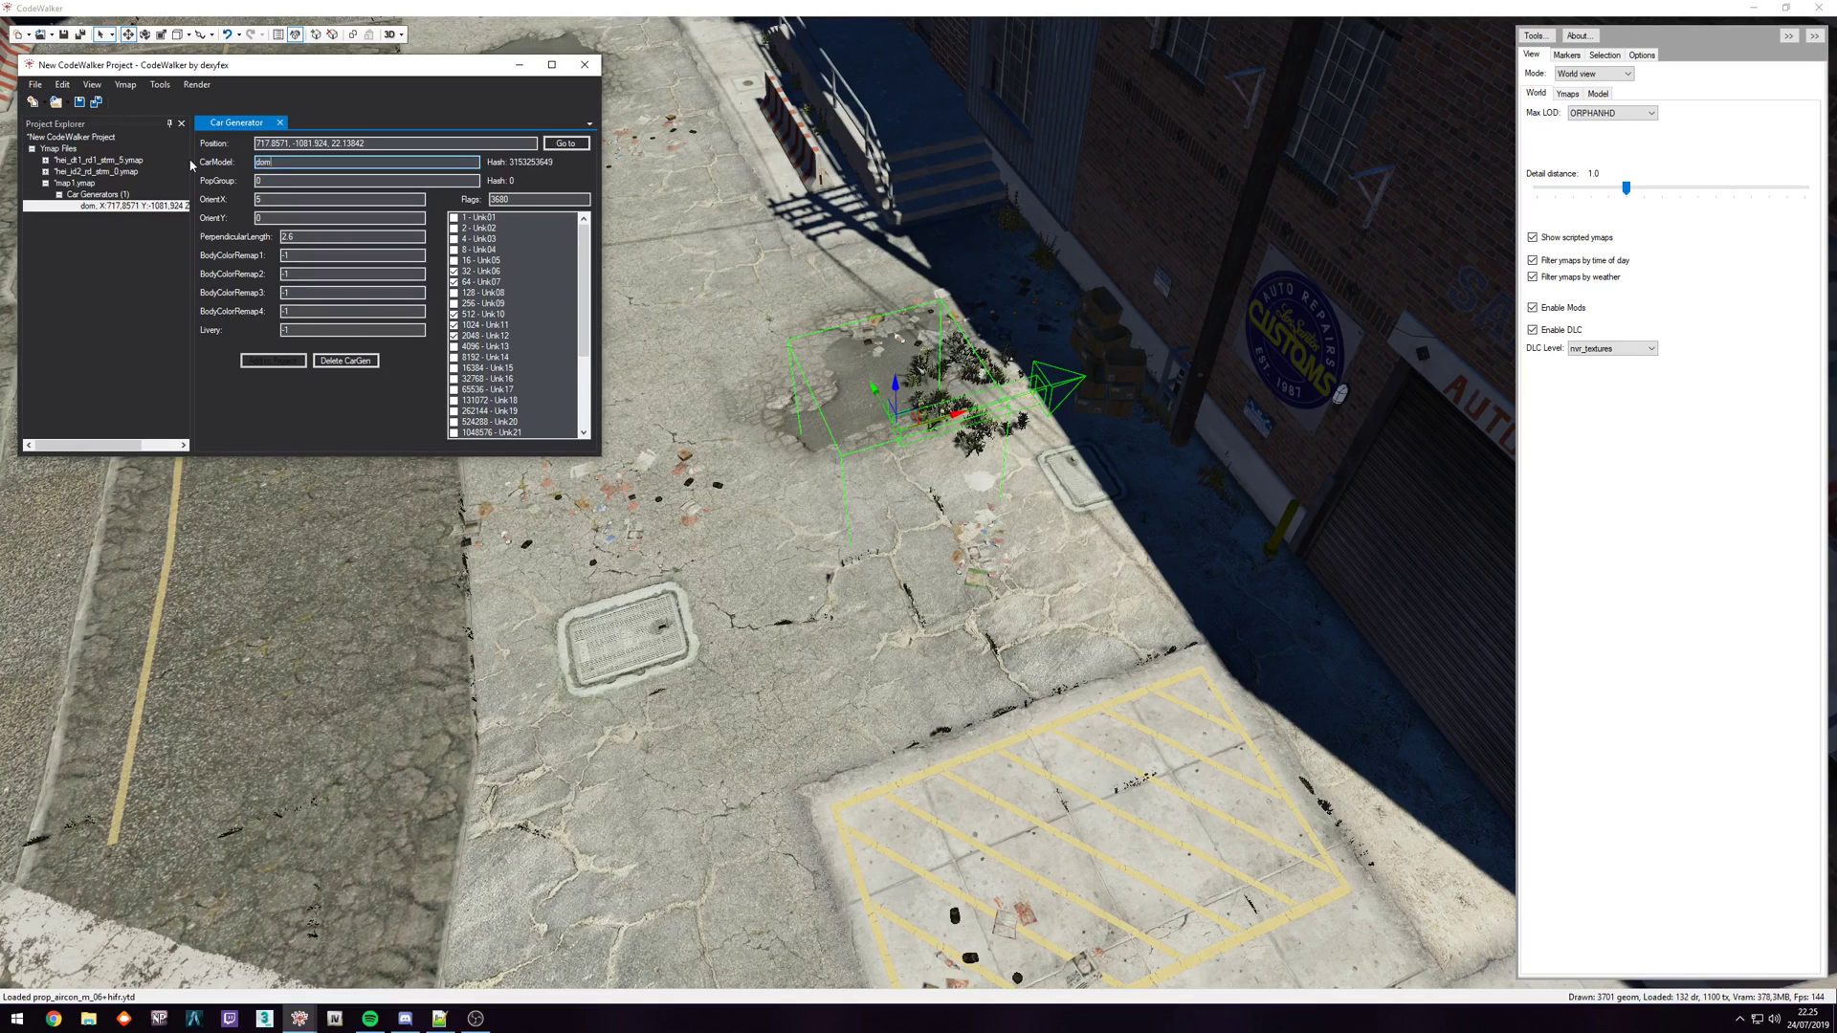
pyautogui.write('inator3')
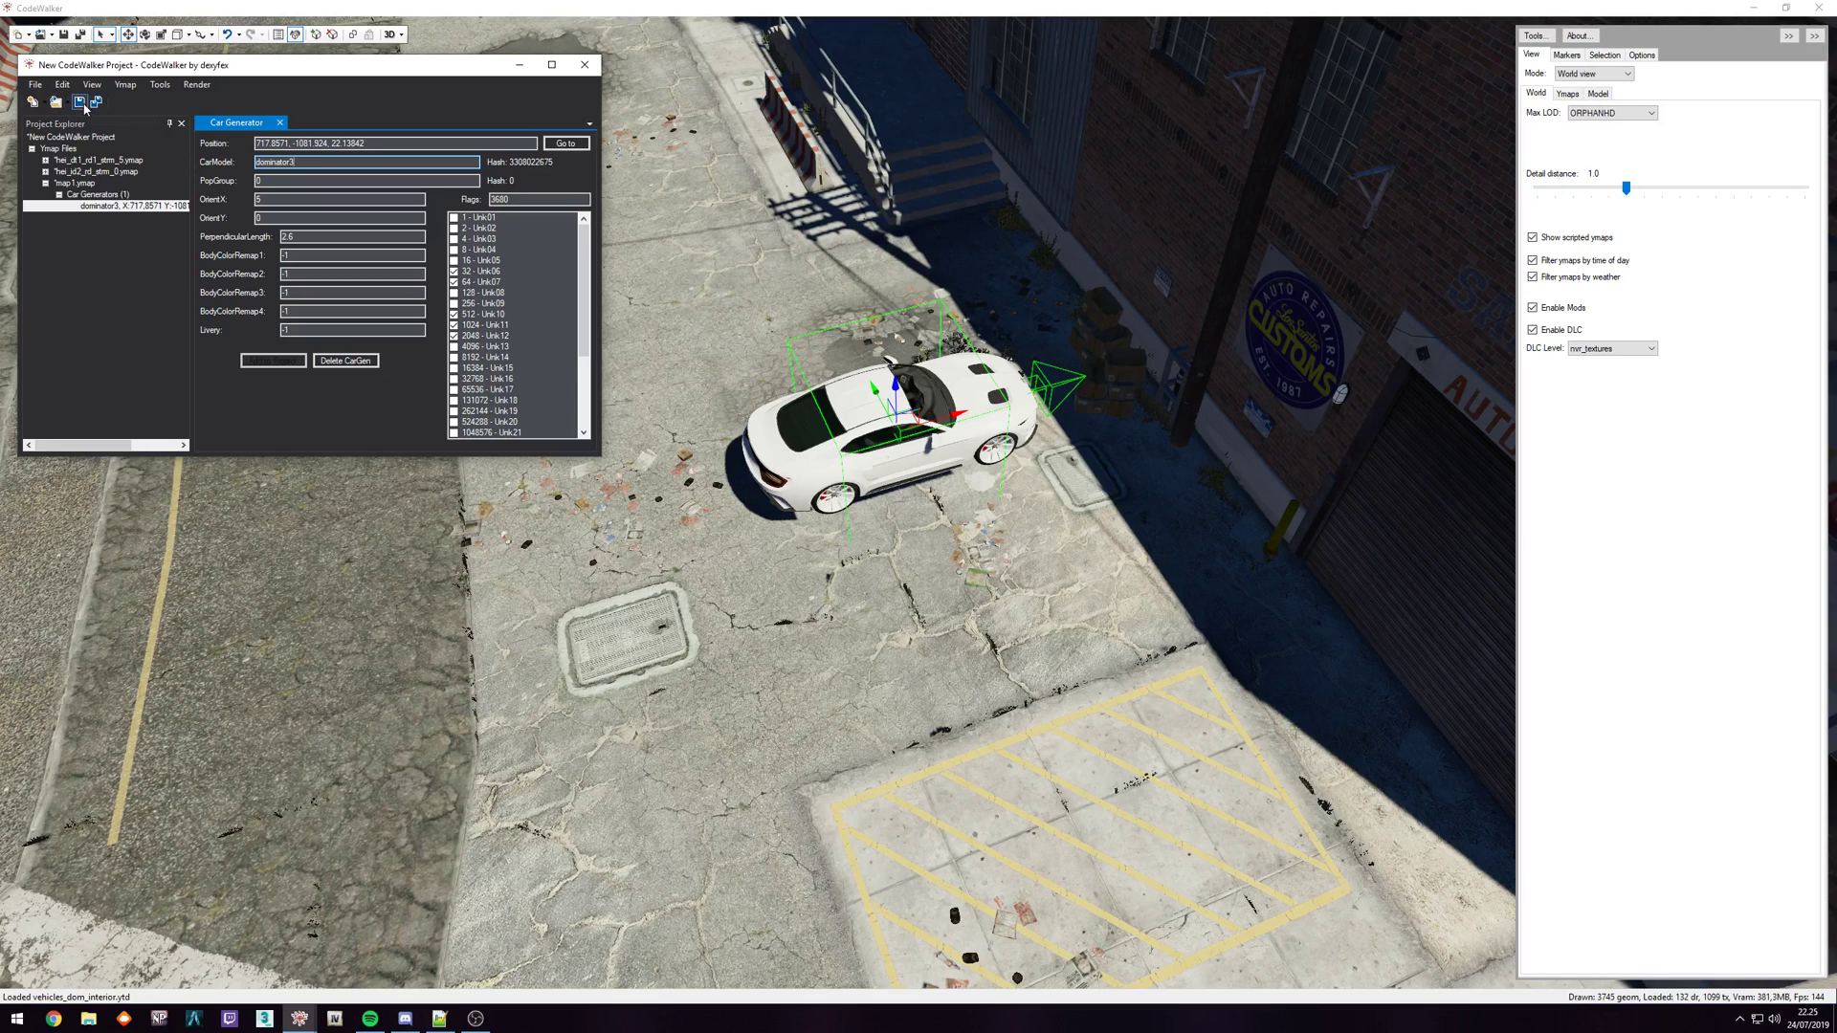
# - Save the ymap as cargen.ymap in the Tutorial folder and select its car generators group
pyautogui.click(83, 105)
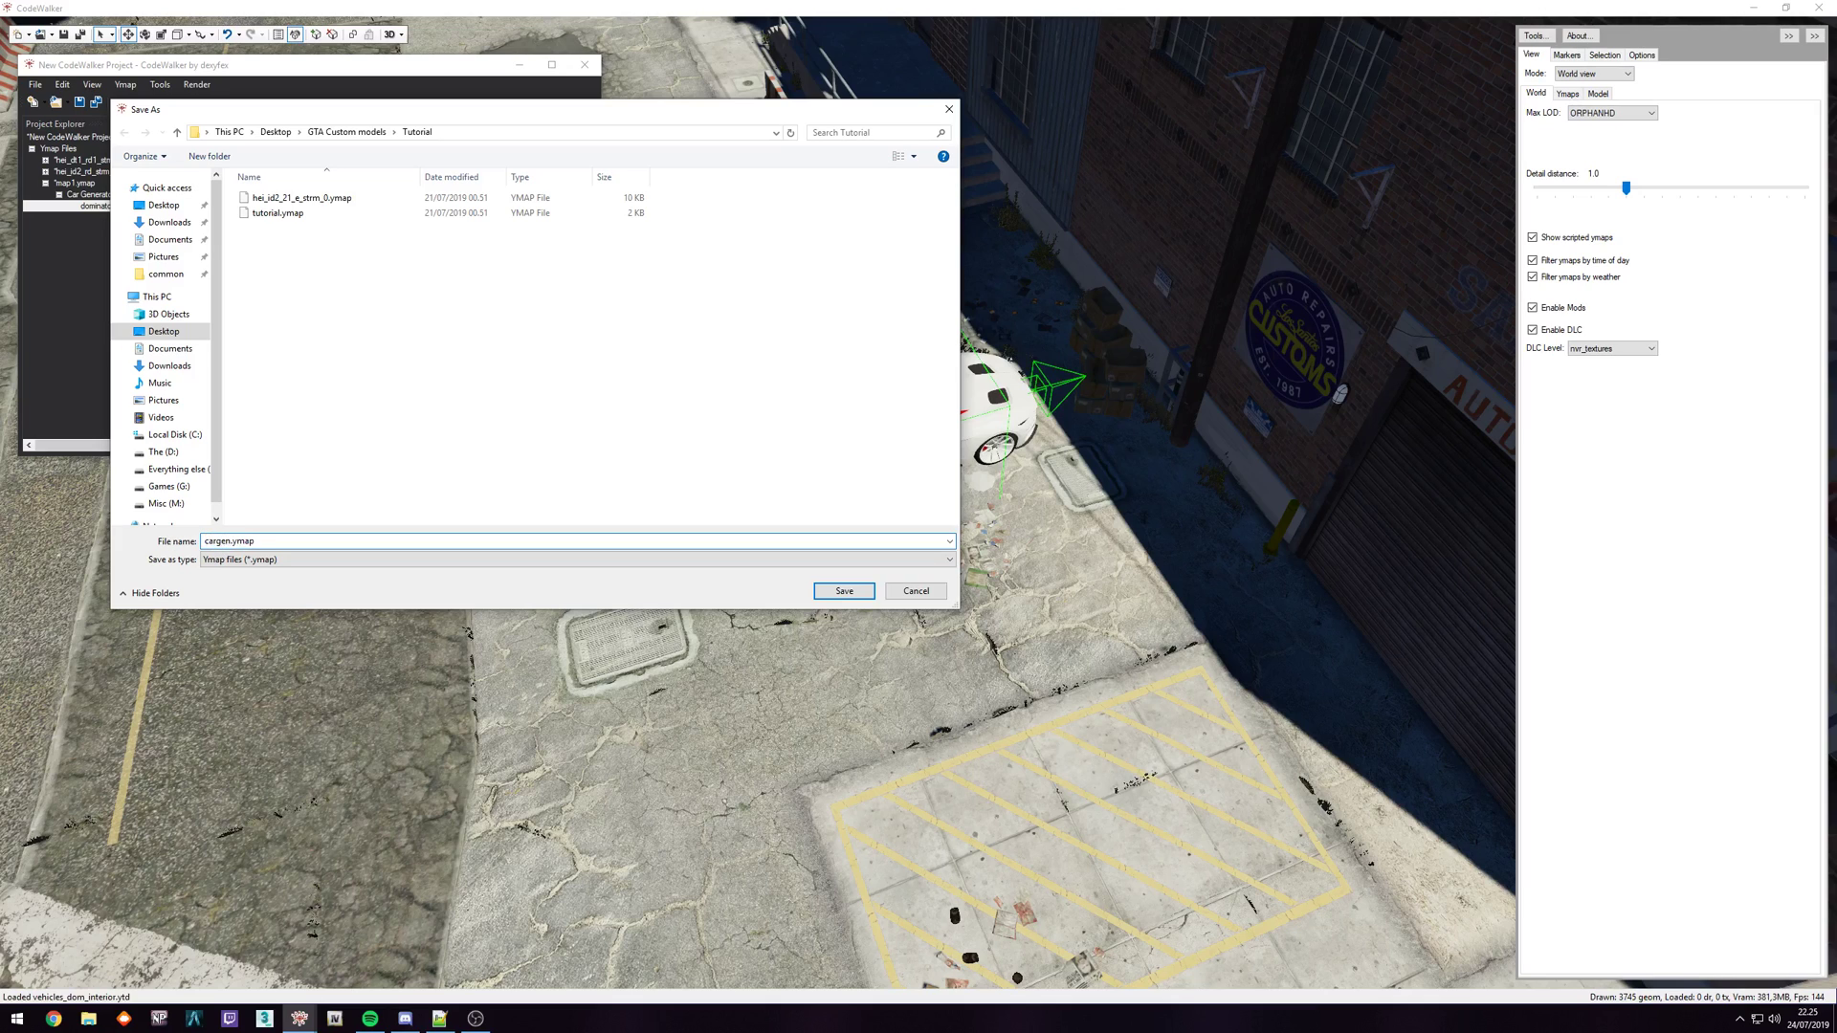
pyautogui.press('Return')
pyautogui.click(98, 195)
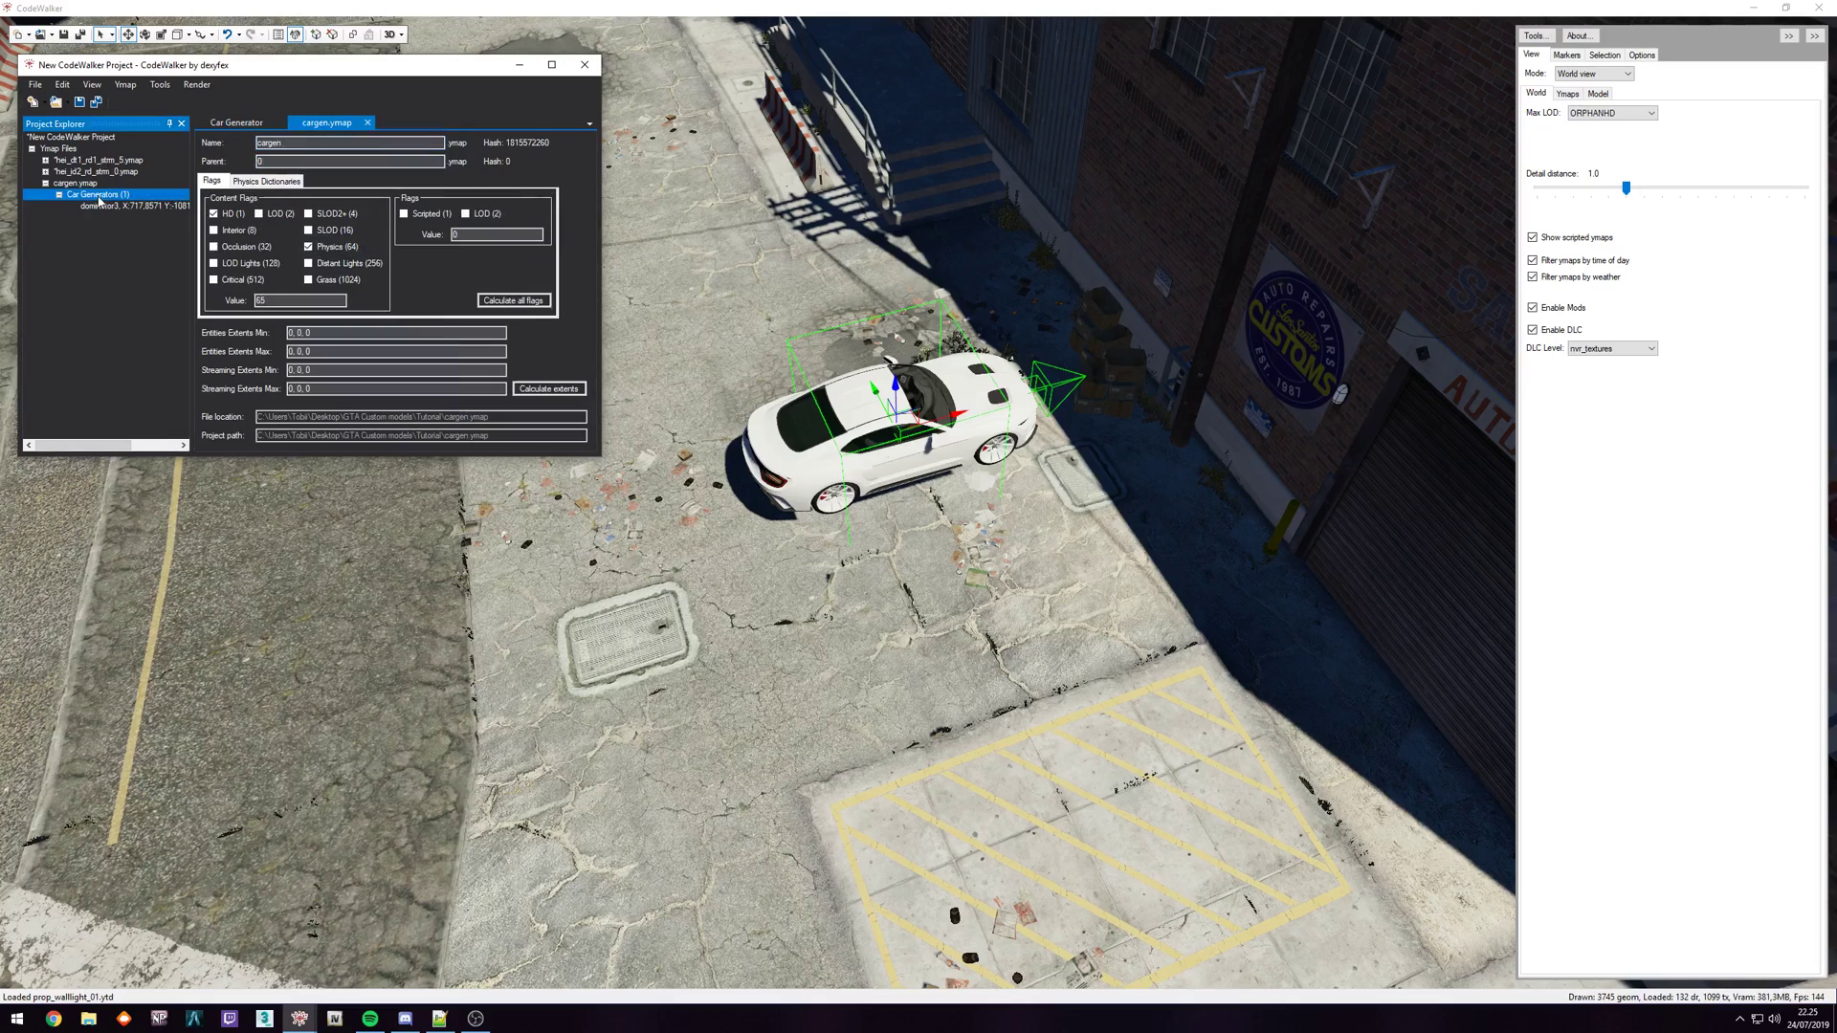
# - Calculate all flags of cargen.ymap, try to calculate its extents, and save the file
pyautogui.click(548, 388)
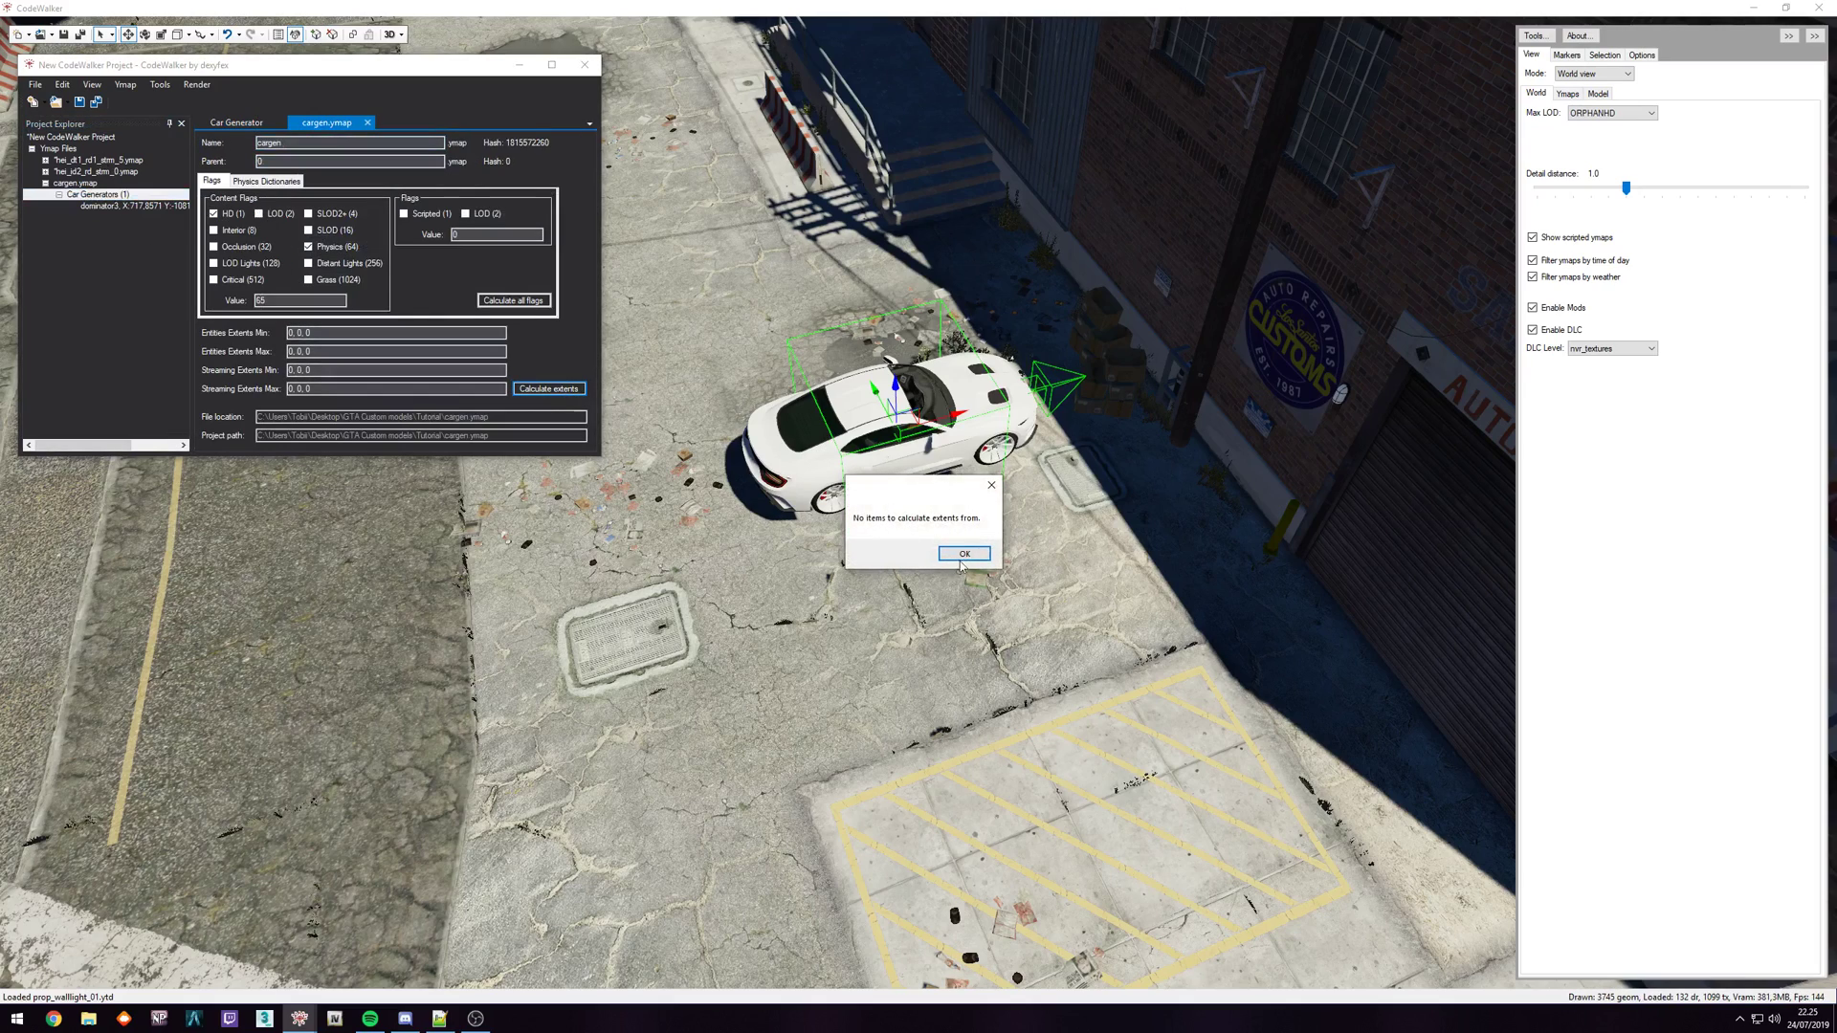
pyautogui.click(964, 553)
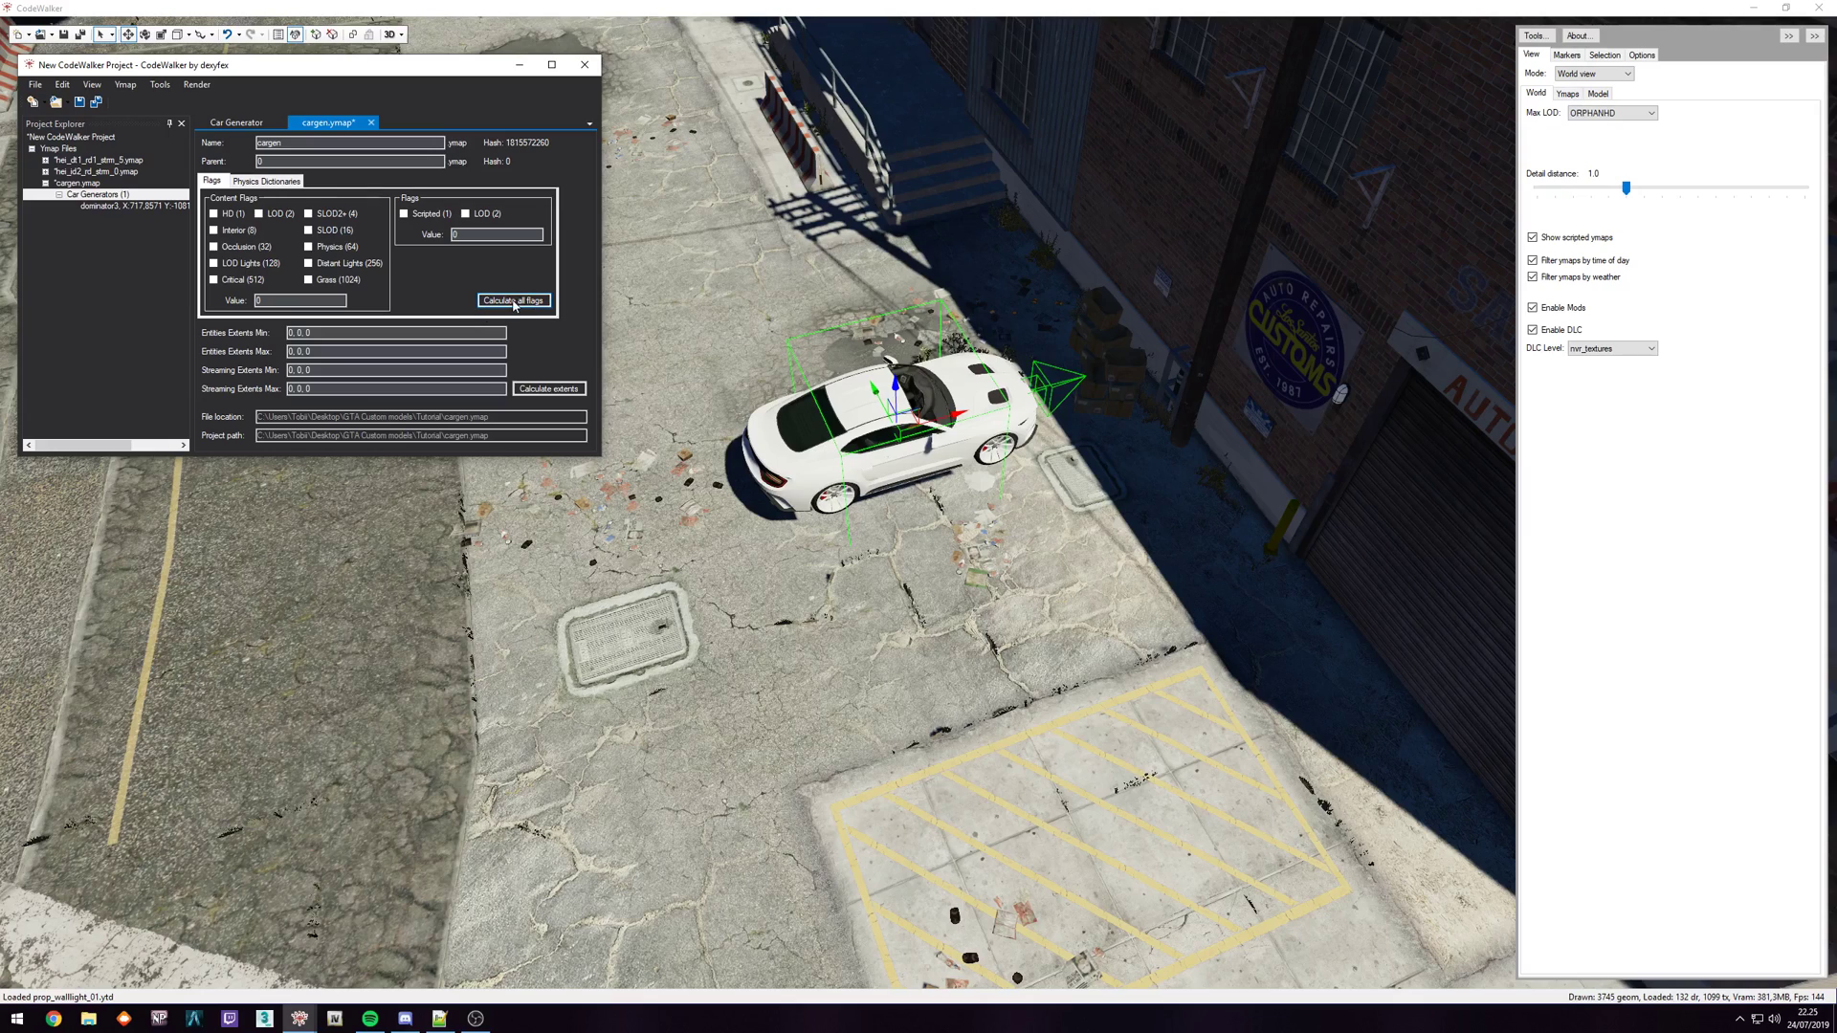
pyautogui.click(549, 384)
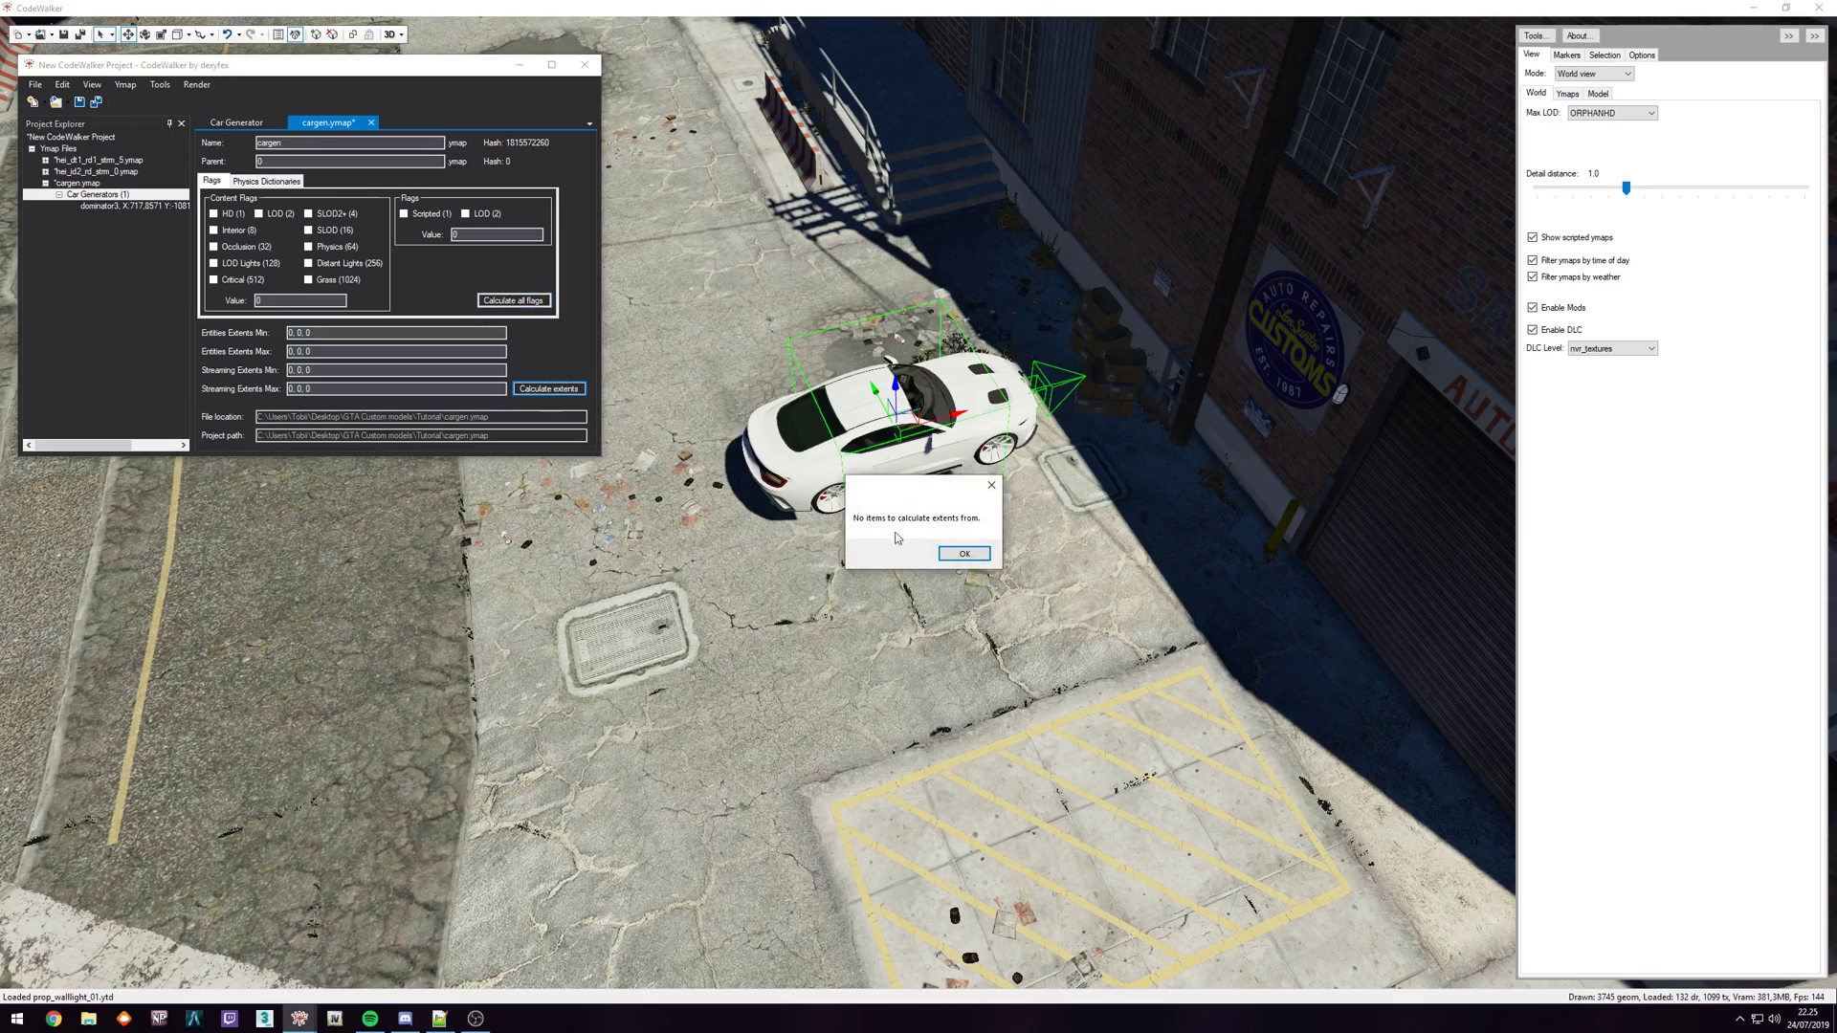
pyautogui.click(964, 553)
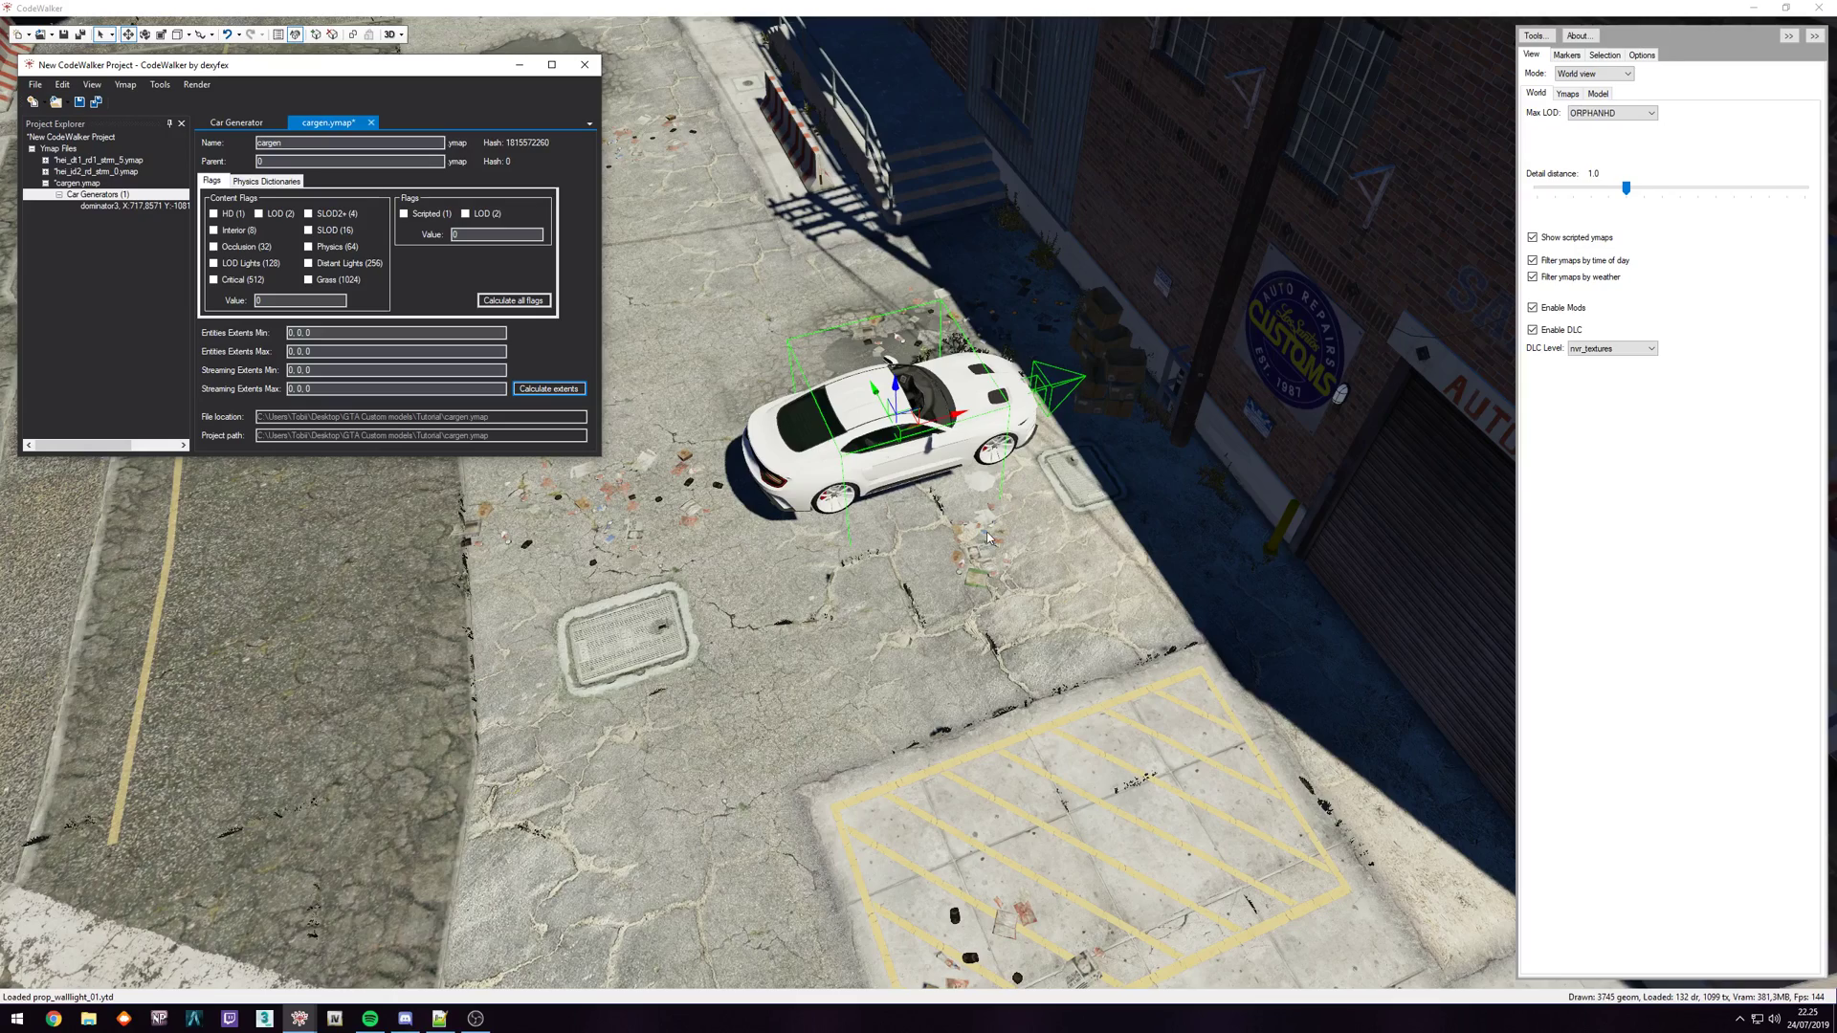
pyautogui.click(79, 103)
# - Examine the dominator3 spawn and its generator box outside the Los Santos Customs garage from several angles
pyautogui.moveTo(854, 588); pyautogui.dragTo(828, 402)
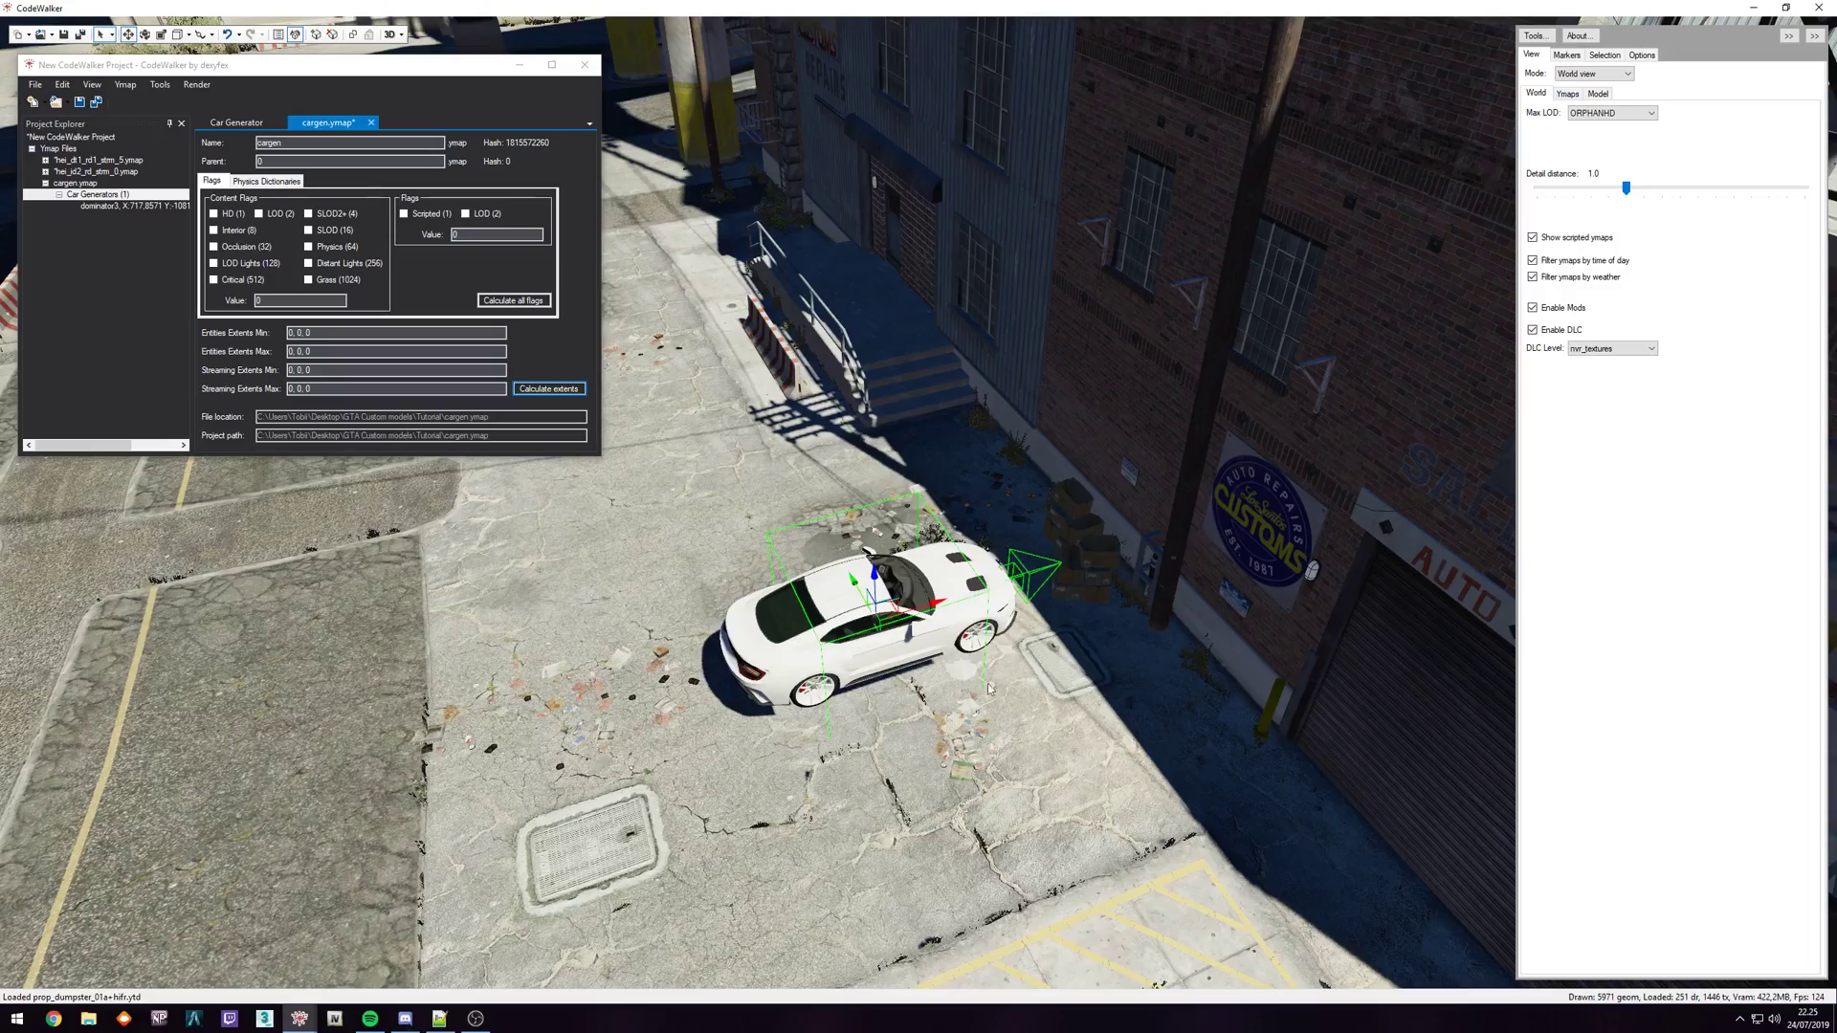
pyautogui.press('d')
pyautogui.moveTo(1010, 689); pyautogui.dragTo(618, 531)
pyautogui.press('a')
pyautogui.press('w')
pyautogui.press('s')
pyautogui.press('w')
pyautogui.press('w')
pyautogui.press('a')
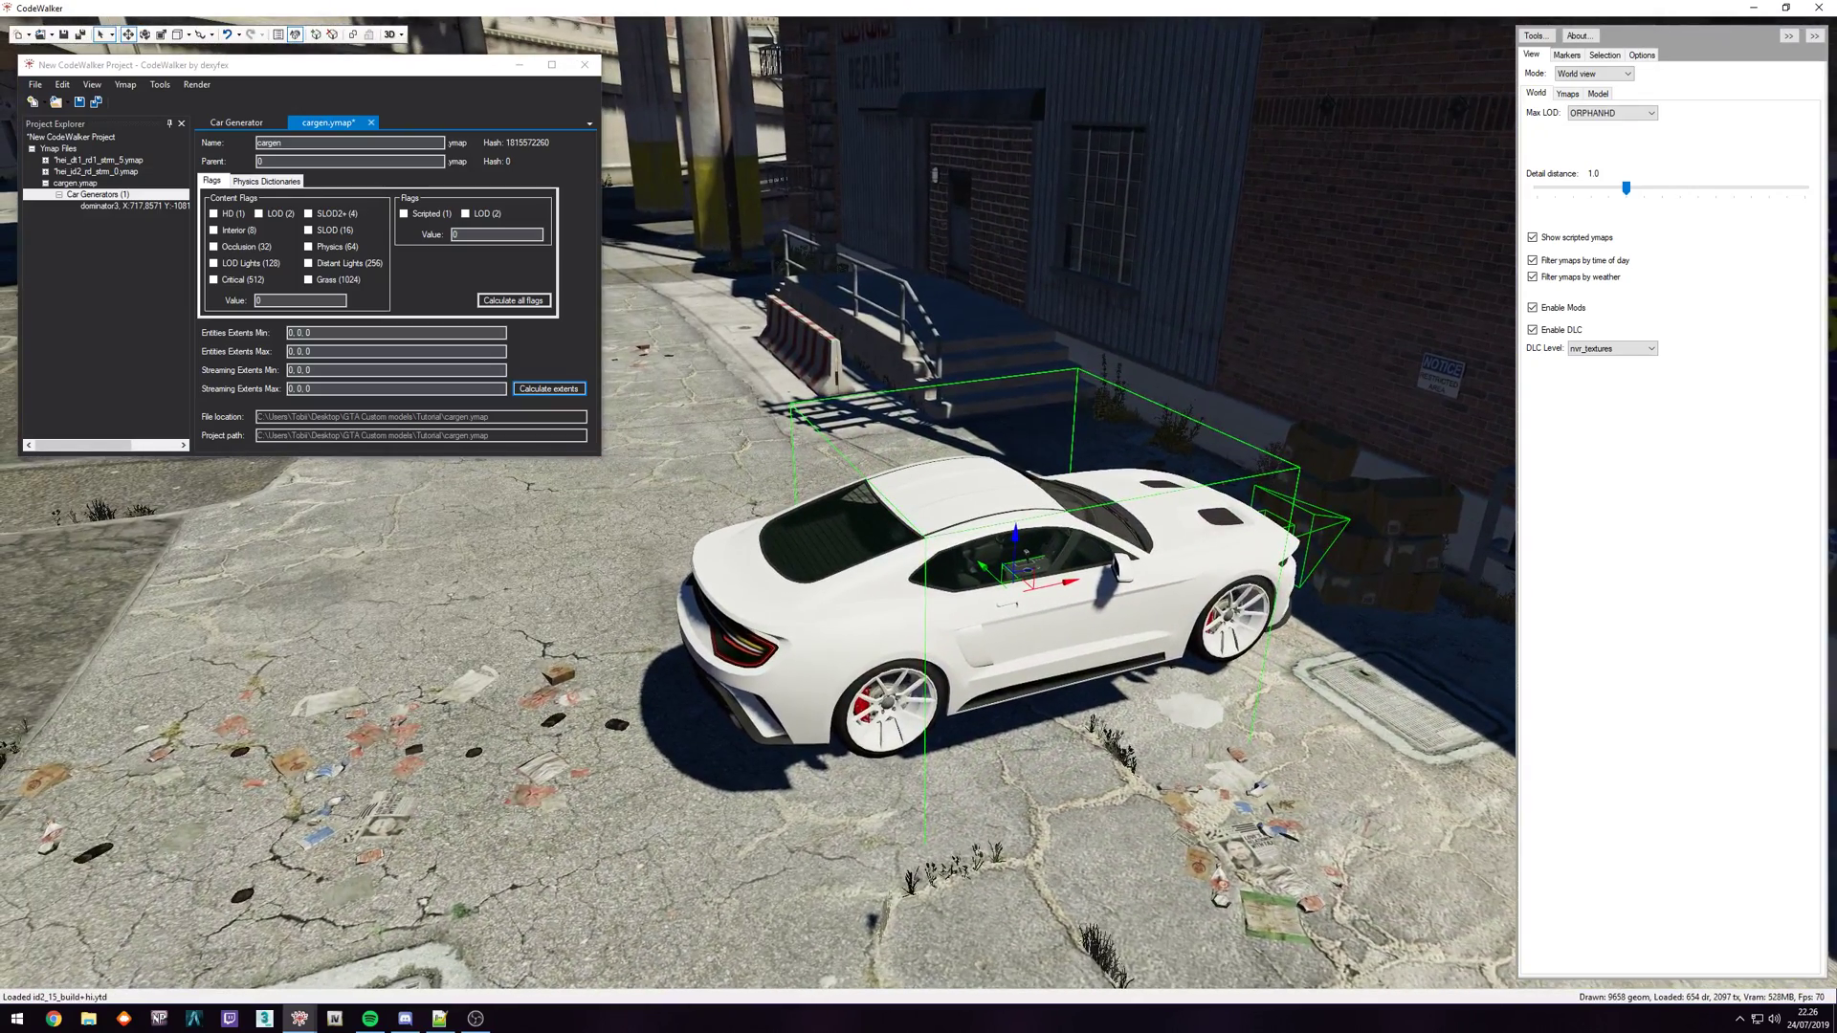